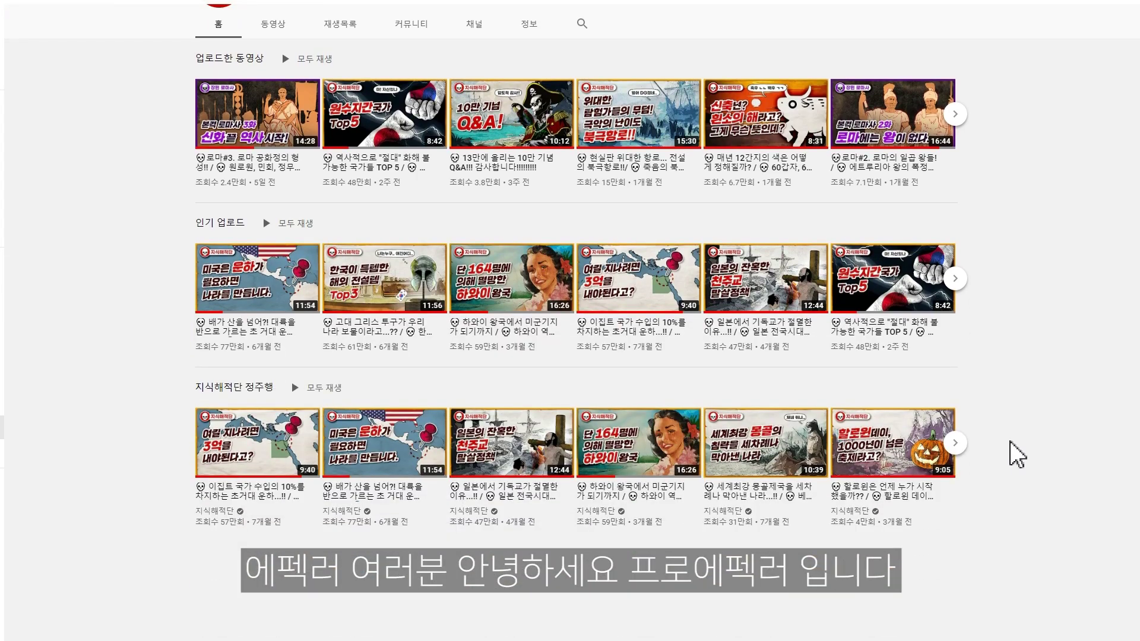
# Step: Scroll up past the tutorial's cartoon examples to the After Effects BG composition
pyautogui.scroll(3, 1009, 454)
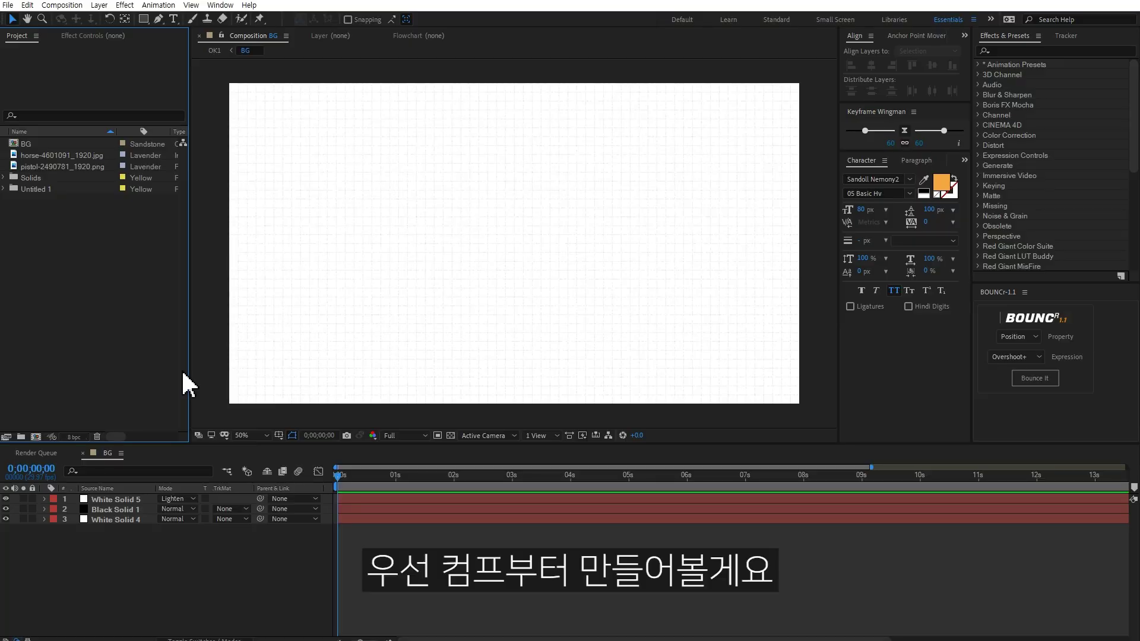
# Step: Create Comp 1 from the HDTV 1080 29.97 preset with a 20-second duration
pyautogui.rightClick(95, 264)
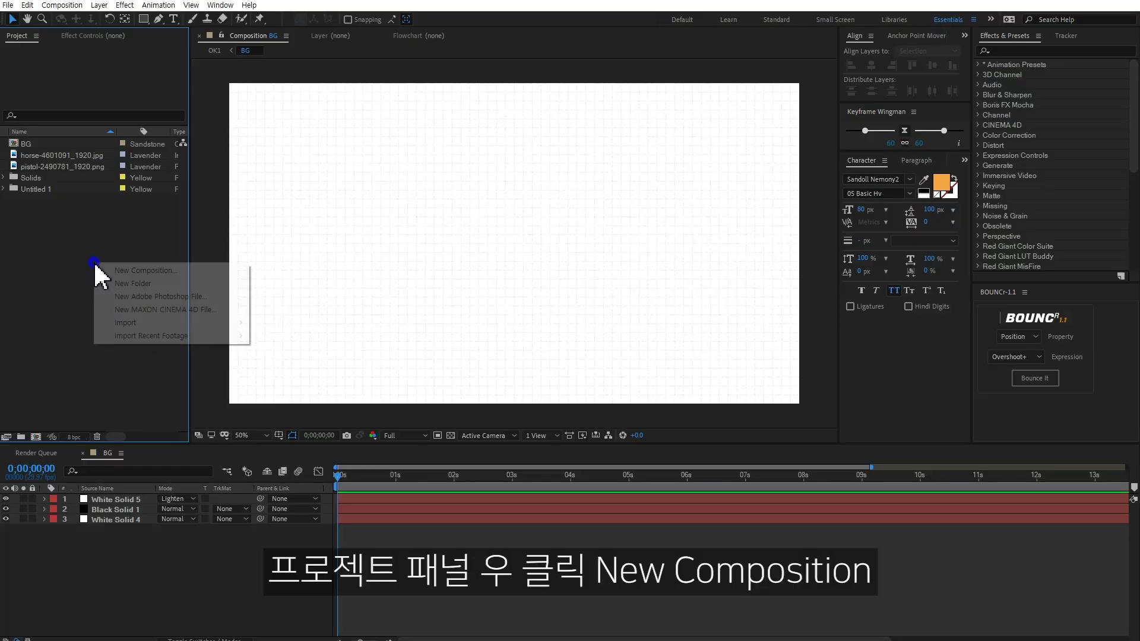
pyautogui.click(110, 270)
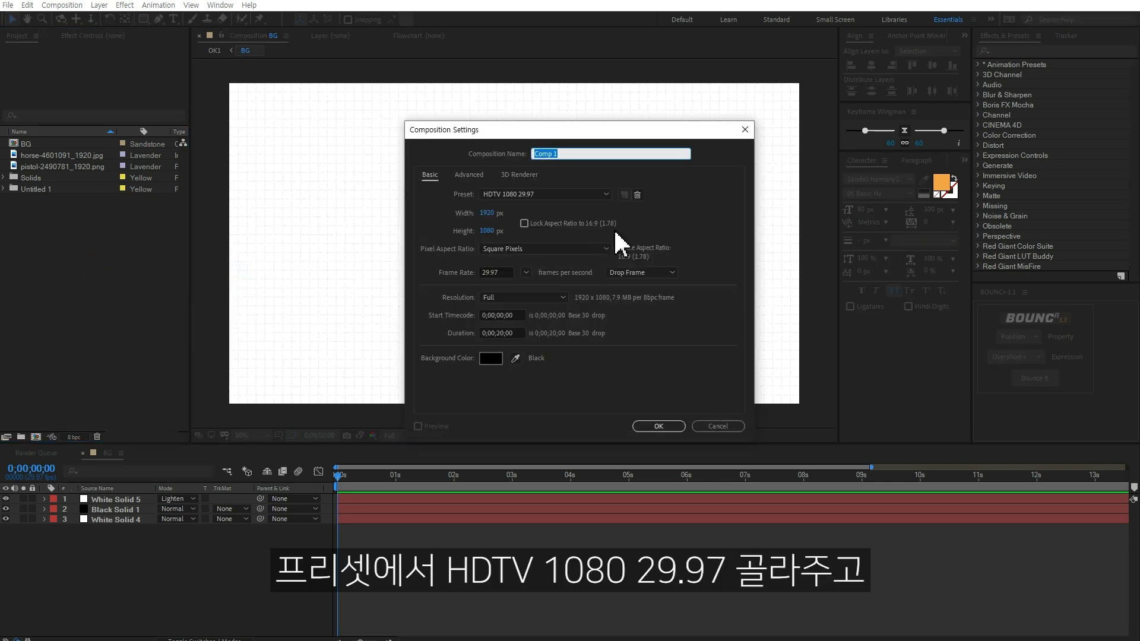
pyautogui.click(598, 196)
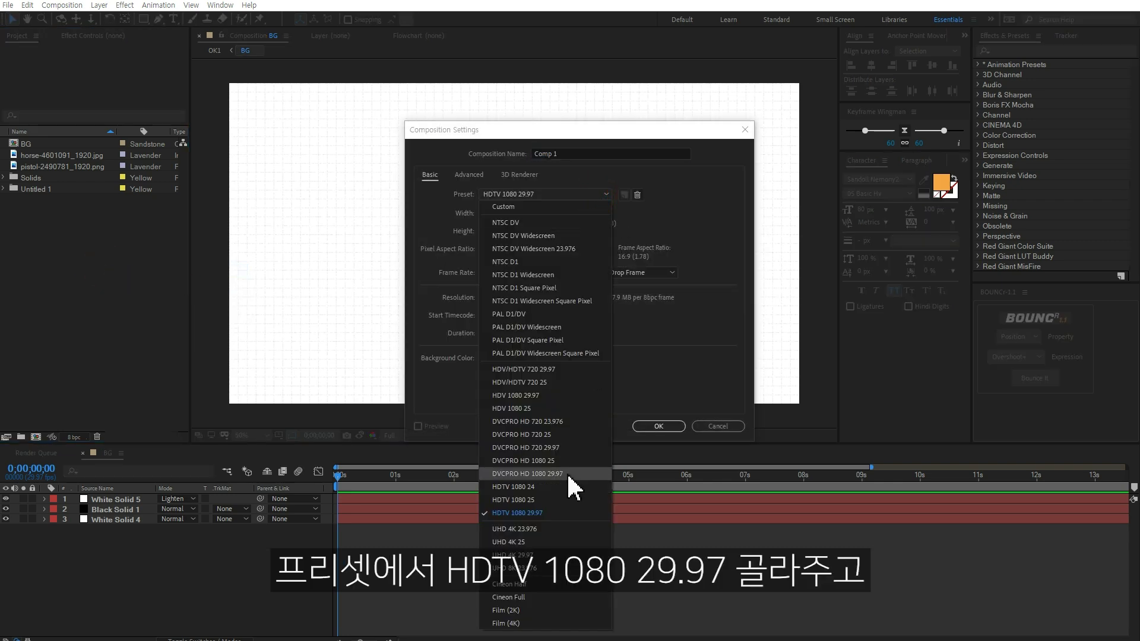
pyautogui.click(537, 514)
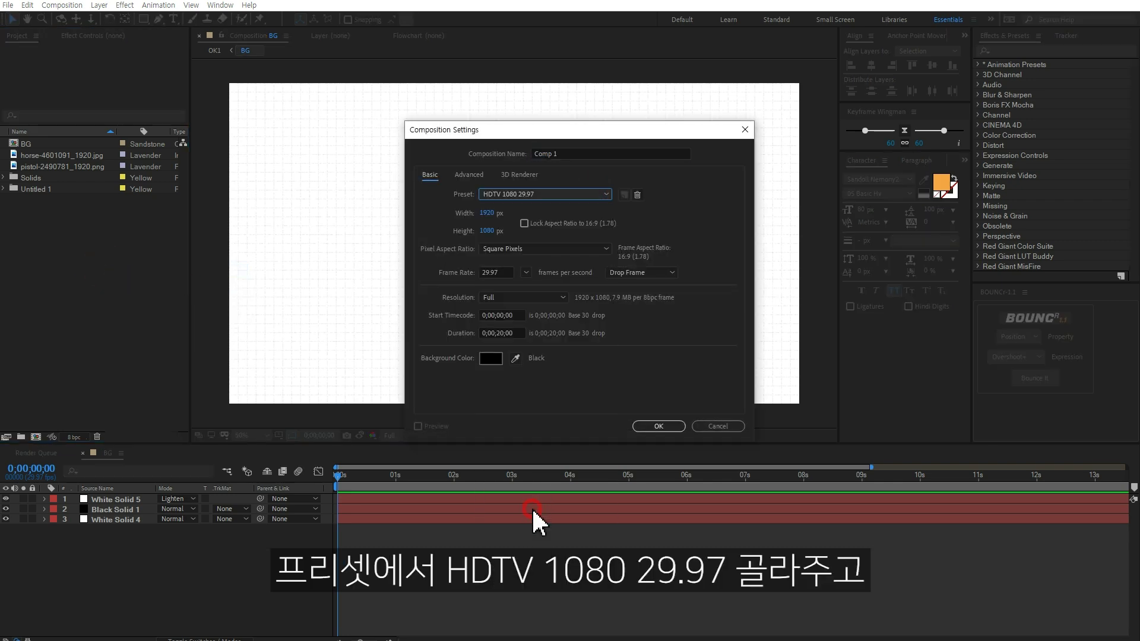
pyautogui.click(514, 332)
pyautogui.write('20.')
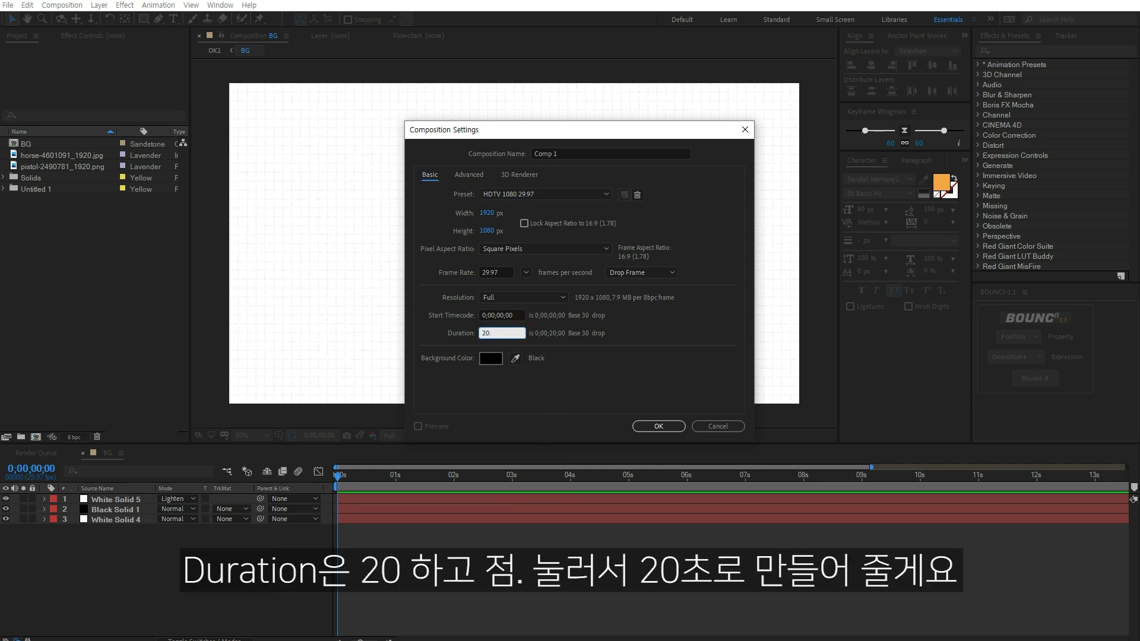
pyautogui.press('Return')
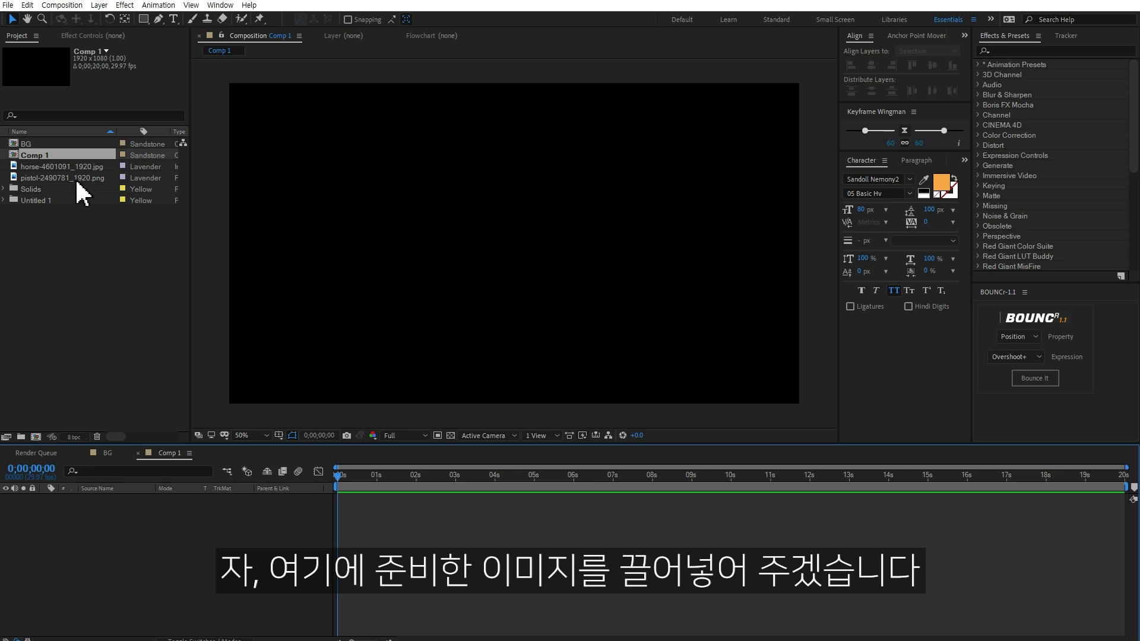
# Step: Add the pistol PNG to Comp 1, duplicate it, and pre-compose the top copy moving all attributes
pyautogui.moveTo(72, 178); pyautogui.dragTo(235, 522)
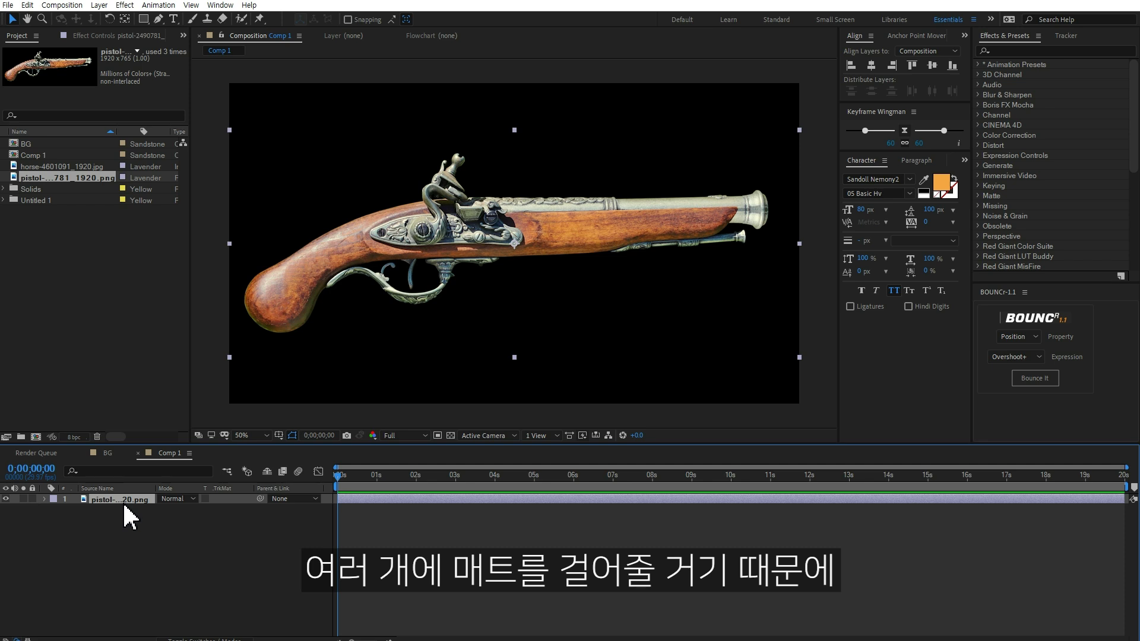
pyautogui.hotkey('ctrl', 'd')
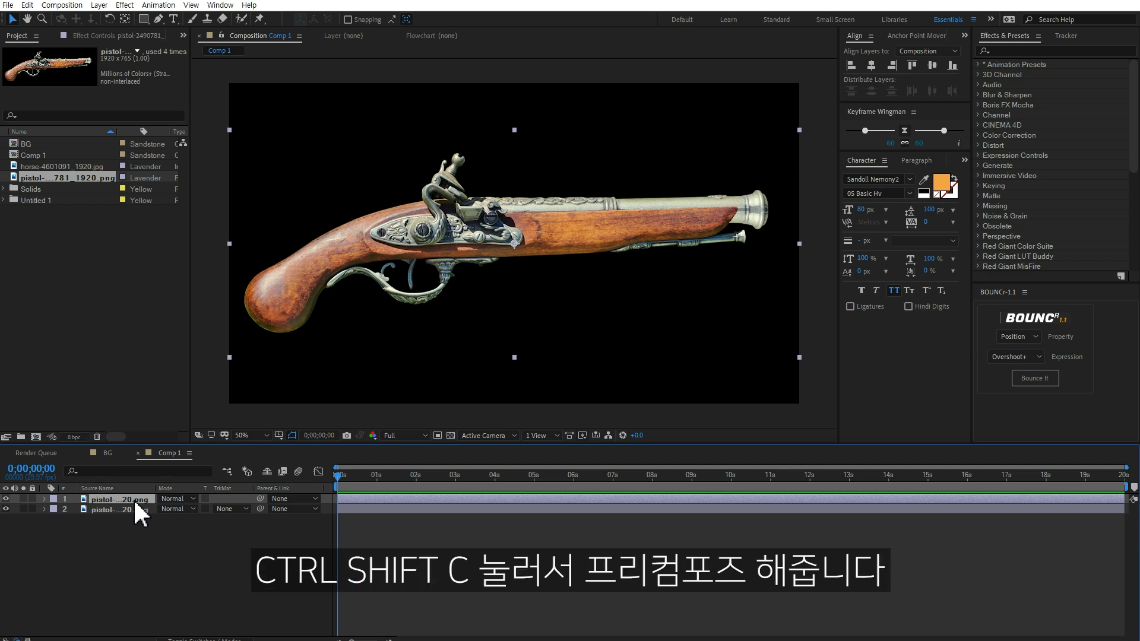
pyautogui.hotkey('ctrl', 'shift', 'c')
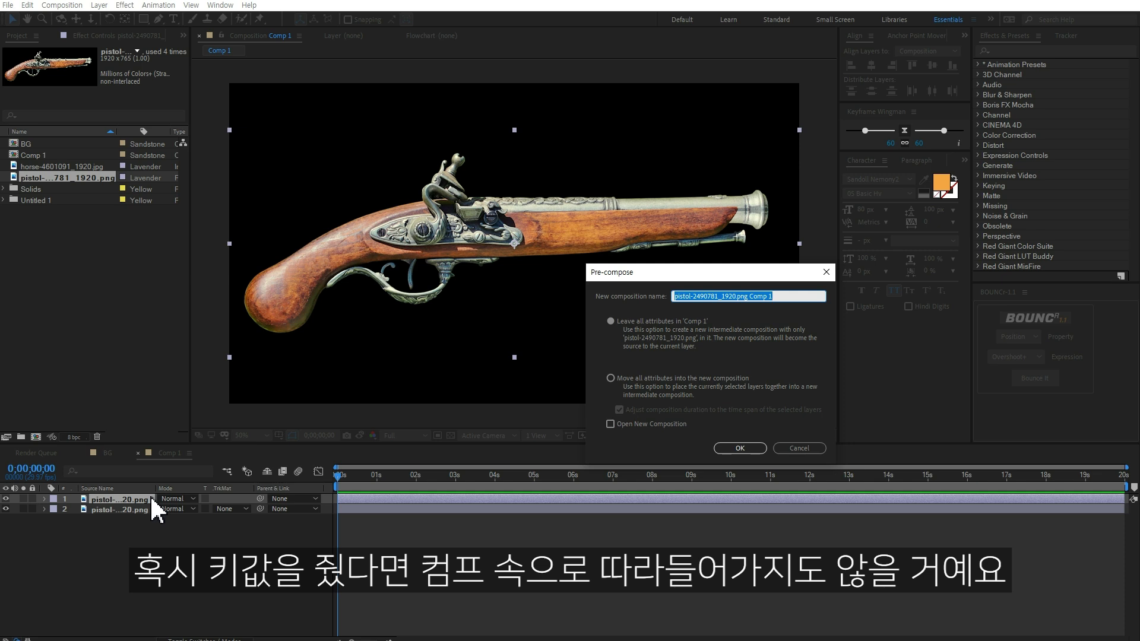
pyautogui.click(612, 379)
pyautogui.click(738, 448)
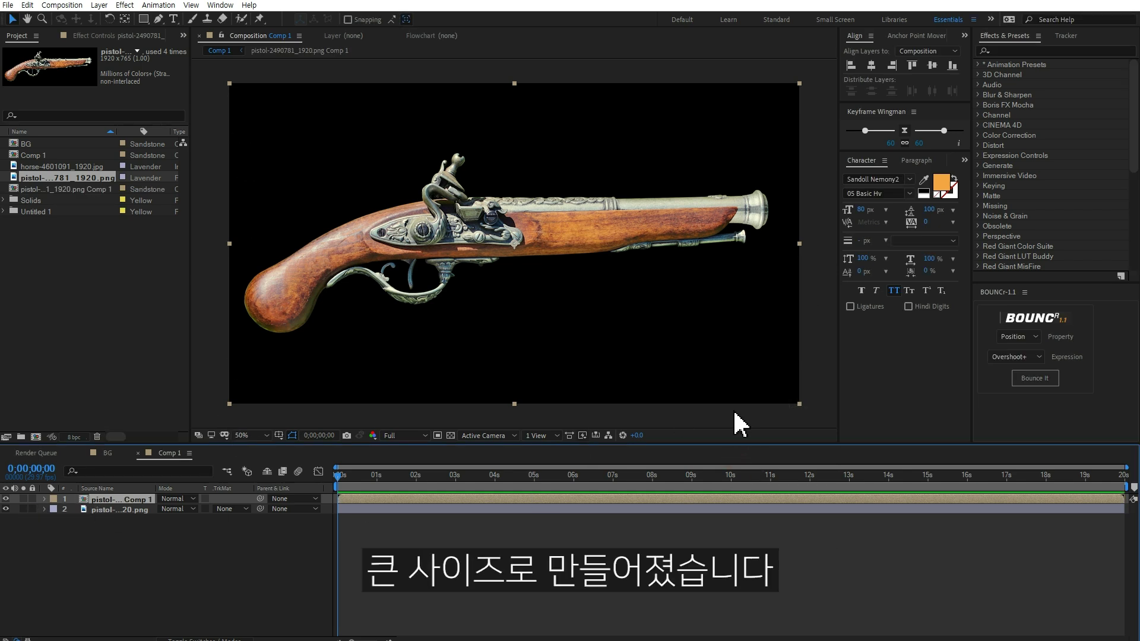
# Step: Inside the pistol precomp, apply Levels with Input Black 34, Input White 173 and gamma 0.67
pyautogui.doubleClick(143, 500)
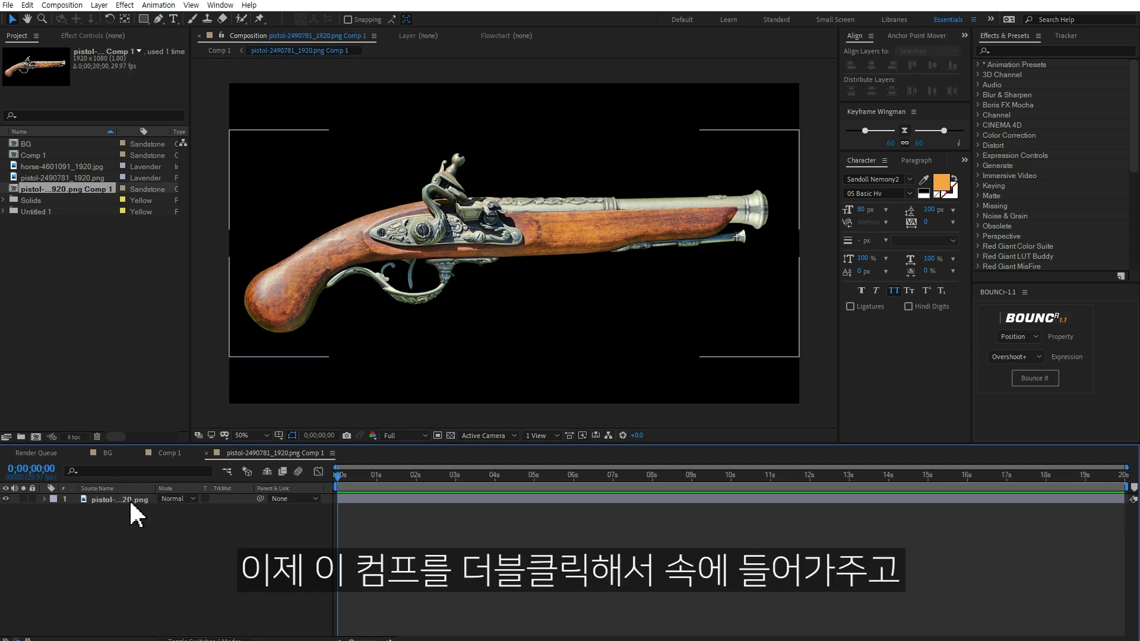
pyautogui.click(126, 499)
pyautogui.click(1051, 51)
pyautogui.write('level')
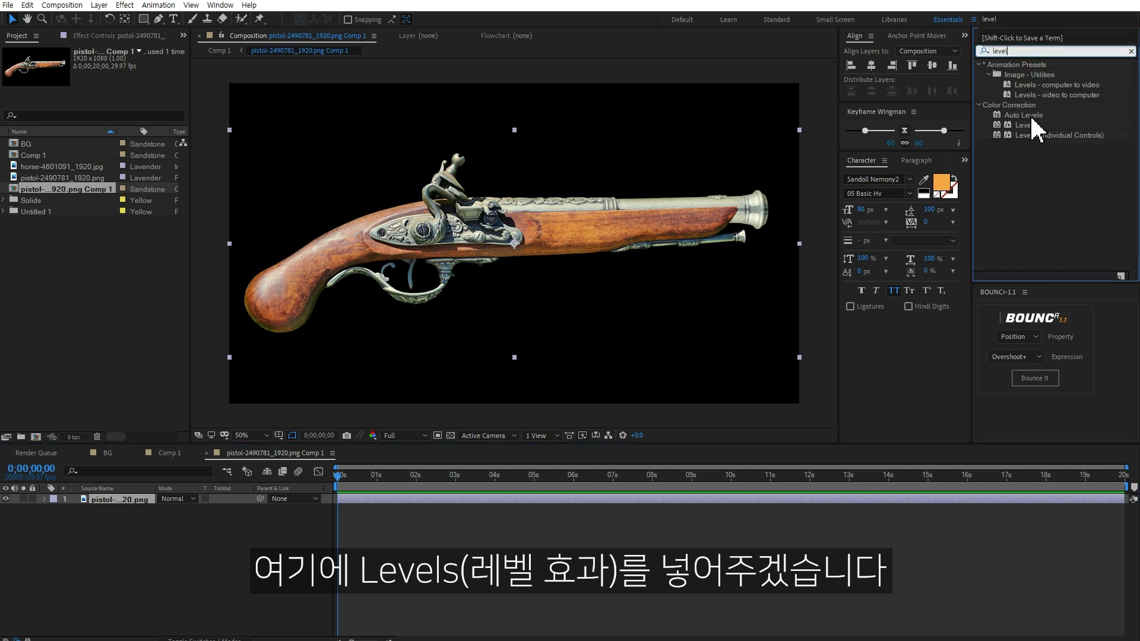
pyautogui.doubleClick(1025, 124)
pyautogui.moveTo(192, 156)
pyautogui.mouseDown()
pyautogui.moveTo(214, 153)
pyautogui.moveTo(111, 135)
pyautogui.moveTo(126, 135)
pyautogui.mouseUp()
pyautogui.moveTo(34, 140); pyautogui.dragTo(144, 135)
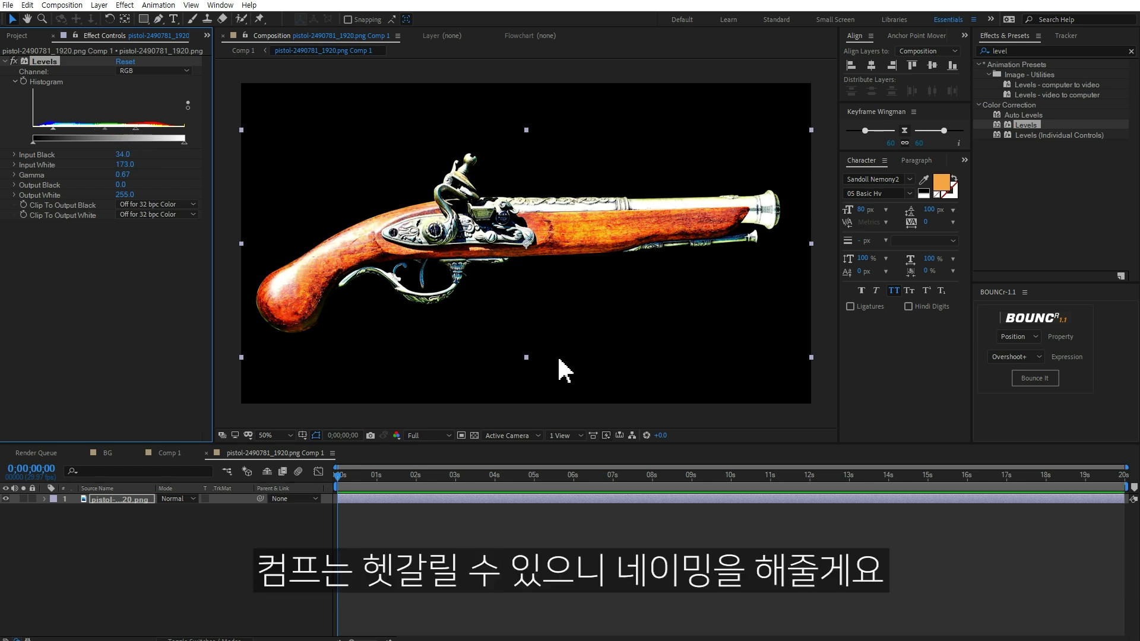
# Step: Rename the precomp to IMG1 in its composition settings and go back to Comp 1
pyautogui.rightClick(263, 455)
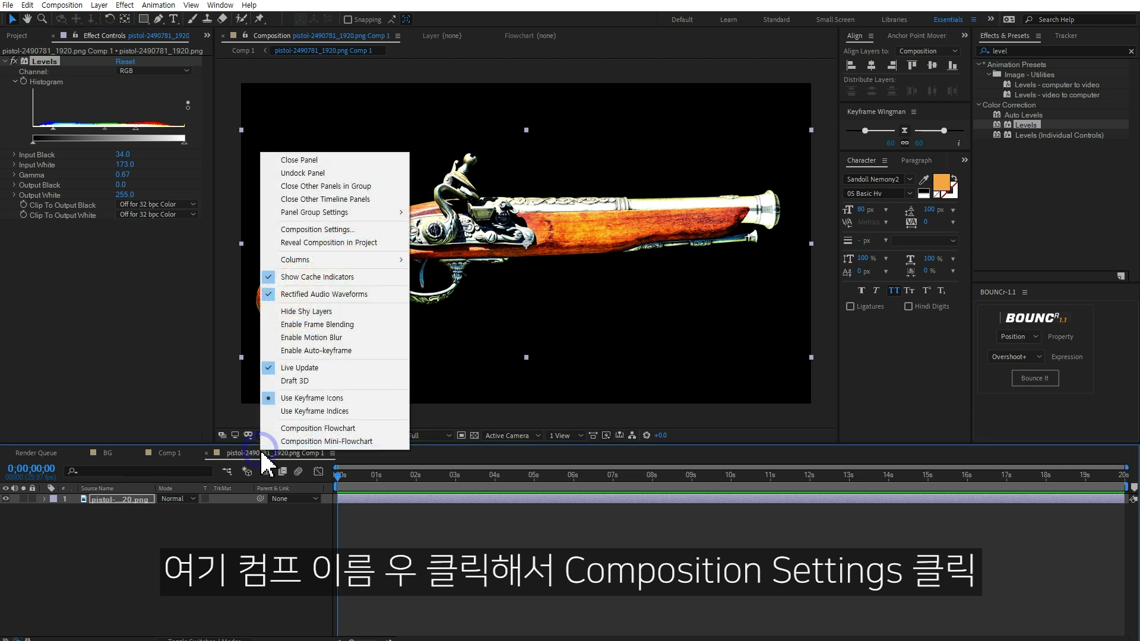
pyautogui.click(344, 231)
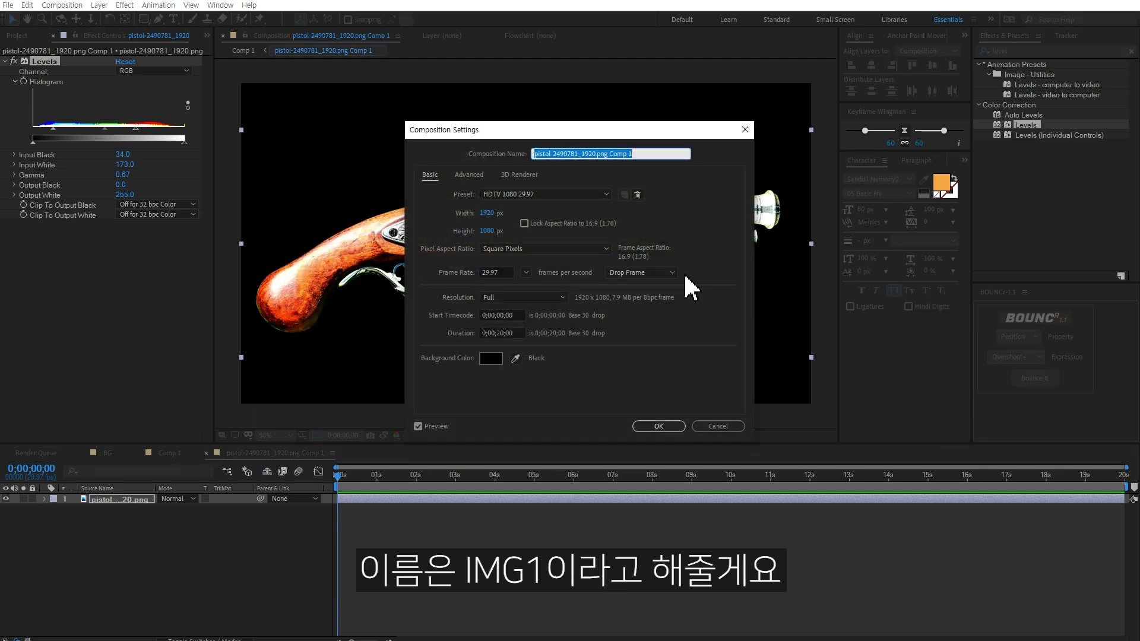
pyautogui.write('IMG')
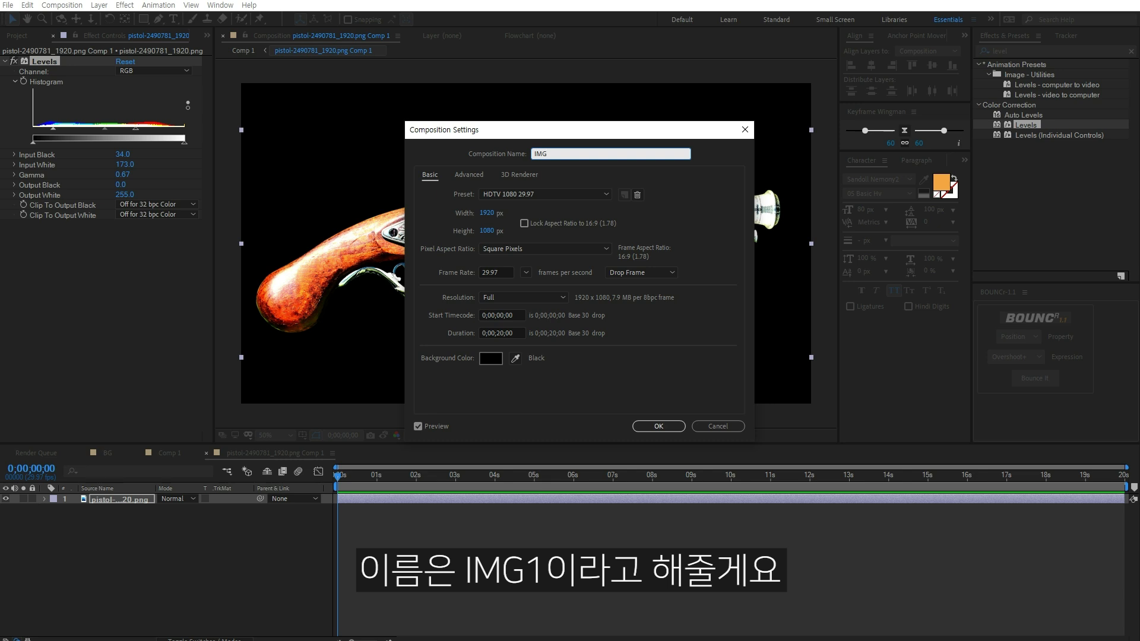
pyautogui.write('1')
pyautogui.press('Return')
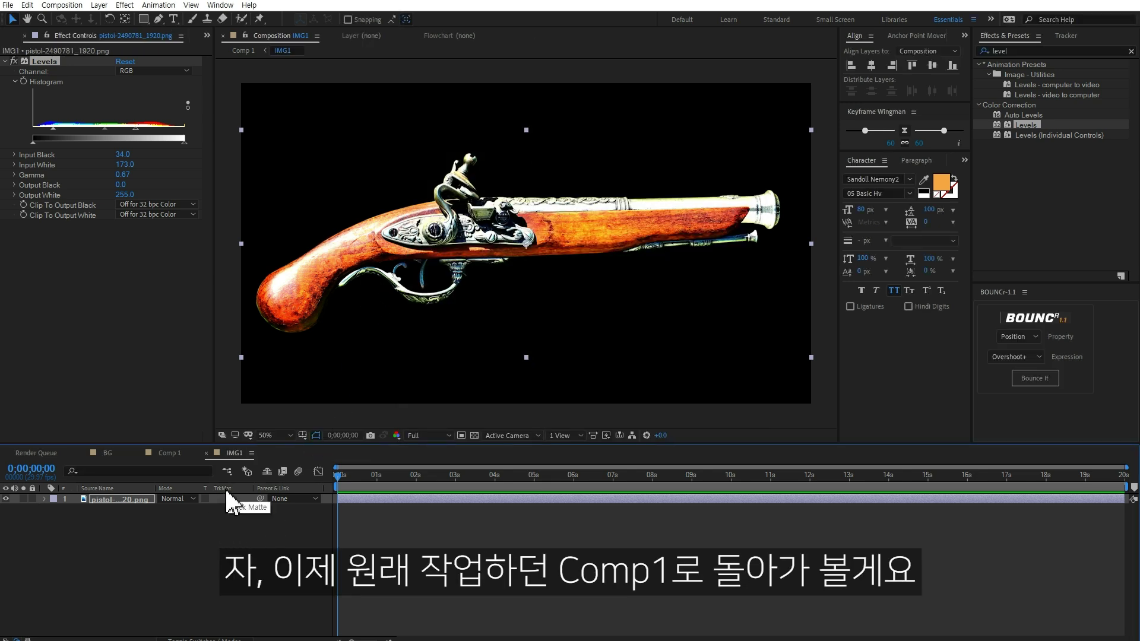
pyautogui.click(170, 453)
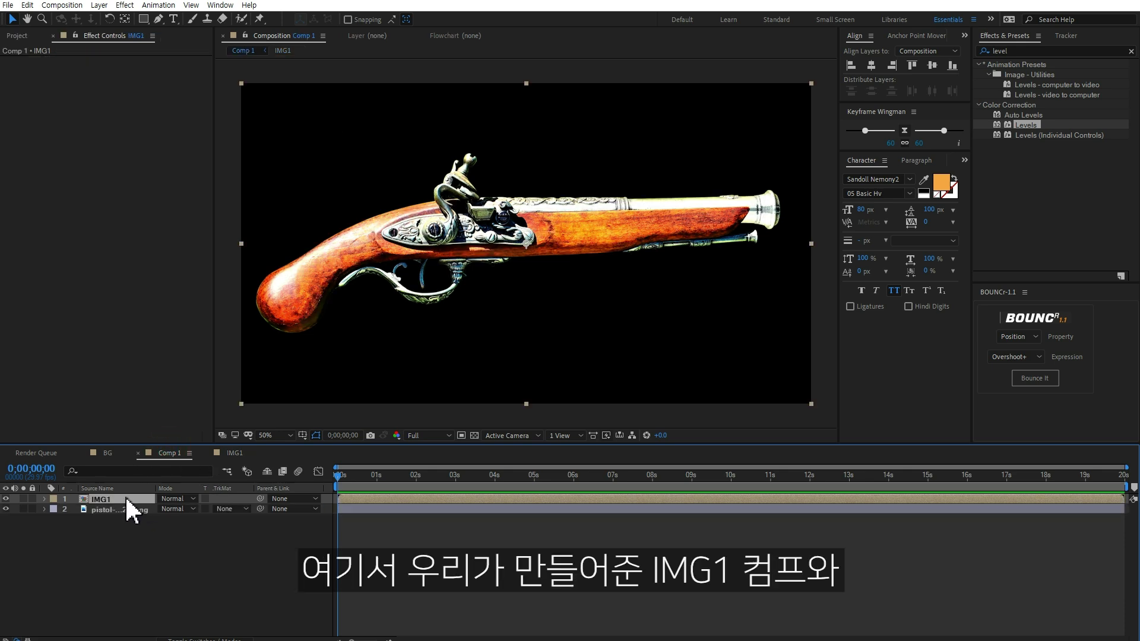
# Step: Hide the IMG1 and original pistol layers
pyautogui.click(6, 499)
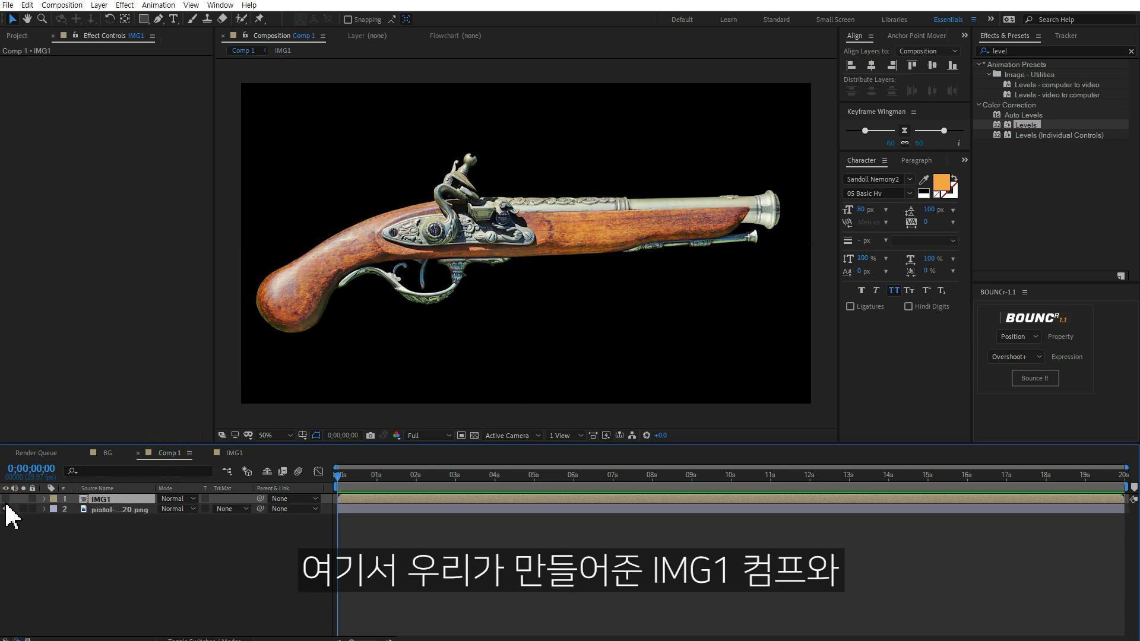
pyautogui.click(6, 508)
pyautogui.click(184, 565)
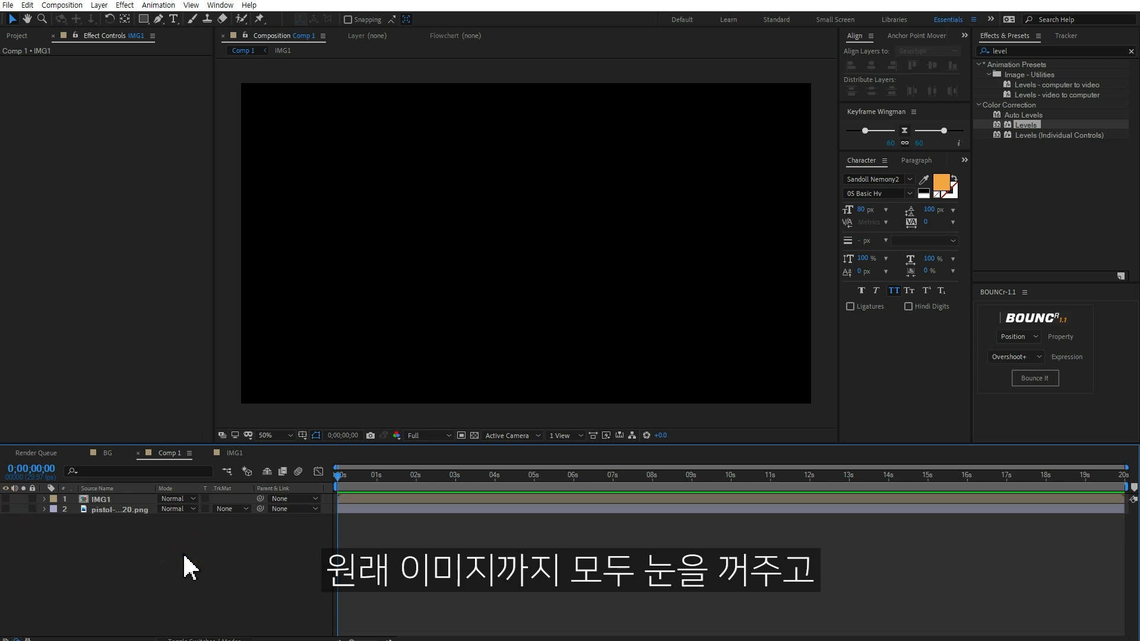
# Step: Draw a vertical Pen line extending past the frame's top and bottom with a 1 px stroke
pyautogui.click(157, 21)
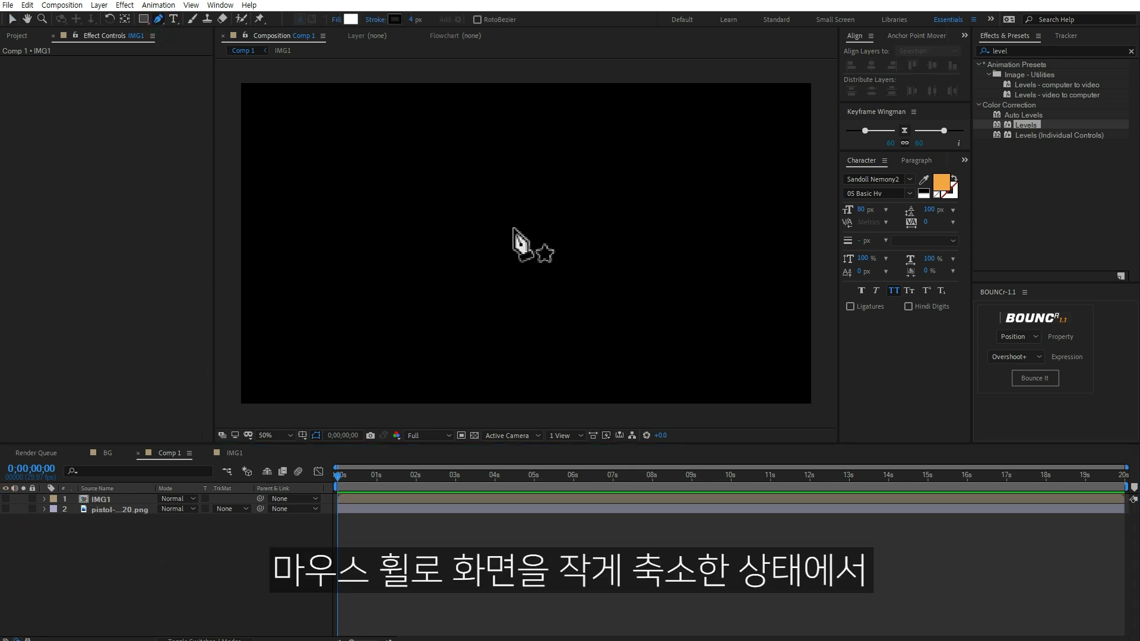
pyautogui.scroll(-2, 522, 247)
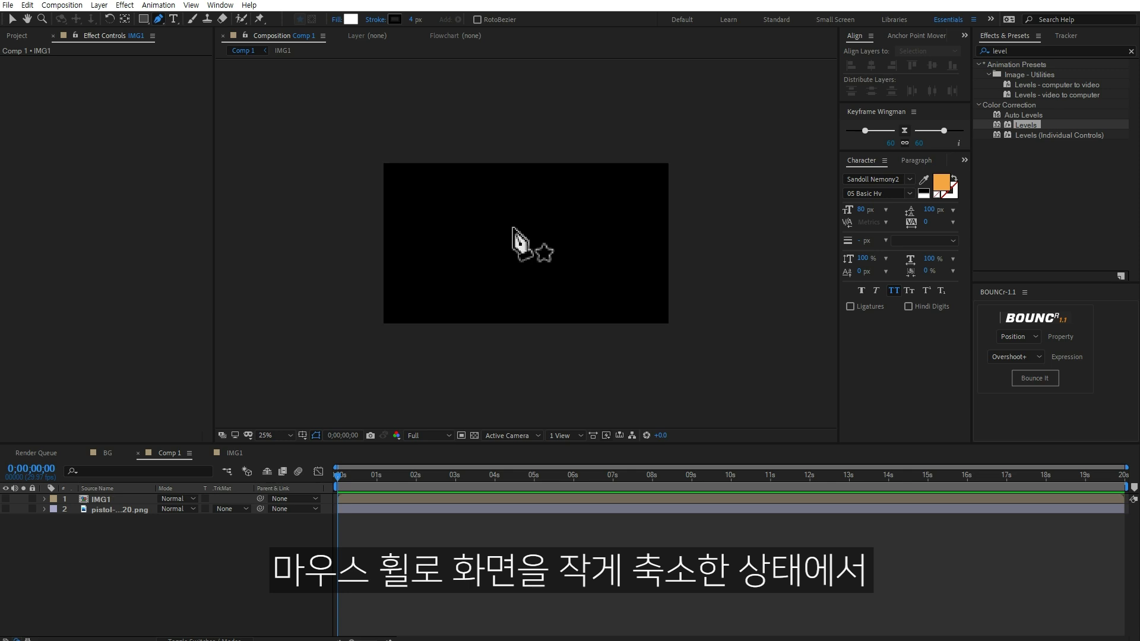
pyautogui.click(527, 61)
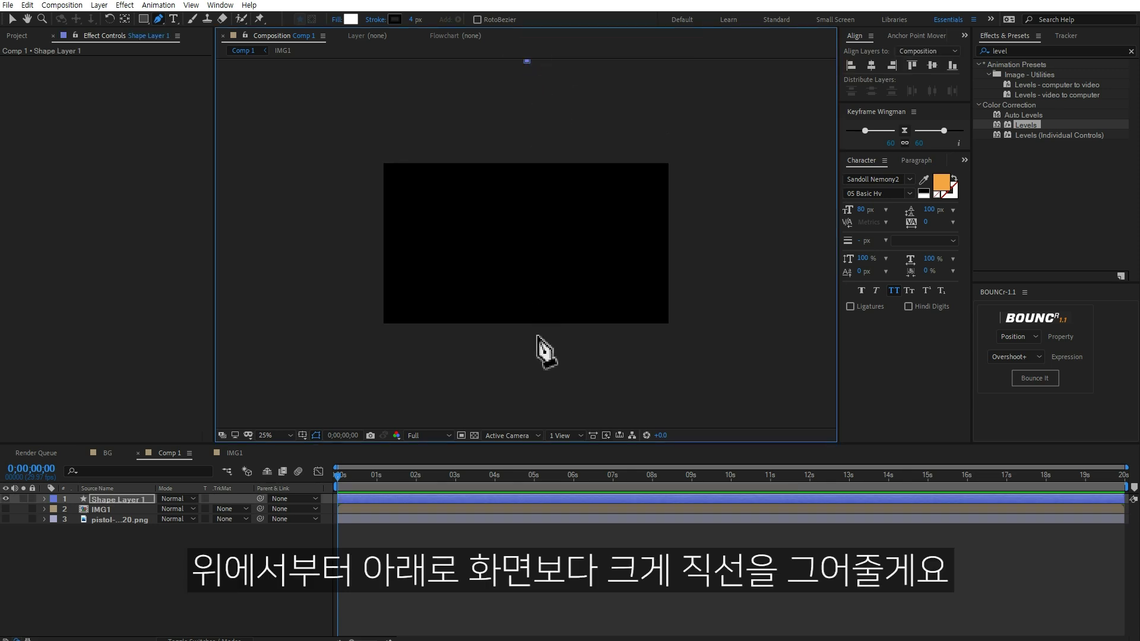
pyautogui.keyDown('shift'); pyautogui.click(526, 418); pyautogui.keyUp('shift')
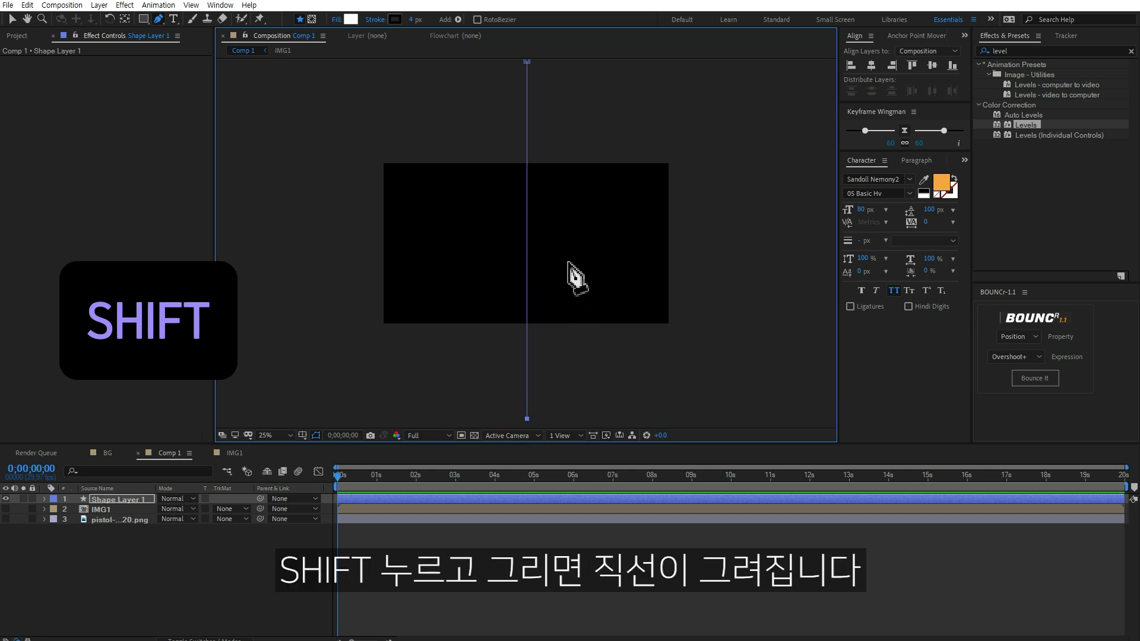
pyautogui.scroll(2, 516, 273)
pyautogui.click(415, 20)
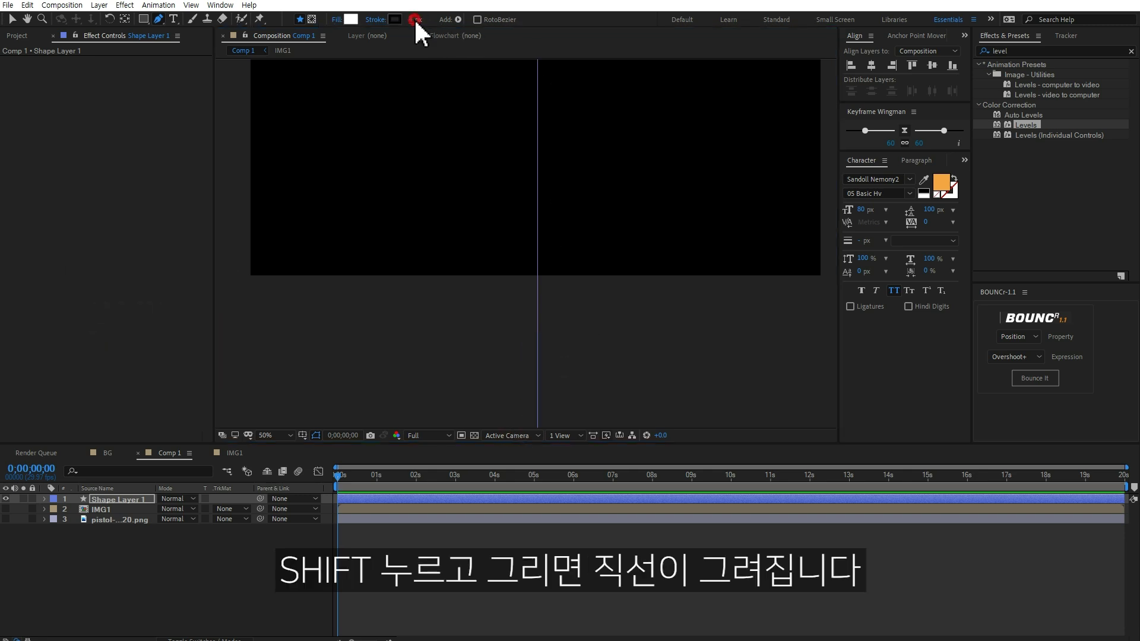
pyautogui.write('1')
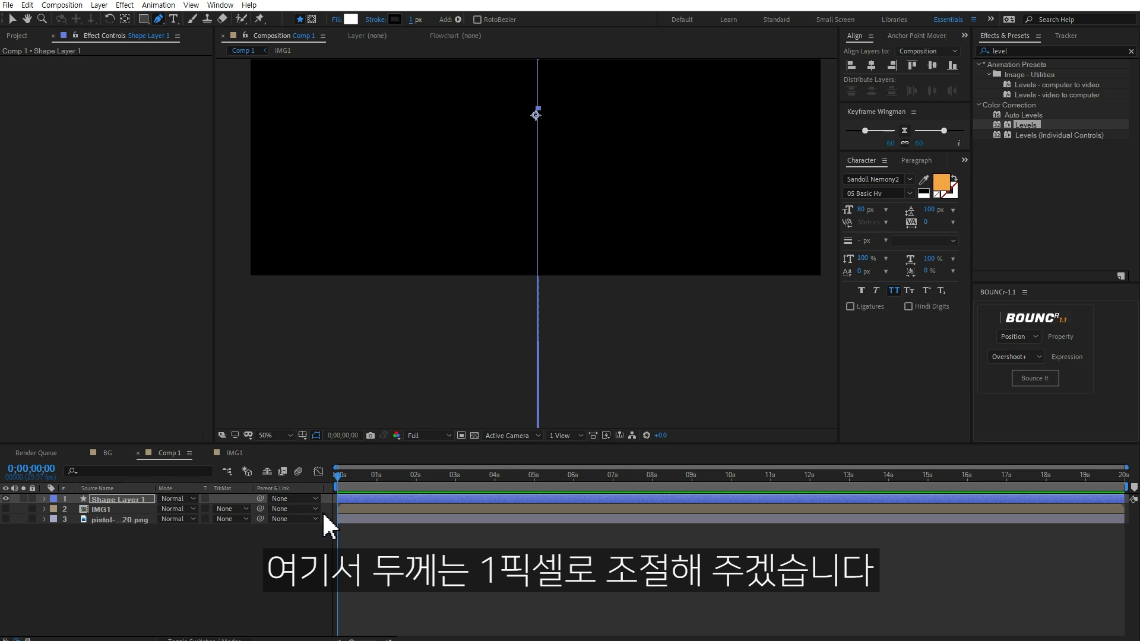
pyautogui.click(263, 568)
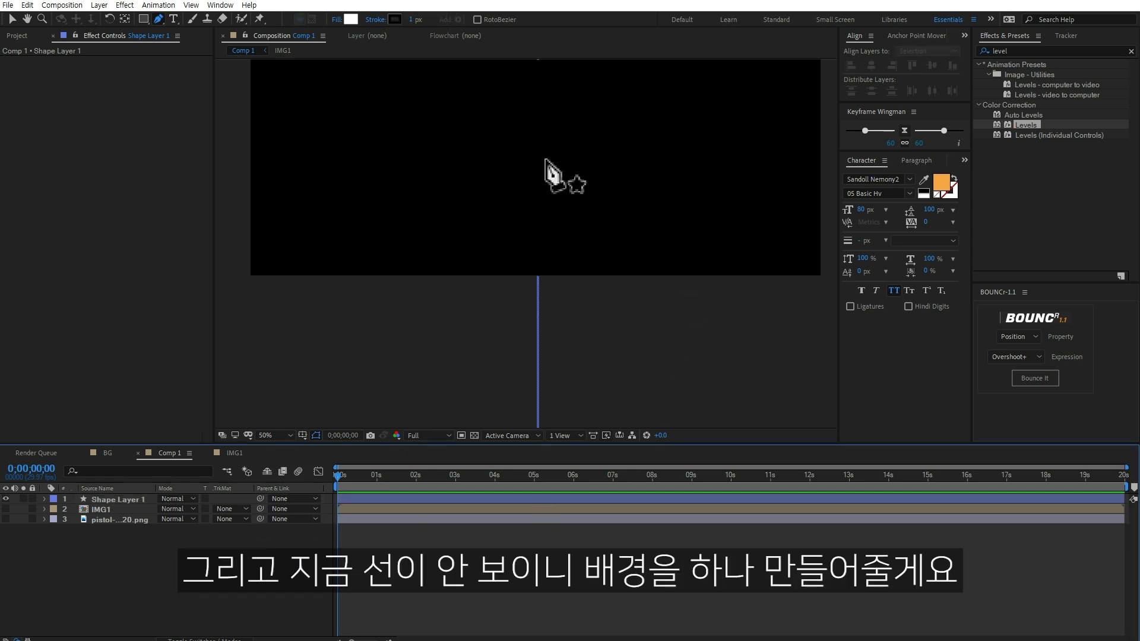
pyautogui.rightClick(120, 552)
# Step: Add a pale cream solid and send it to the bottom as the background beneath the line
pyautogui.moveTo(170, 417)
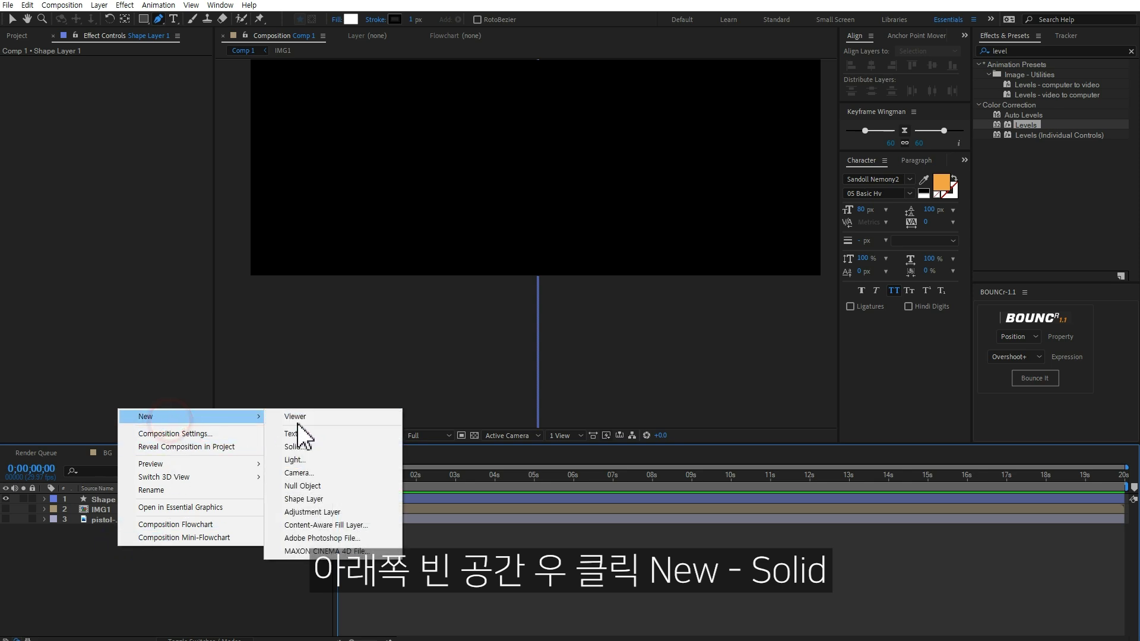
pyautogui.click(303, 446)
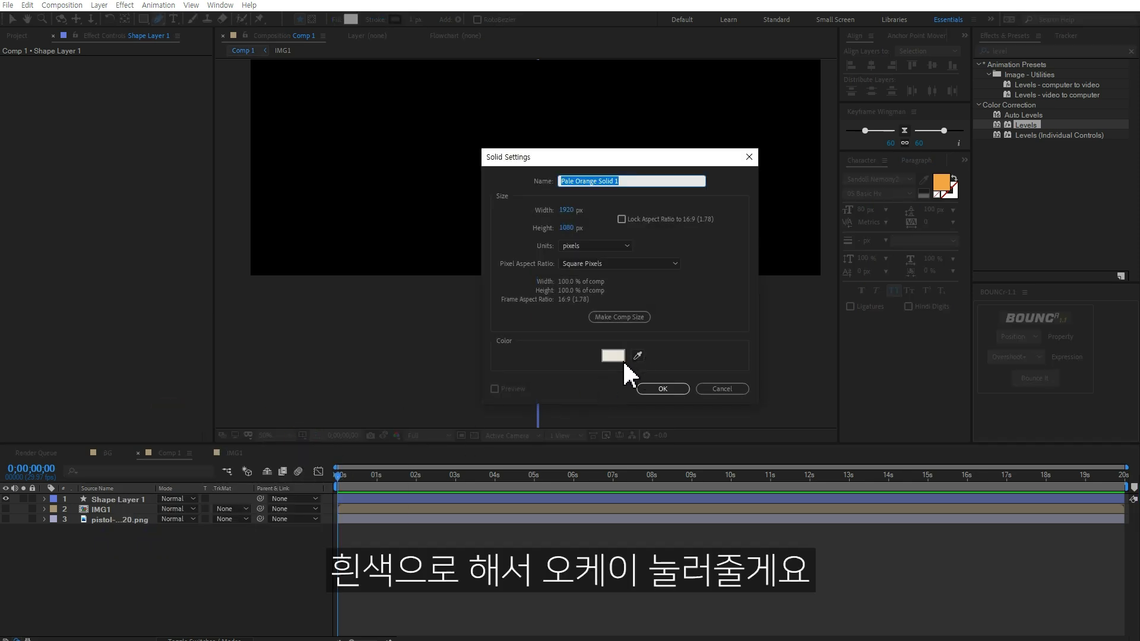
pyautogui.click(664, 389)
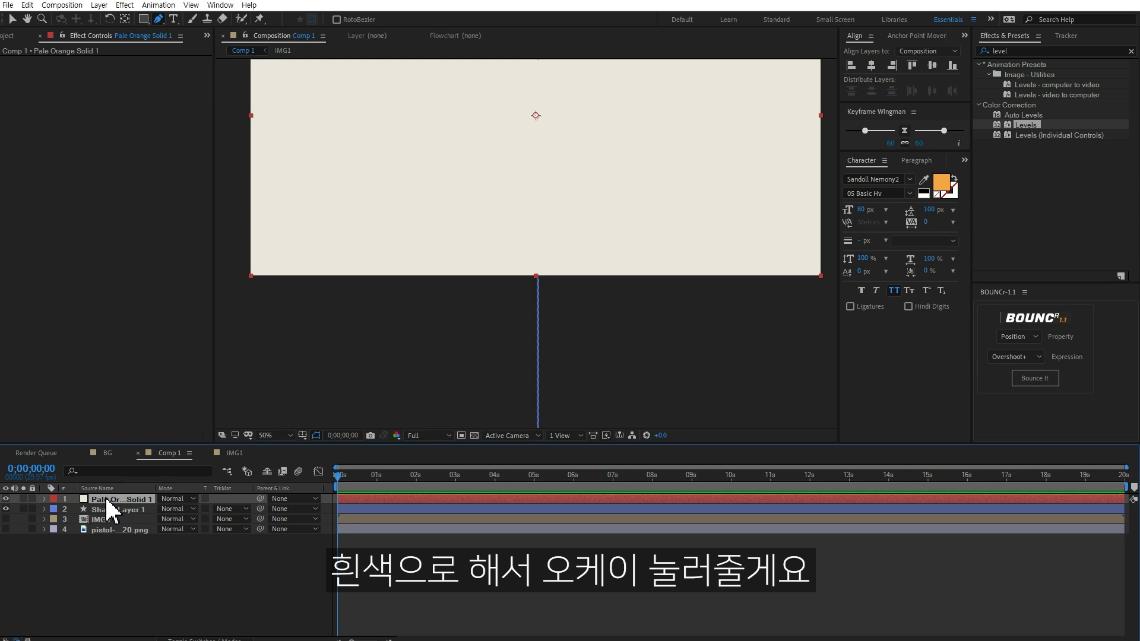
pyautogui.hotkey('ctrl', 'shift', '[')
pyautogui.moveTo(576, 242); pyautogui.dragTo(586, 371)
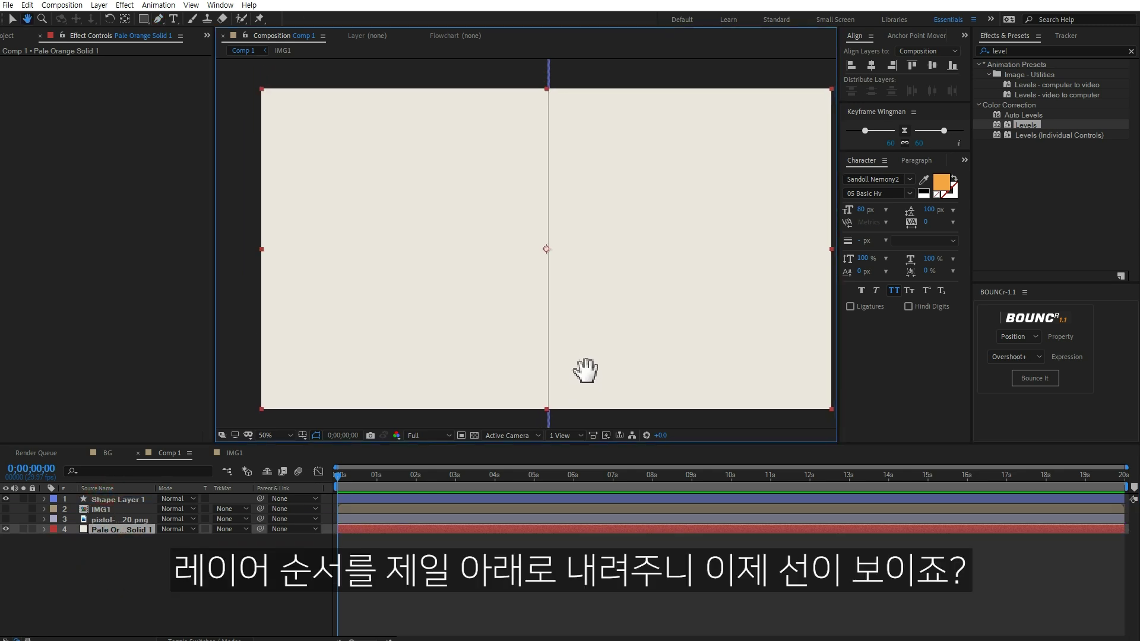
pyautogui.click(134, 500)
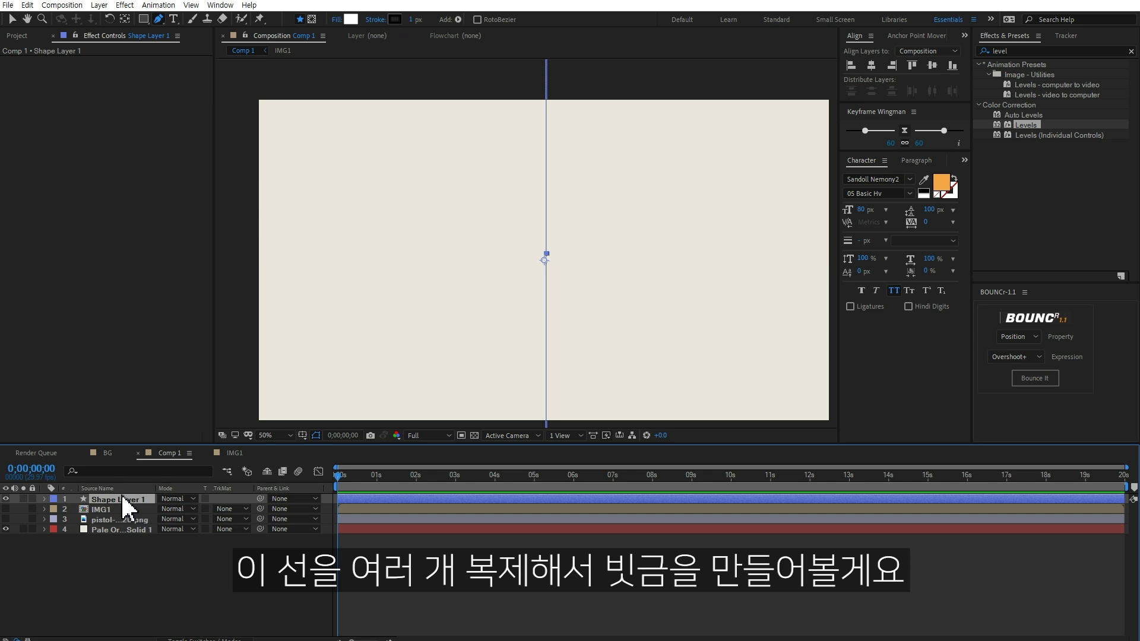
# Step: Add a Repeater to Shape Layer 1 and reveal its transform settings
pyautogui.click(45, 499)
pyautogui.click(247, 509)
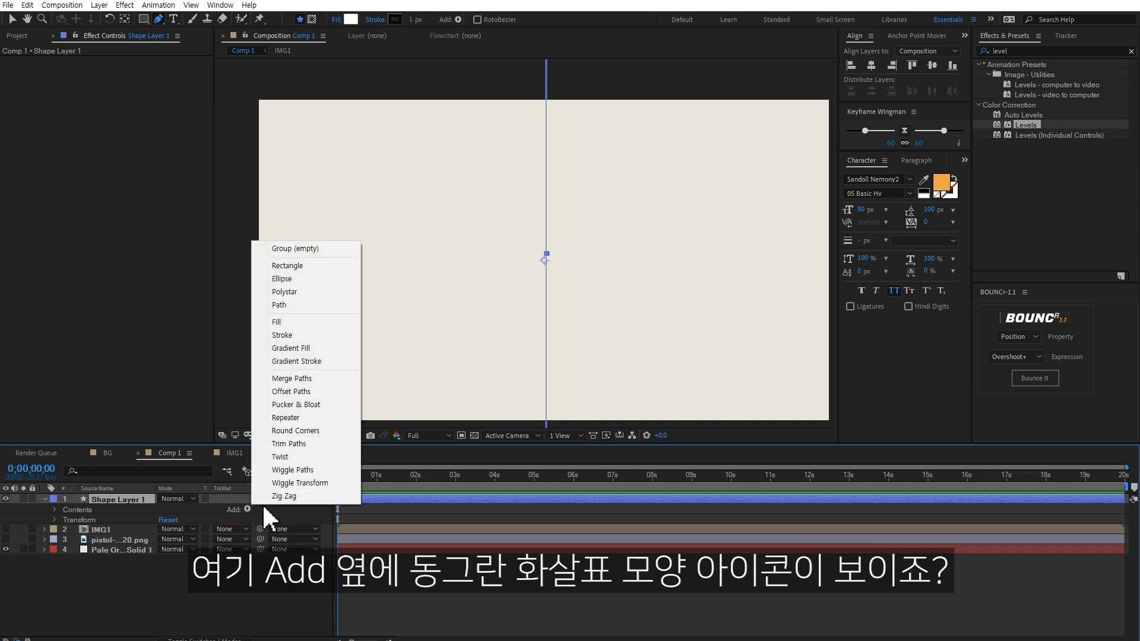
pyautogui.click(296, 420)
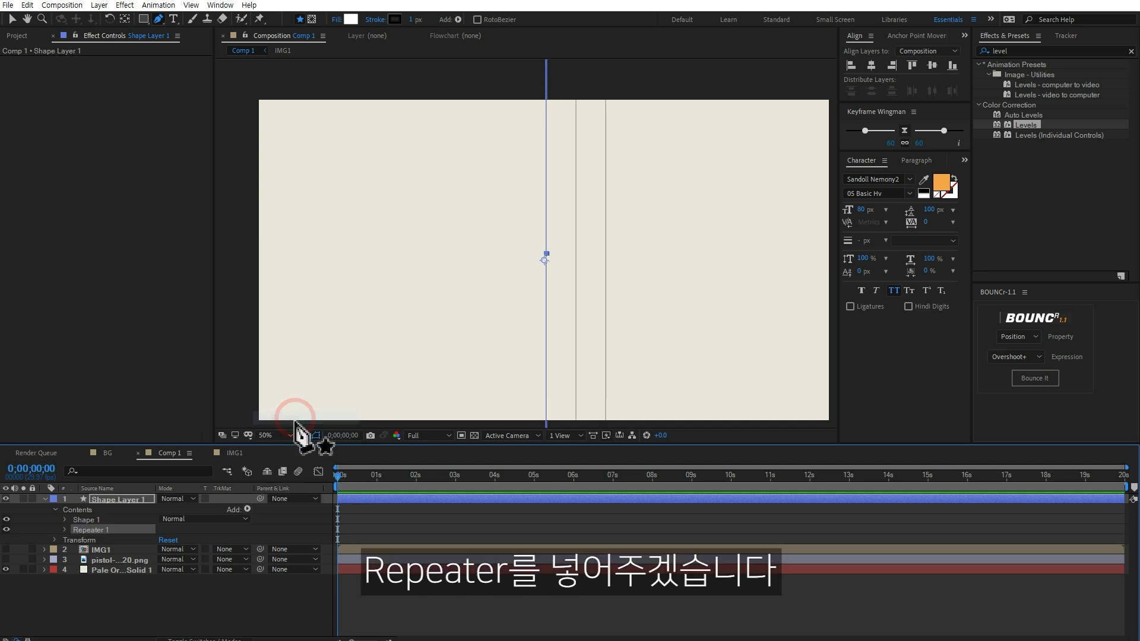
pyautogui.click(64, 529)
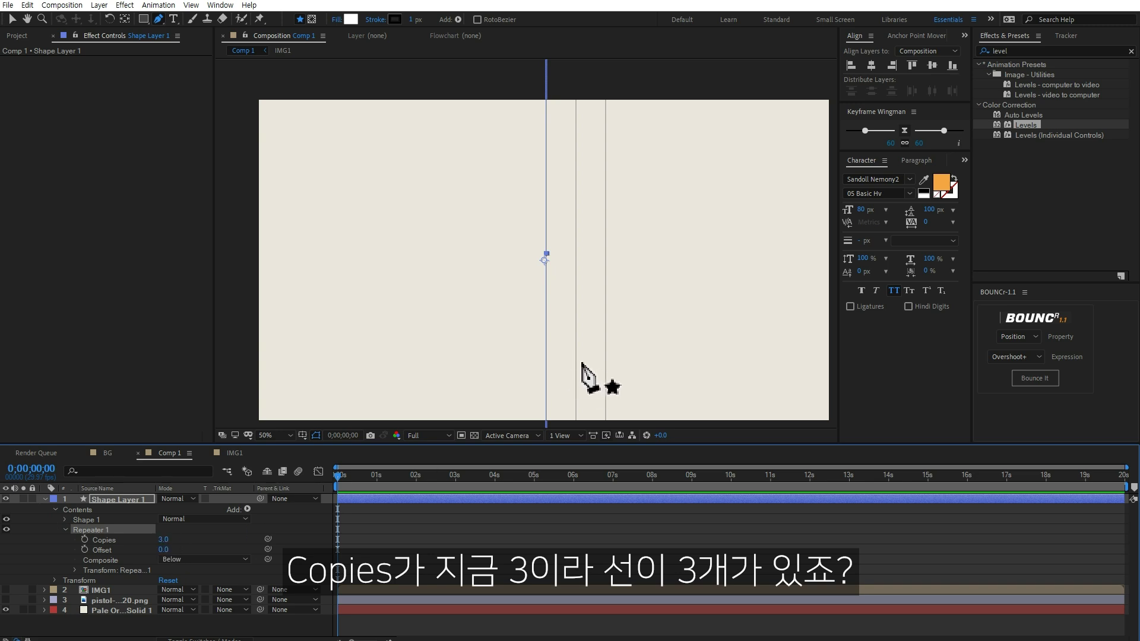
pyautogui.click(75, 571)
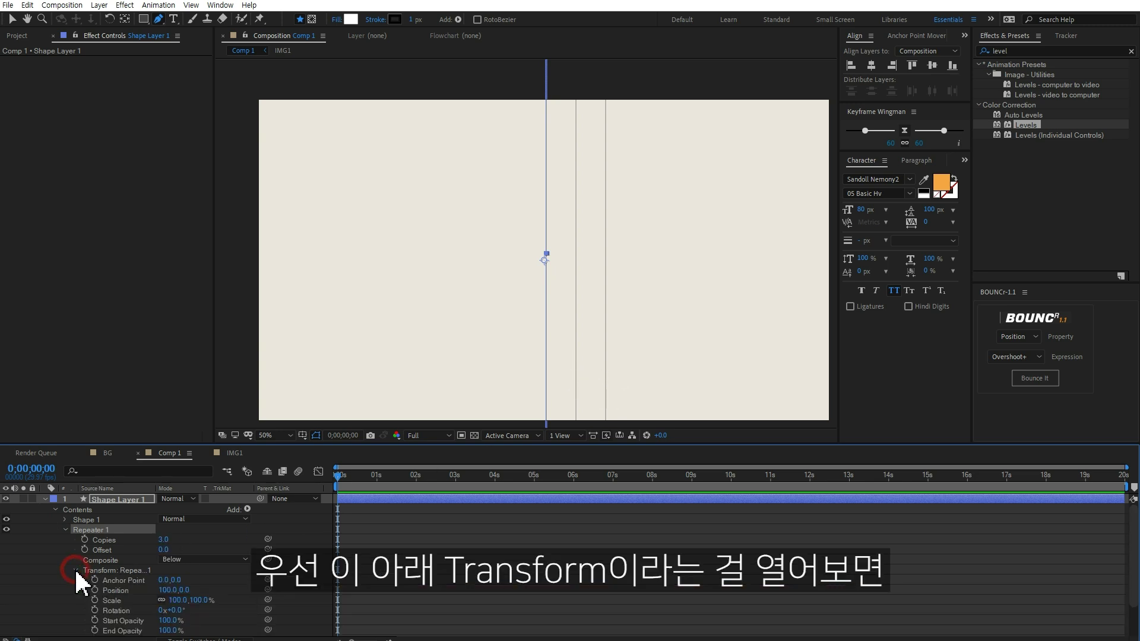
# Step: Set the Repeater to position 7, 486 copies and offset -246 so stripes fill the frame
pyautogui.scroll(-2, 80, 582)
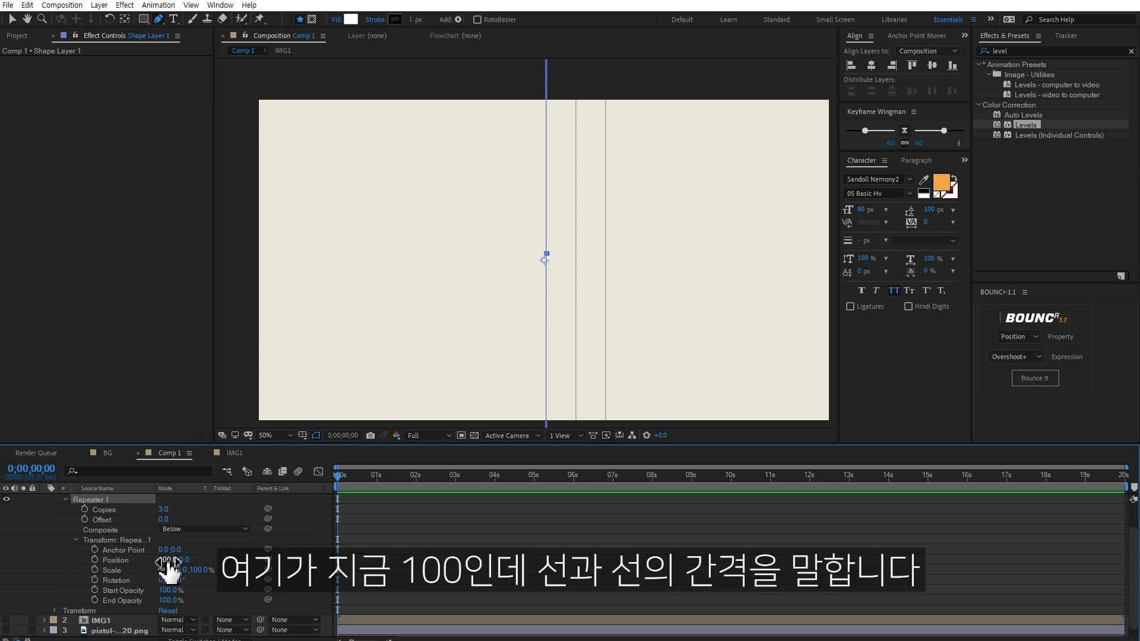
pyautogui.moveTo(168, 561); pyautogui.dragTo(117, 569)
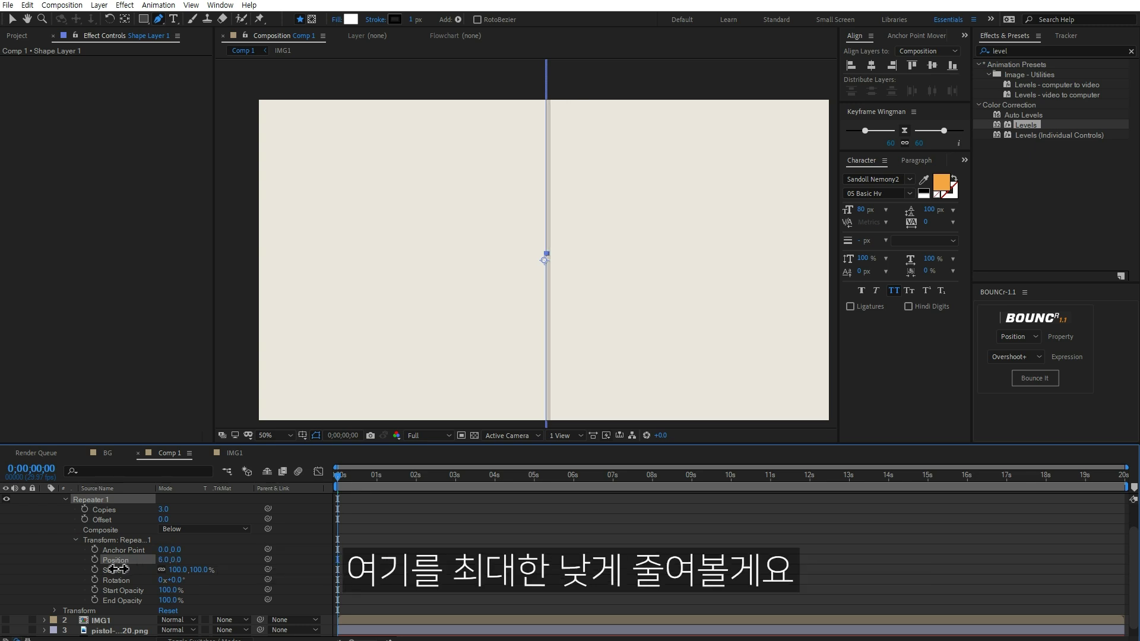
pyautogui.moveTo(117, 568); pyautogui.dragTo(119, 569)
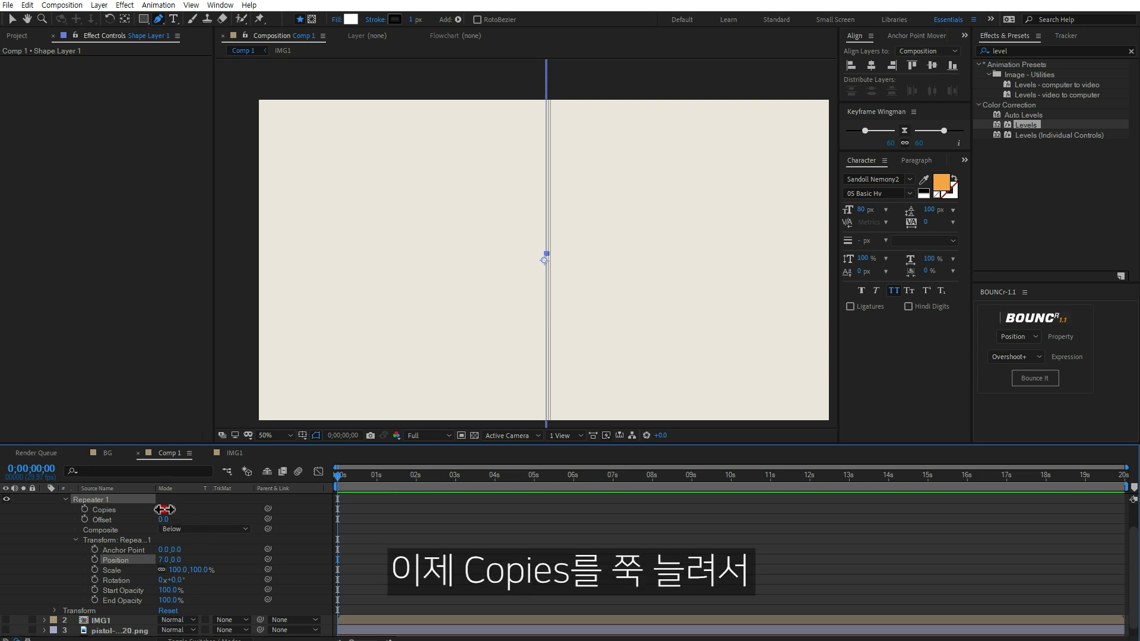
pyautogui.moveTo(164, 509); pyautogui.dragTo(290, 510)
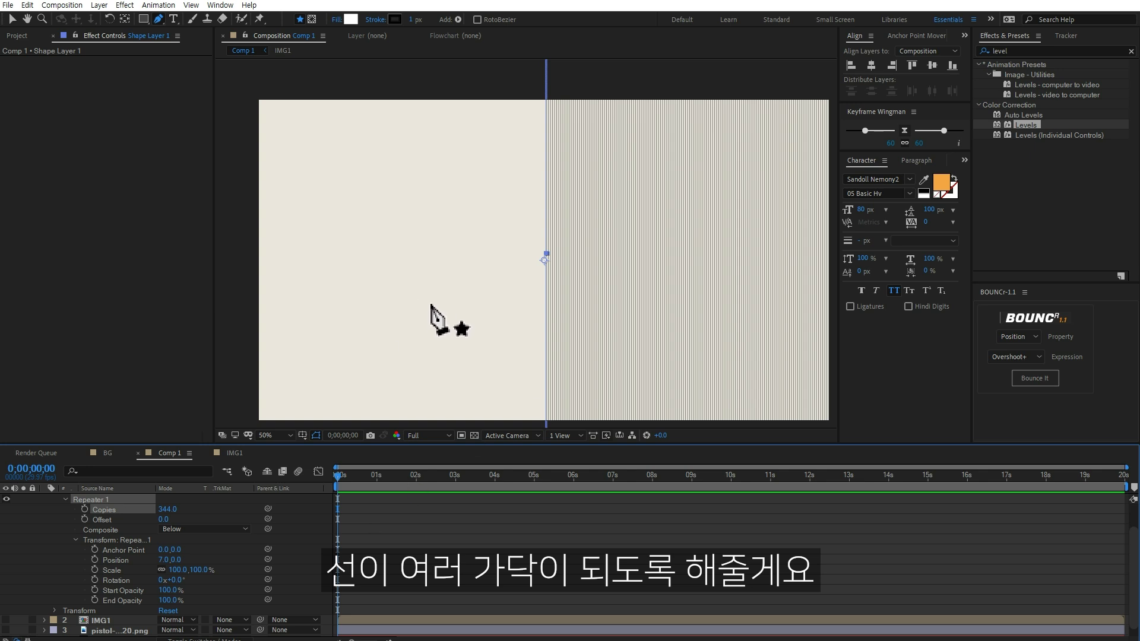
pyautogui.moveTo(163, 519); pyautogui.dragTo(18, 527)
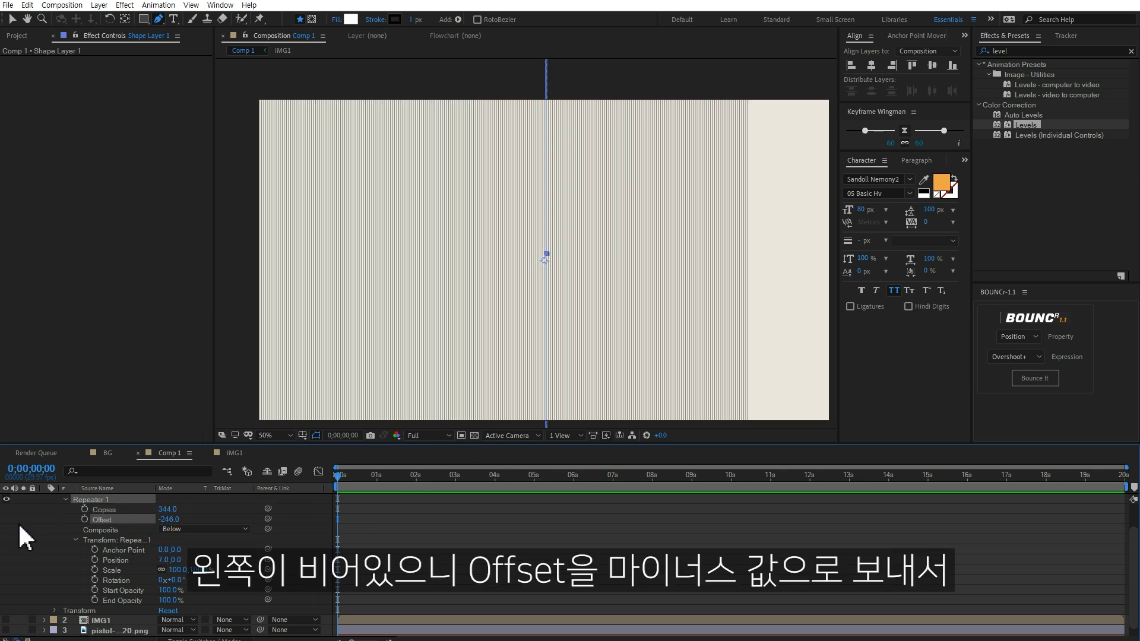
pyautogui.moveTo(169, 509); pyautogui.dragTo(255, 528)
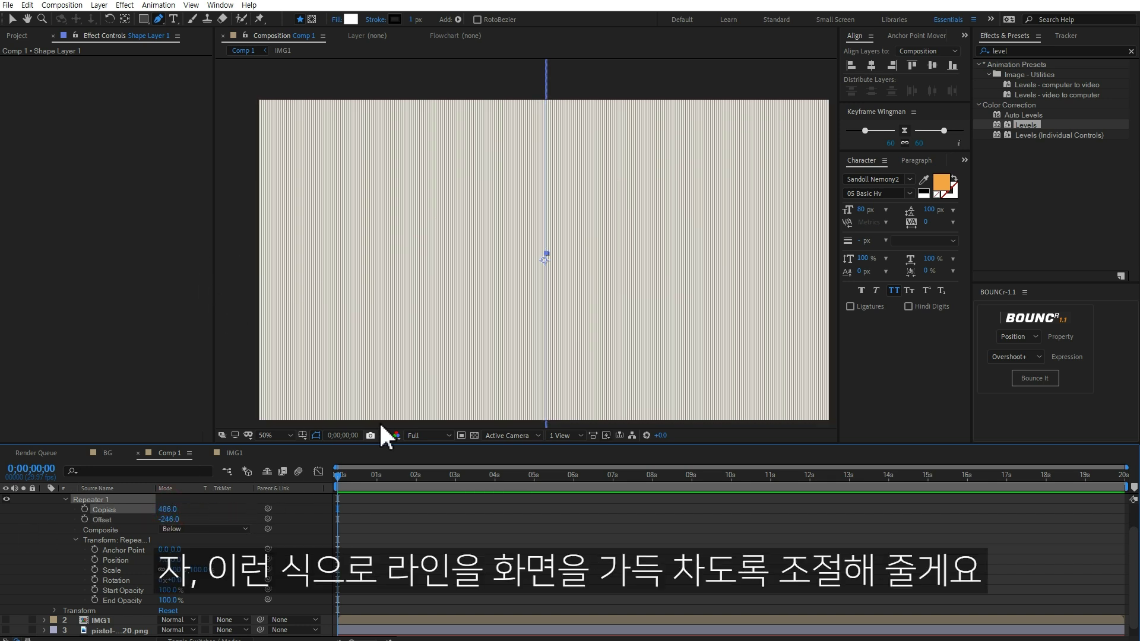
pyautogui.press(',')
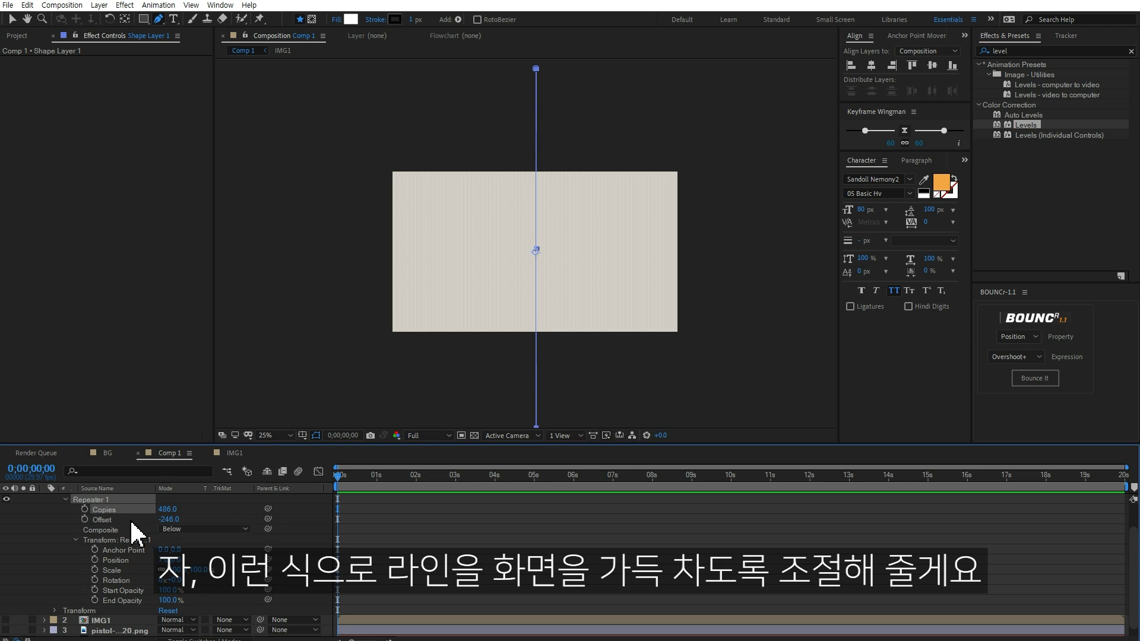
pyautogui.scroll(1, 132, 534)
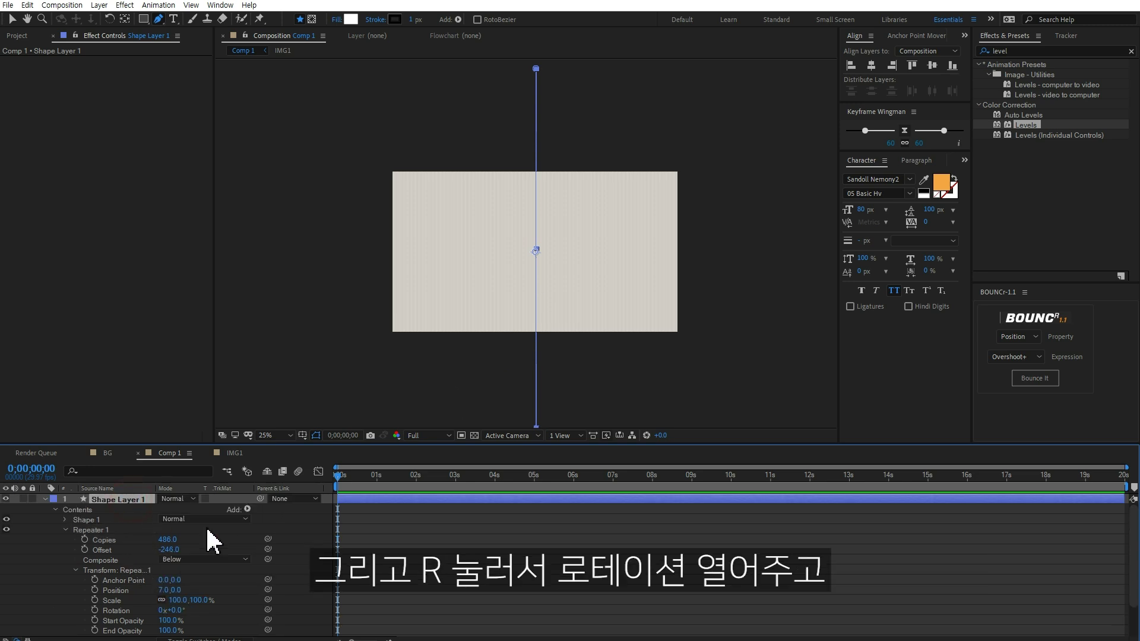
# Step: Try a 45° rotation on the stripe layer, then reset Rotation to 0
pyautogui.press('r')
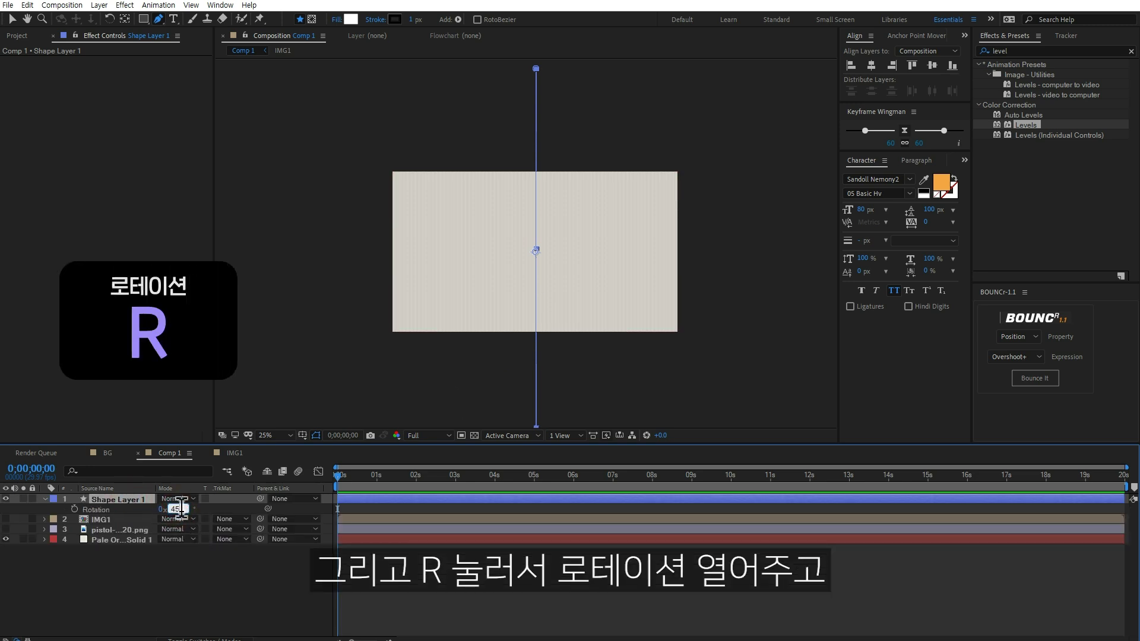
pyautogui.press('Return')
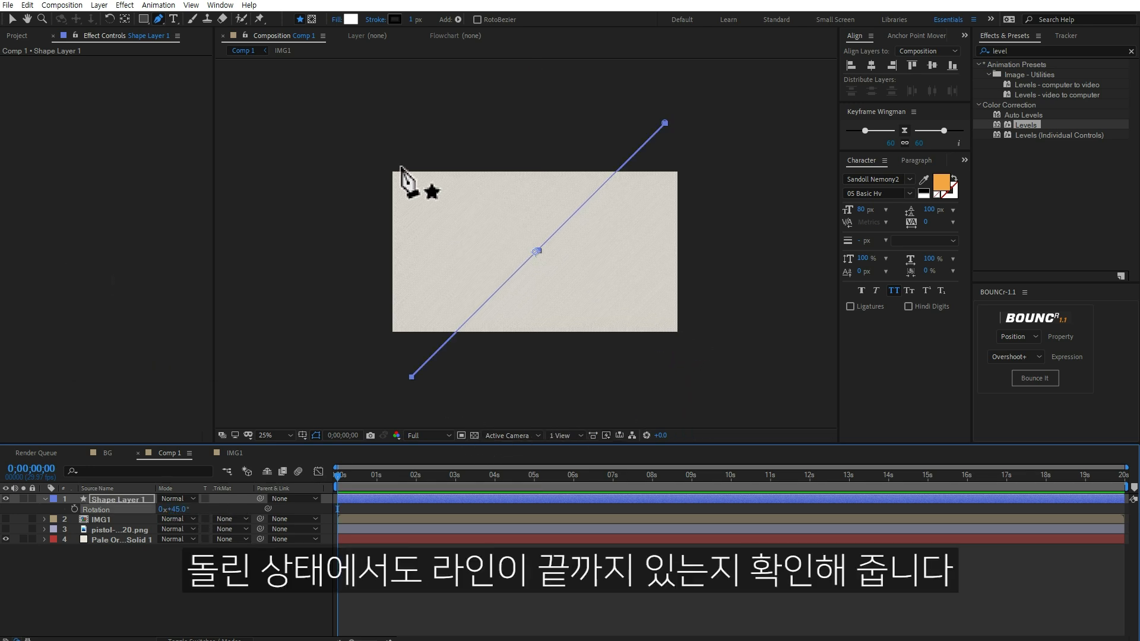
pyautogui.click(182, 509)
pyautogui.write('0')
pyautogui.press('Return')
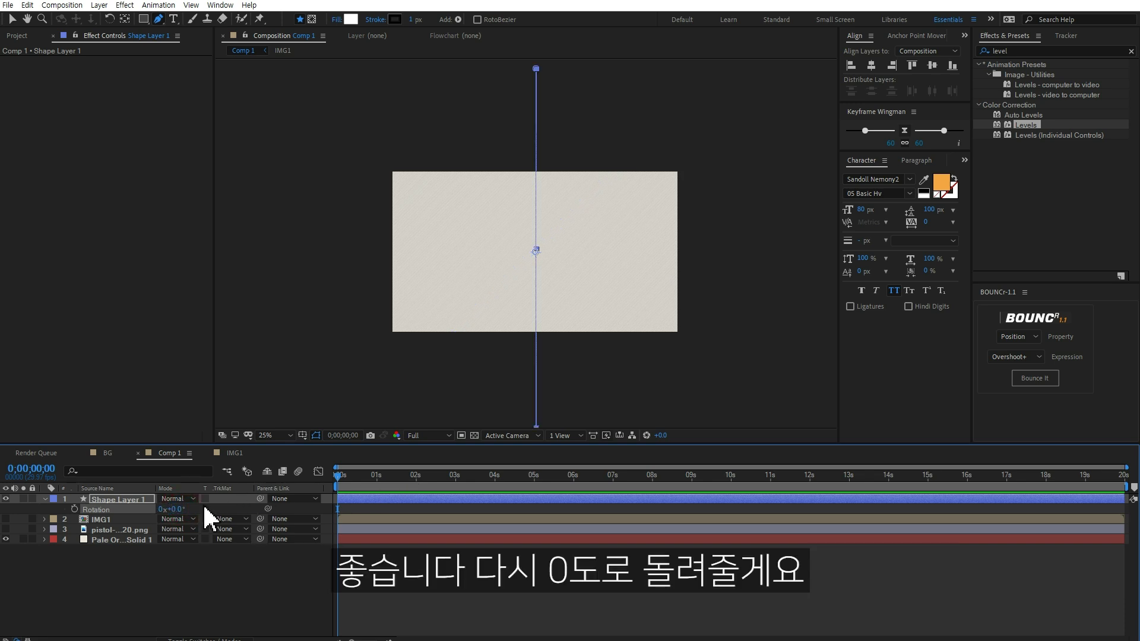
# Step: Move Shape Layer 1 below IMG1 and make the IMG1 pistol visible
pyautogui.click(180, 614)
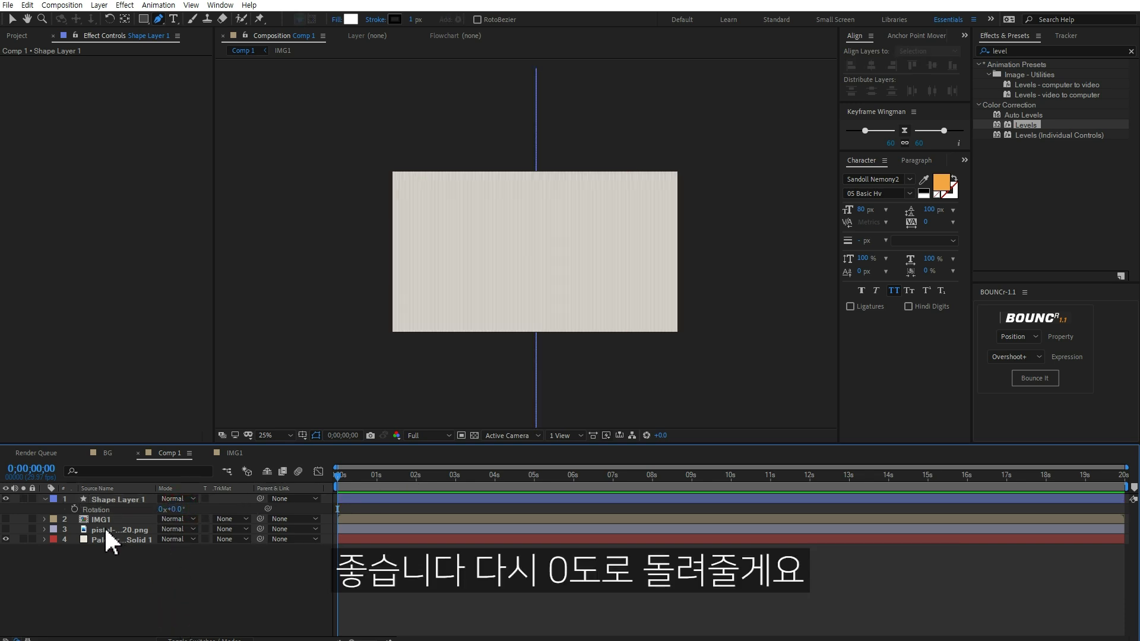
pyautogui.click(45, 499)
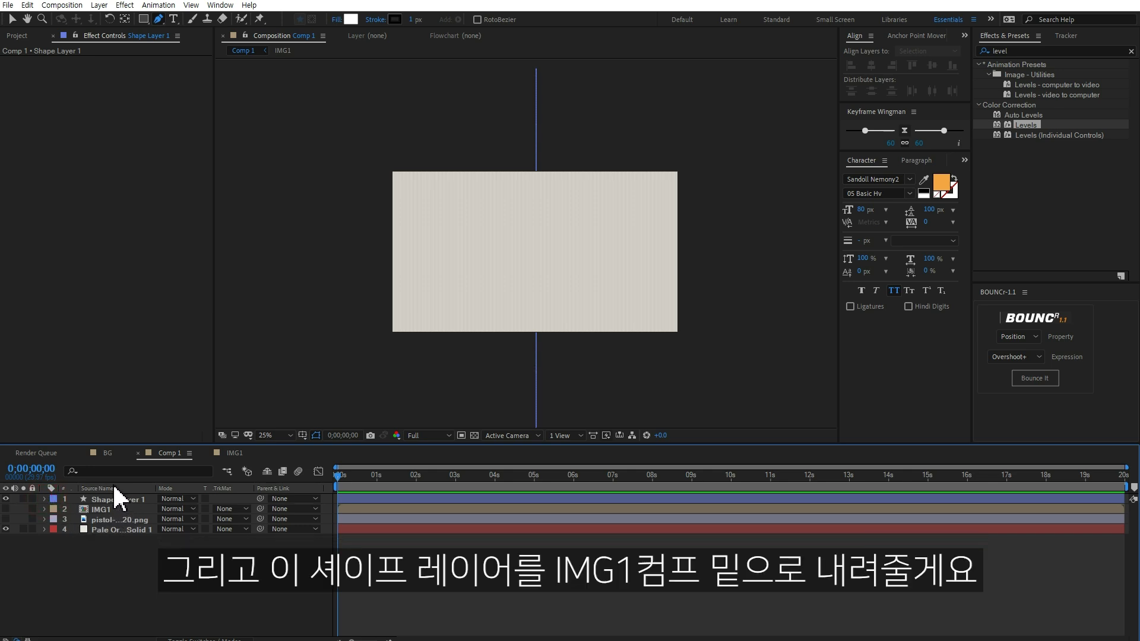
pyautogui.moveTo(119, 500); pyautogui.dragTo(119, 514)
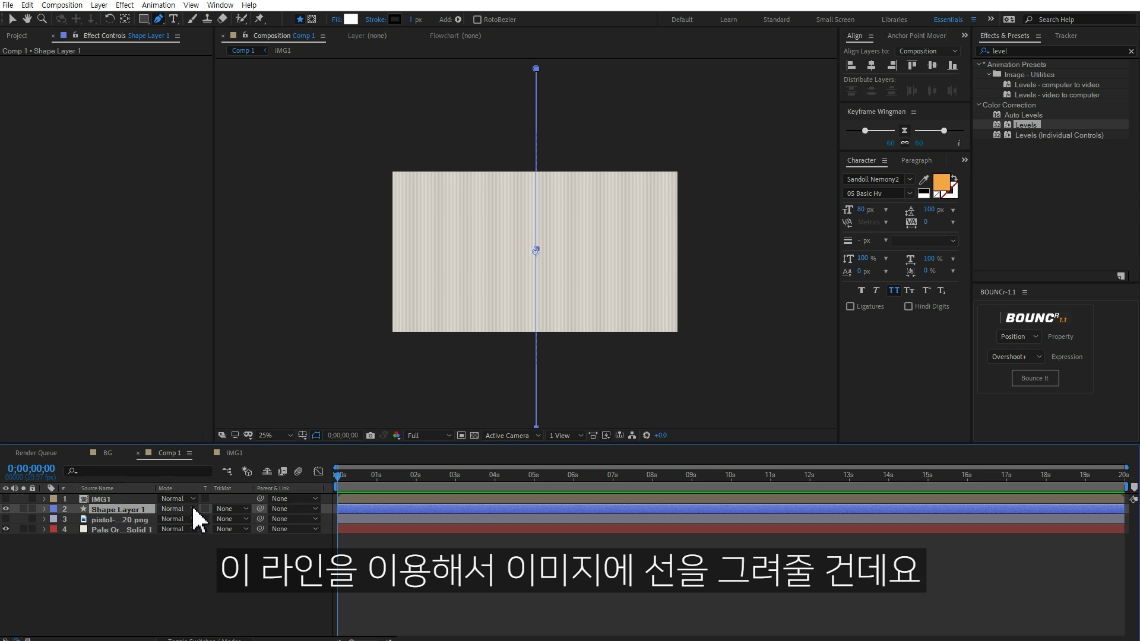
pyautogui.click(109, 500)
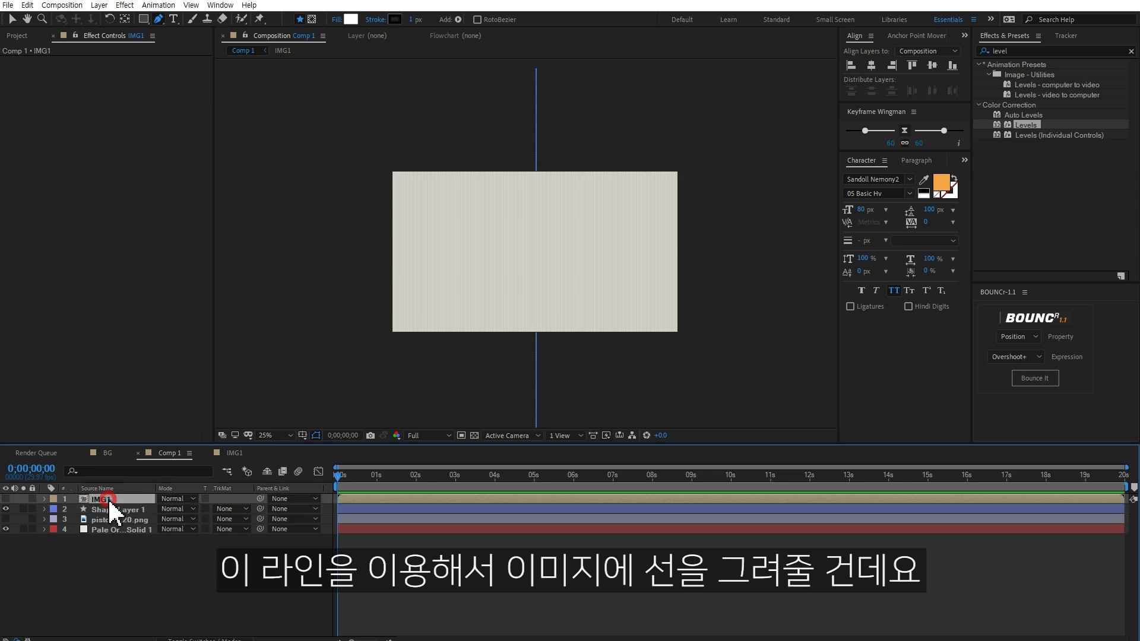
pyautogui.click(6, 498)
pyautogui.scroll(2, 516, 288)
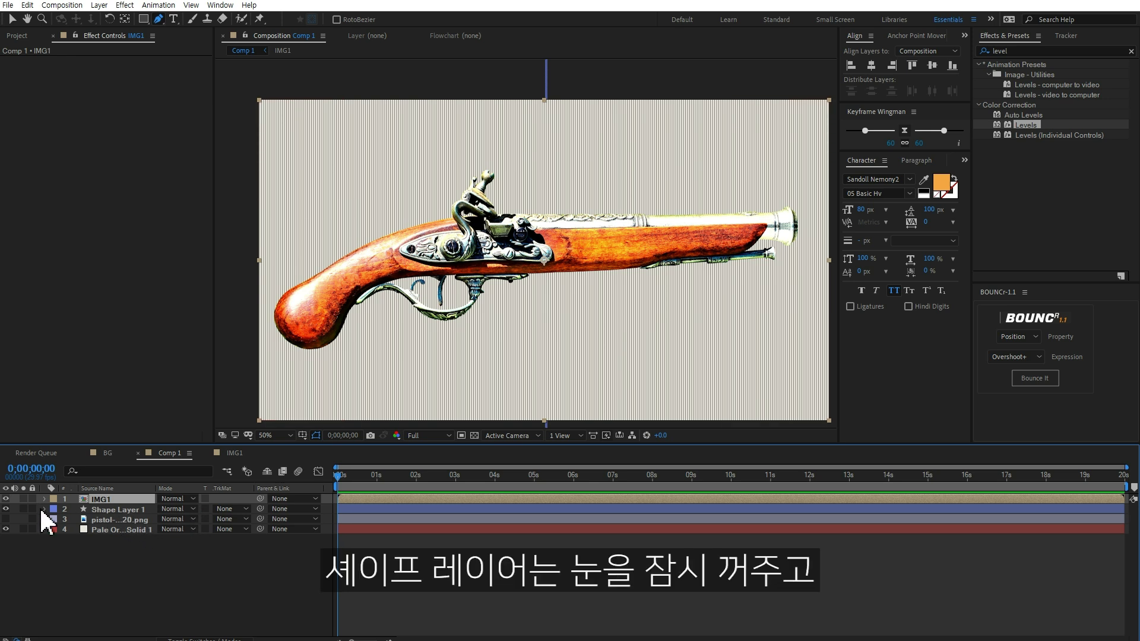
# Step: Hide the stripes and apply Extract to IMG1 with White Point lowered to 33
pyautogui.click(5, 509)
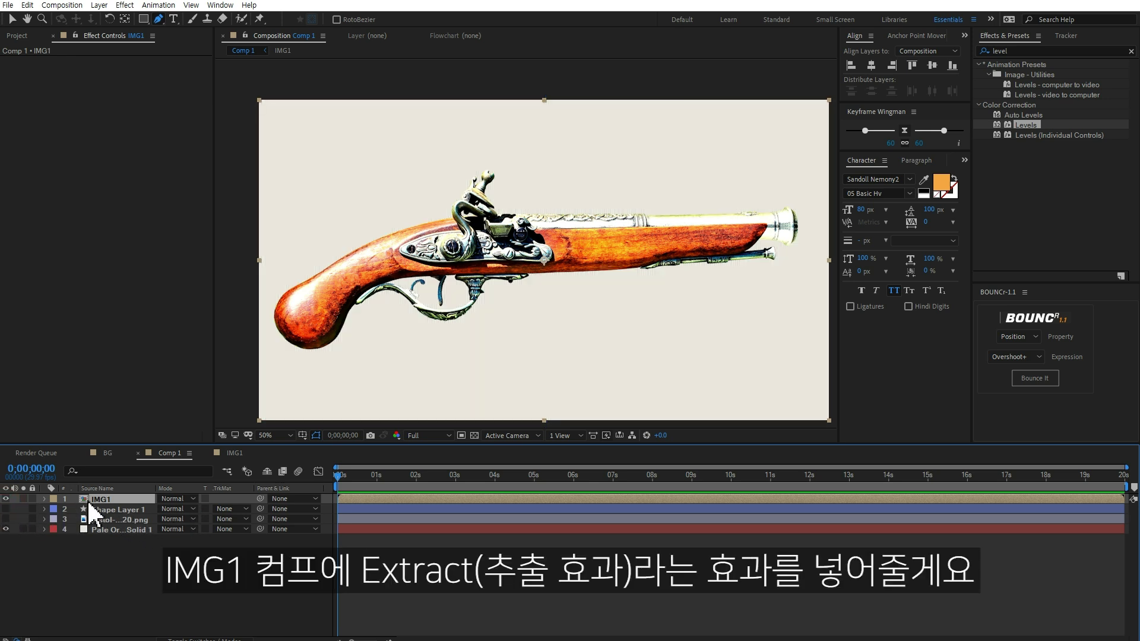
pyautogui.doubleClick(1038, 49)
pyautogui.write('extr')
pyautogui.doubleClick(1017, 136)
pyautogui.press('v')
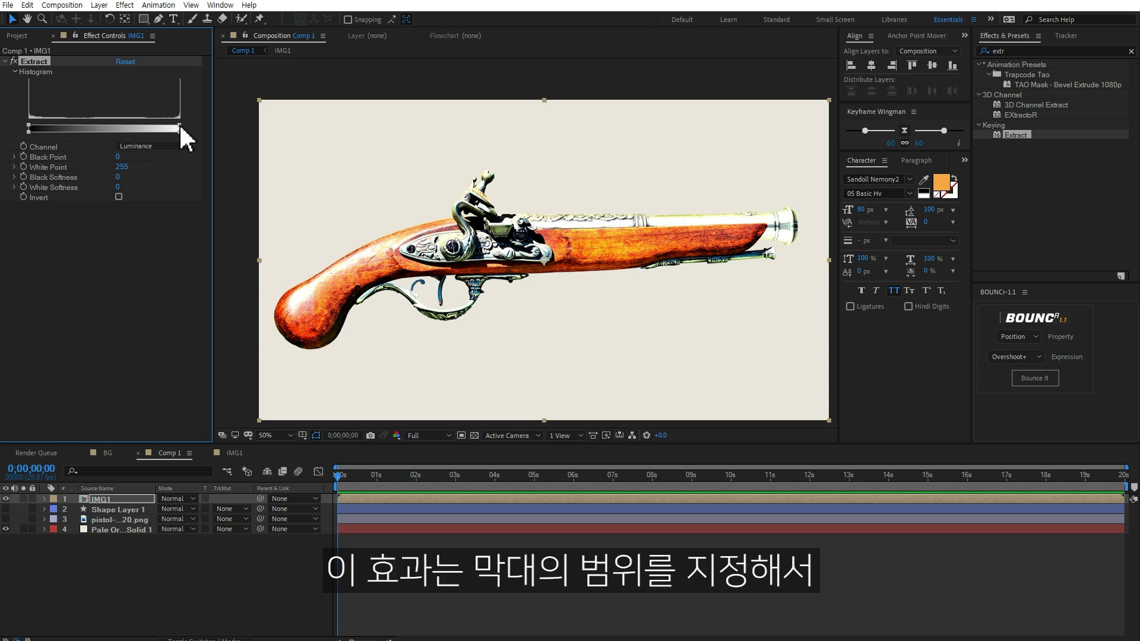
pyautogui.moveTo(180, 128); pyautogui.dragTo(39, 127)
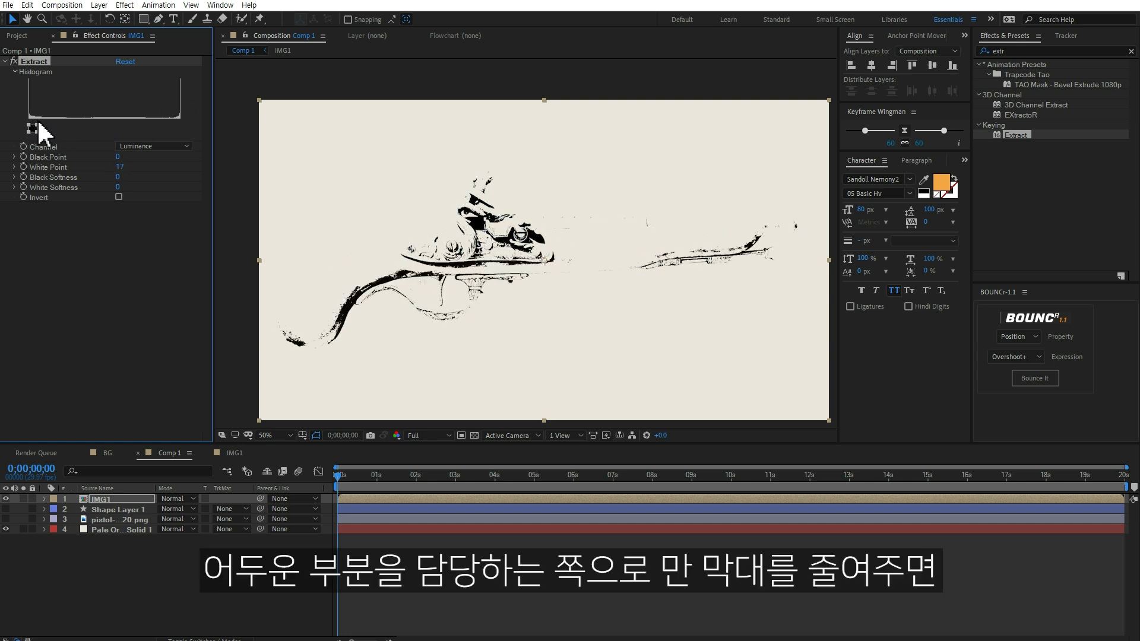
pyautogui.moveTo(39, 126); pyautogui.dragTo(51, 125)
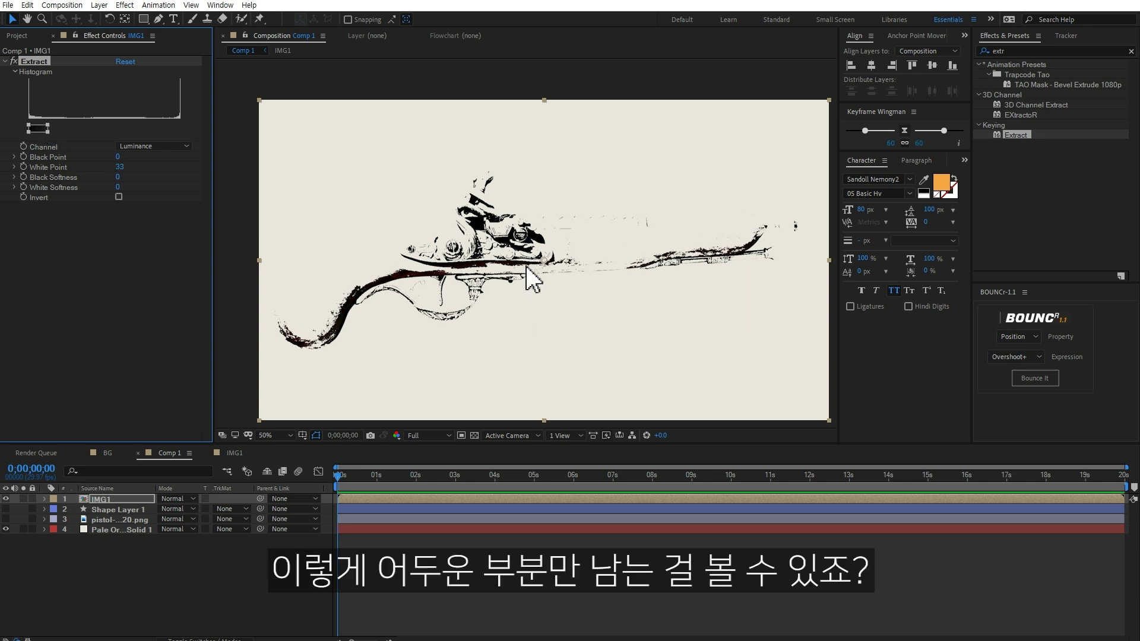
pyautogui.click(133, 501)
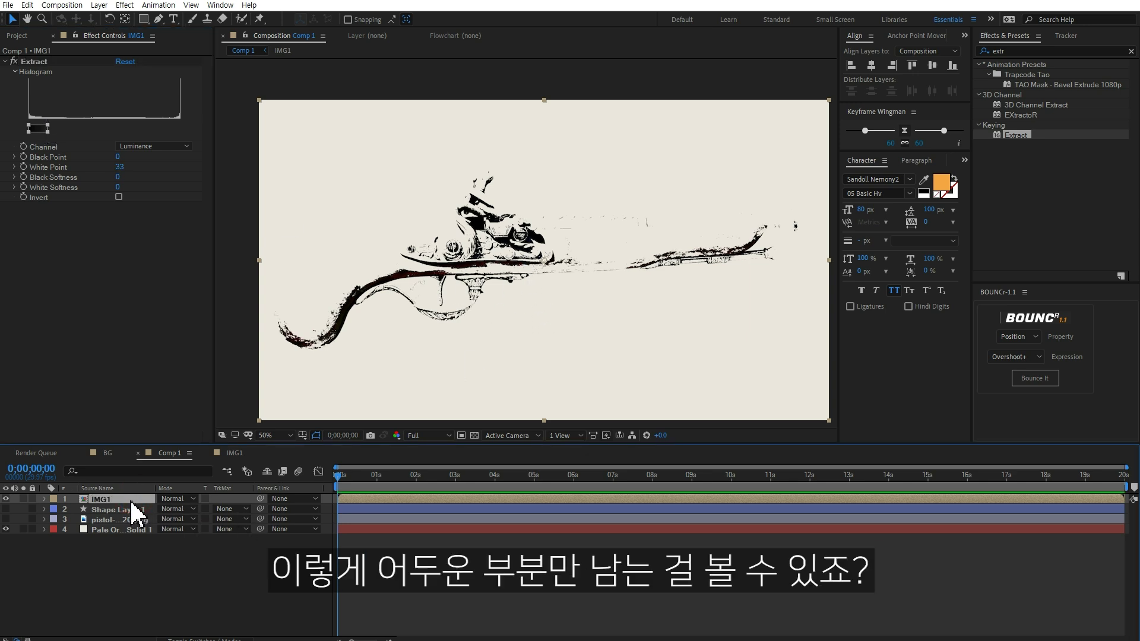
pyautogui.press('Return')
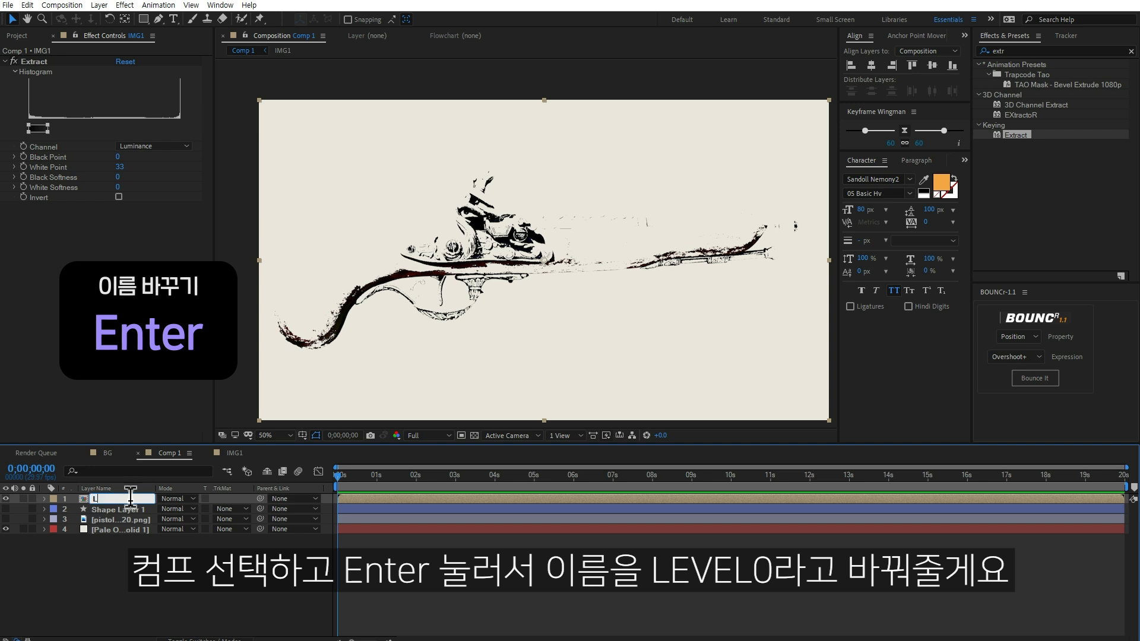
# Step: Rename IMG1 to LEVEL0, duplicate it as LEVEL1, and hide LEVEL0
pyautogui.write('EVEL0')
pyautogui.press('Return')
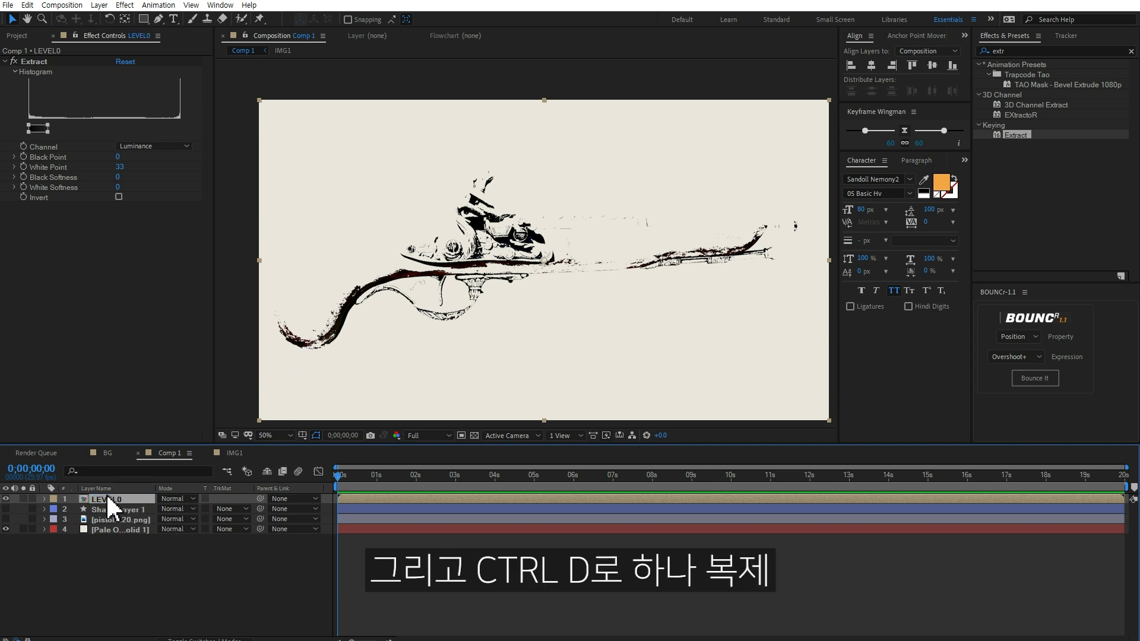
pyautogui.hotkey('ctrl', 'd')
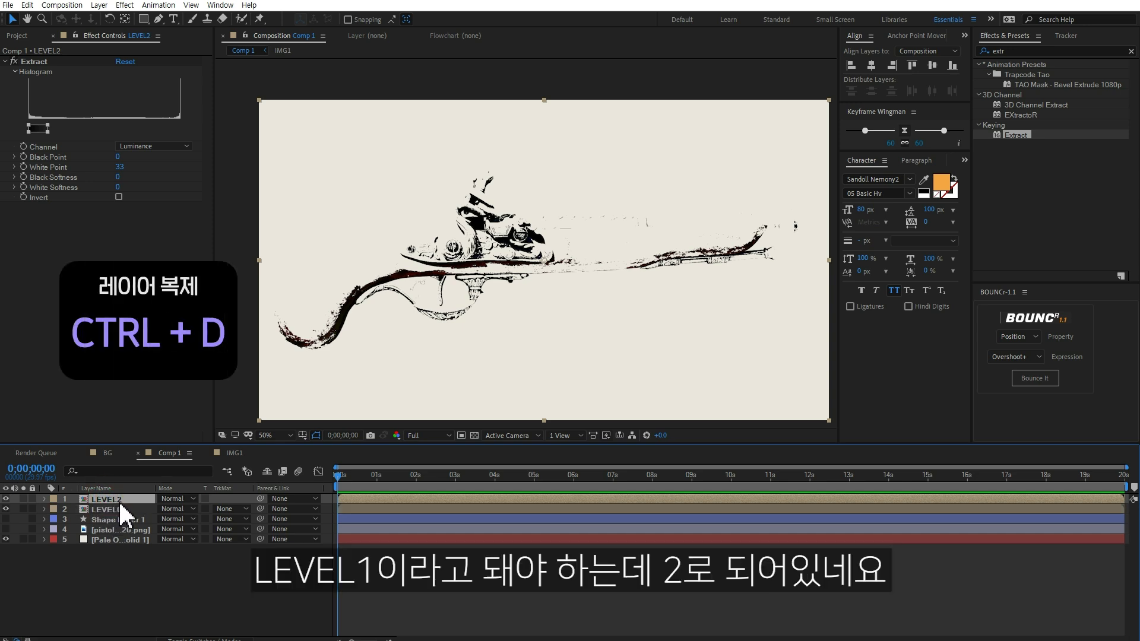
pyautogui.press('Return')
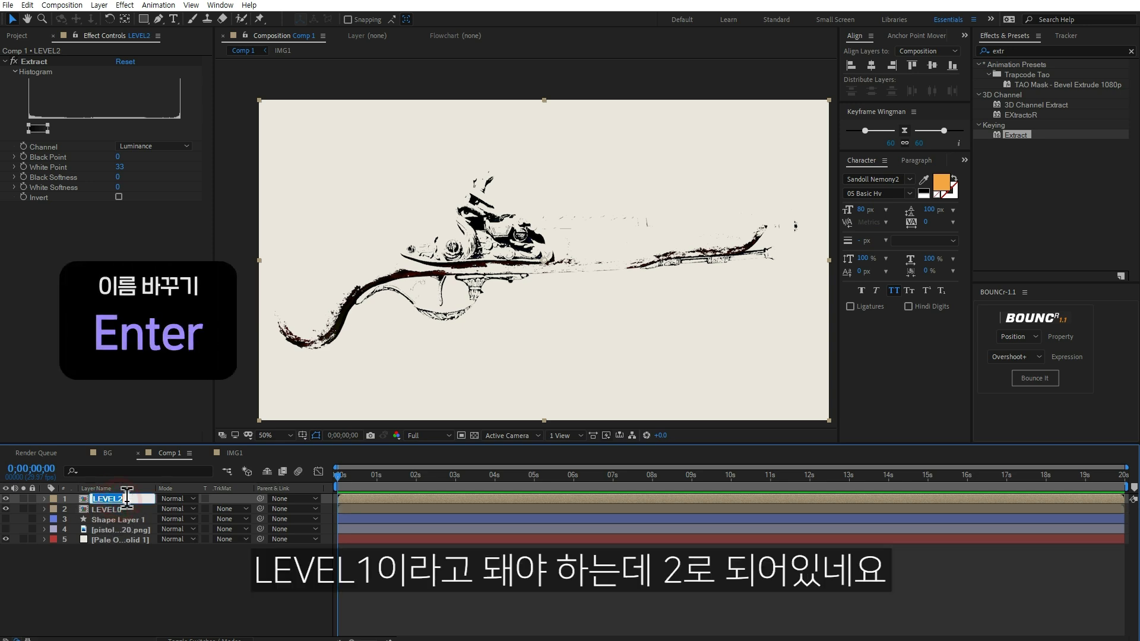
pyautogui.press('BackSpace')
pyautogui.press('Return')
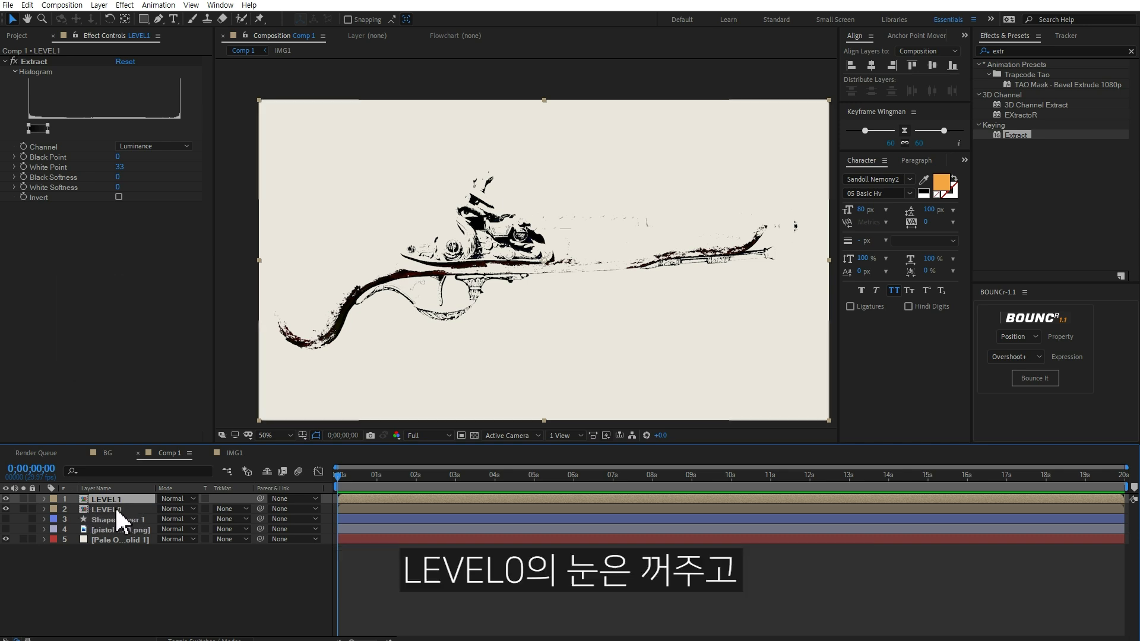
pyautogui.click(6, 509)
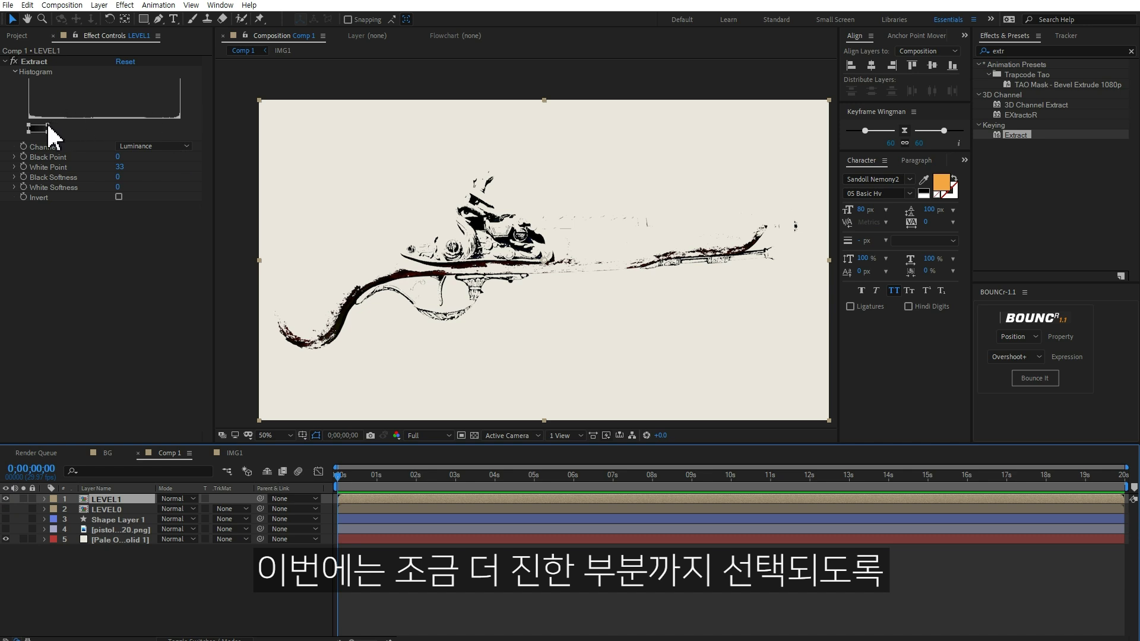
# Step: Set LEVEL1's Extract White Point to 80 and White Softness to 29, then duplicate it as LEVEL2
pyautogui.moveTo(49, 132); pyautogui.dragTo(65, 133)
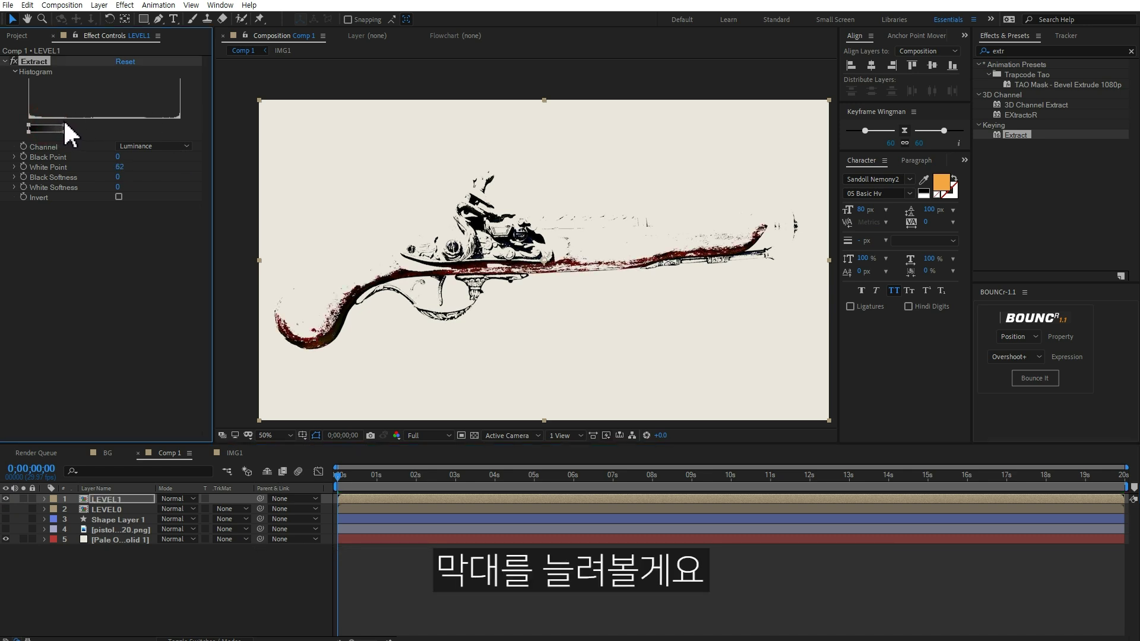
pyautogui.moveTo(64, 132); pyautogui.dragTo(76, 132)
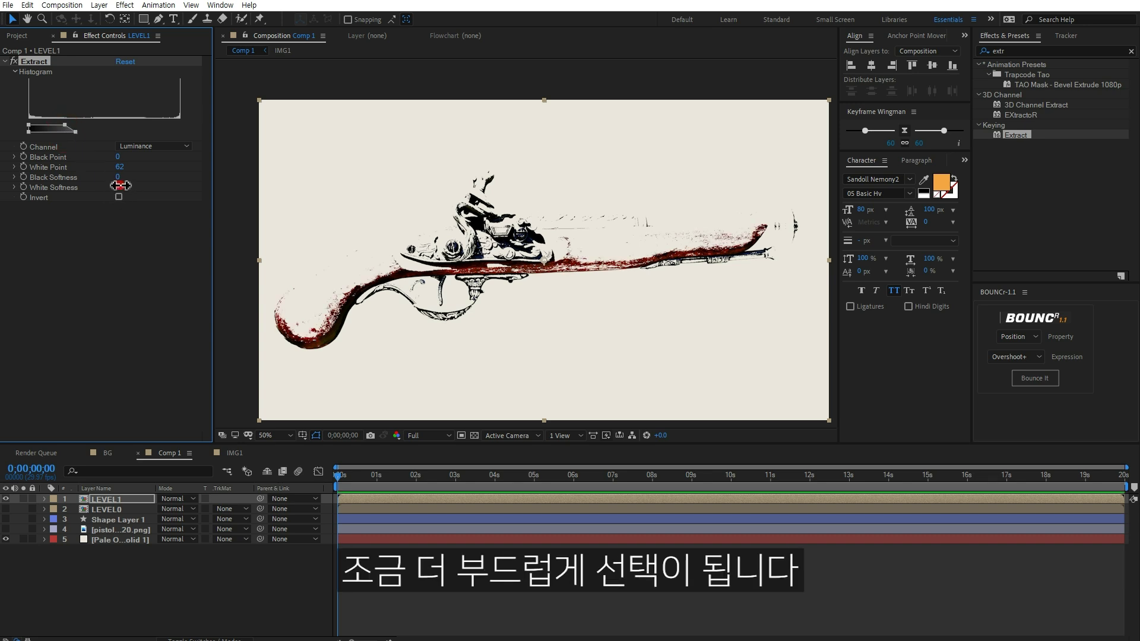
pyautogui.moveTo(120, 185); pyautogui.dragTo(126, 184)
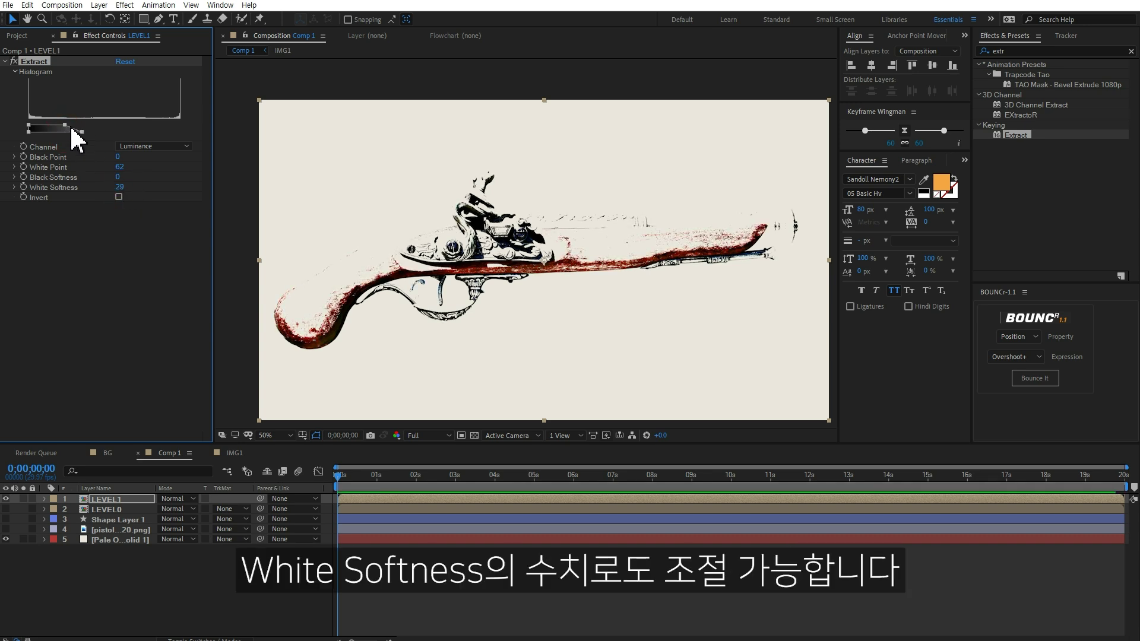
pyautogui.moveTo(64, 124); pyautogui.dragTo(77, 125)
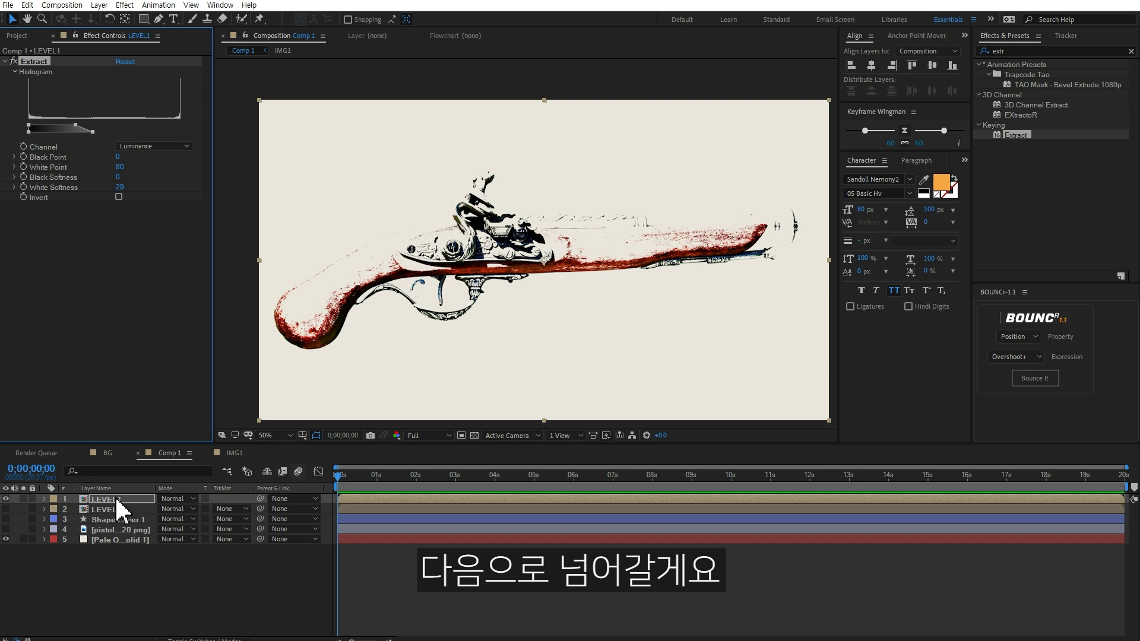
pyautogui.hotkey('ctrl', 'd')
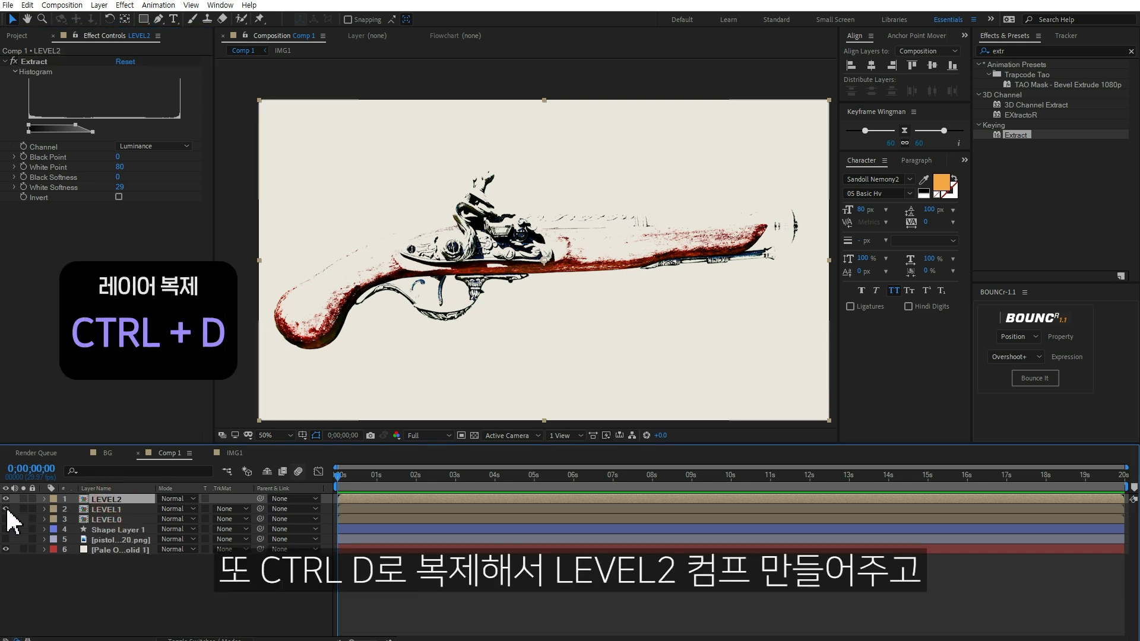
# Step: Hide LEVEL1 and set LEVEL2's extract range to 59–155 luminance with softened dark edges
pyautogui.click(5, 509)
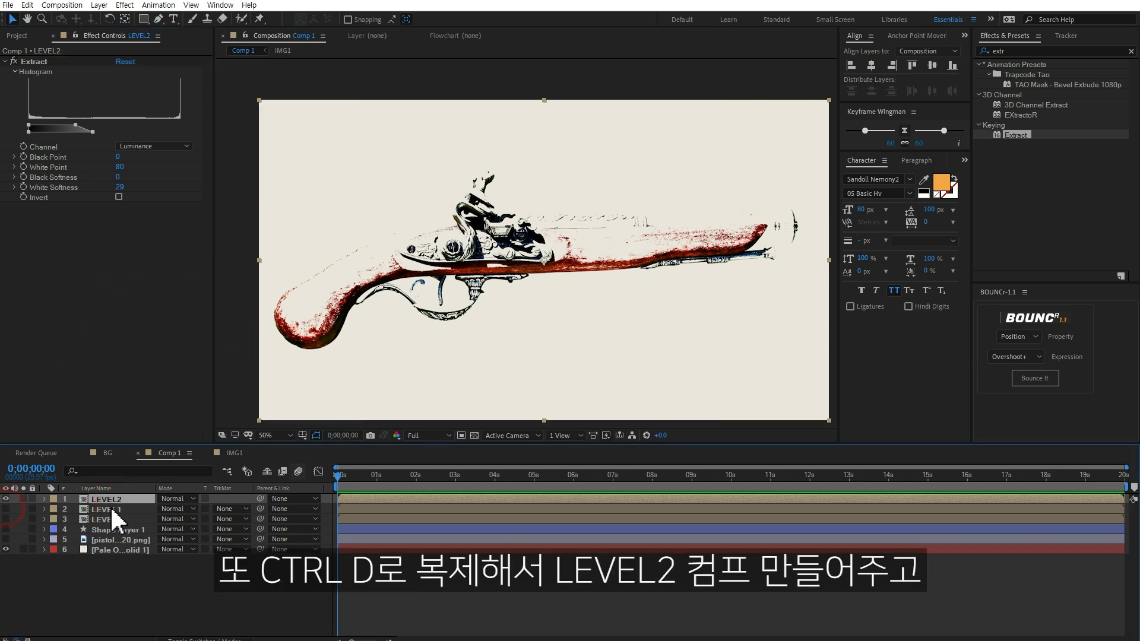
pyautogui.moveTo(77, 125); pyautogui.dragTo(129, 129)
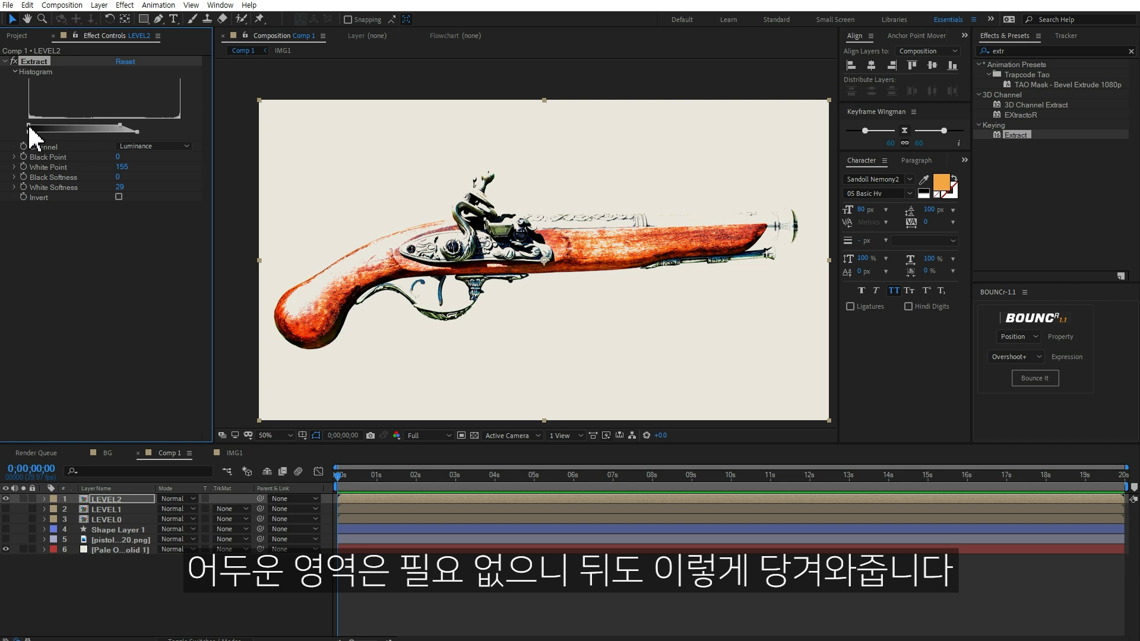
pyautogui.moveTo(28, 125); pyautogui.dragTo(63, 126)
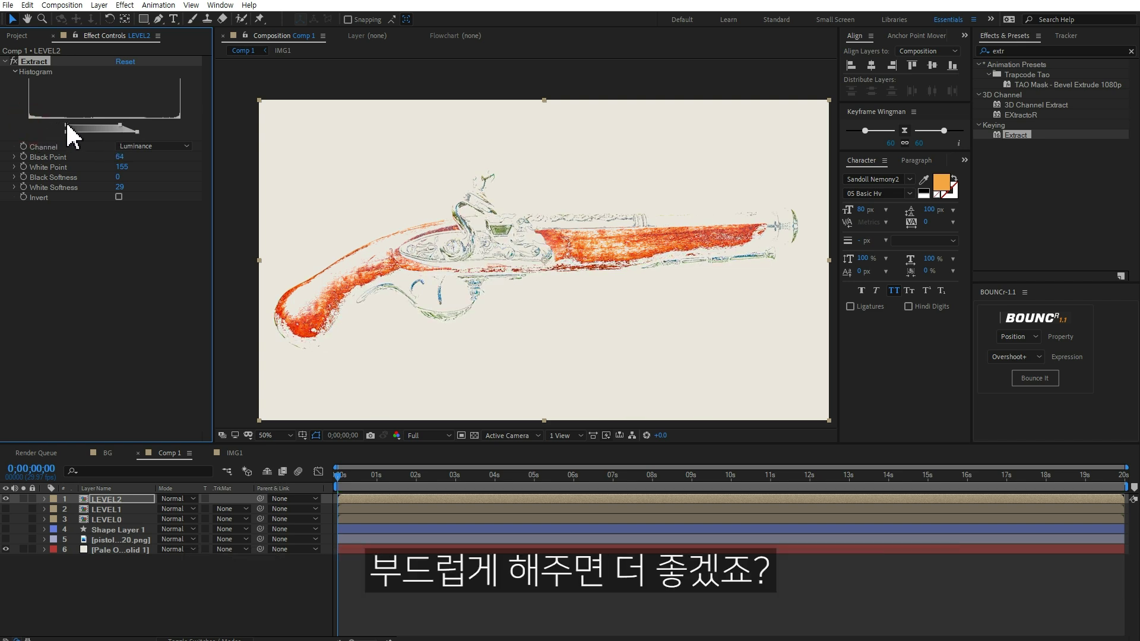
pyautogui.moveTo(63, 132)
pyautogui.mouseDown()
pyautogui.moveTo(49, 131)
pyautogui.moveTo(64, 126)
pyautogui.mouseUp()
pyautogui.click(118, 499)
# Step: Duplicate LEVEL2 into LEVEL3, keeping only the brightest 201–232 highlights
pyautogui.hotkey('ctrl', 'd')
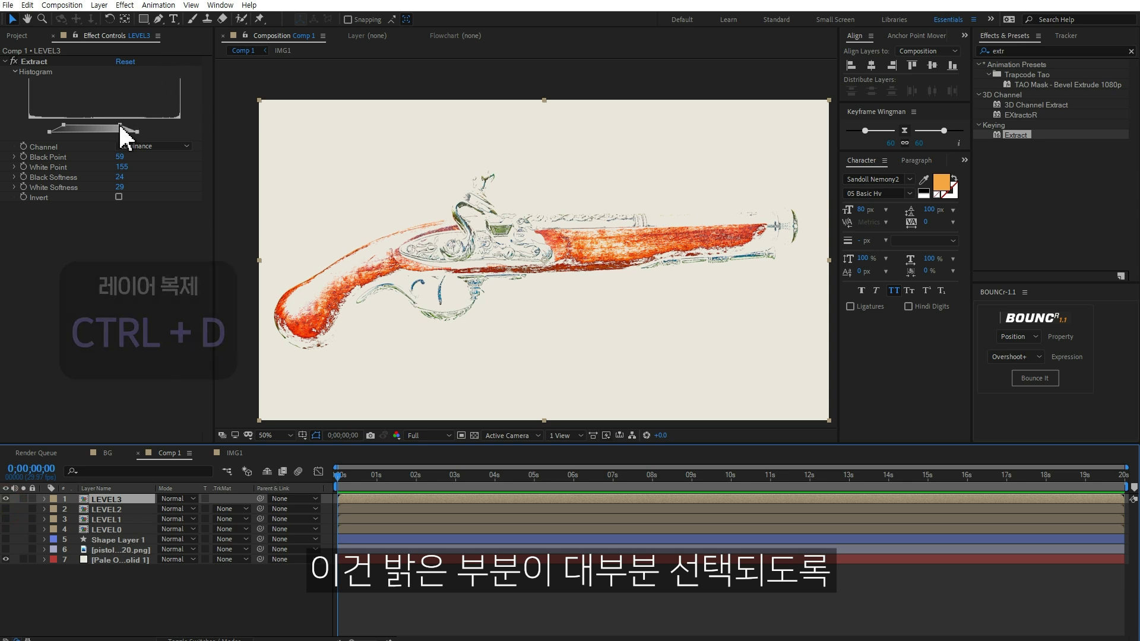
pyautogui.moveTo(121, 126); pyautogui.dragTo(177, 125)
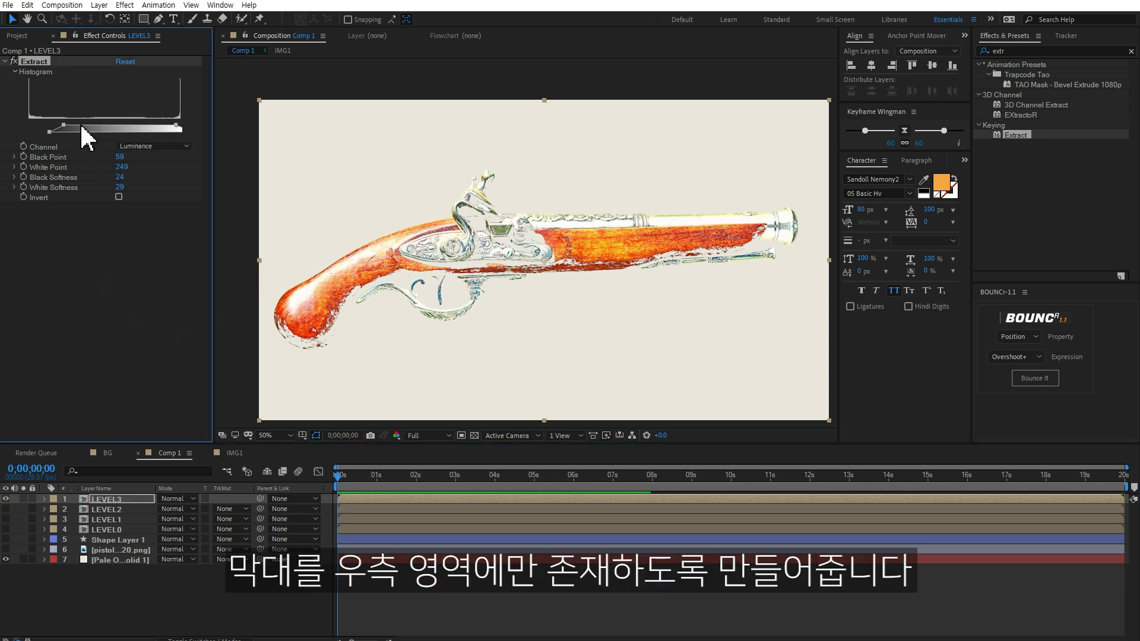
pyautogui.moveTo(74, 127); pyautogui.dragTo(141, 127)
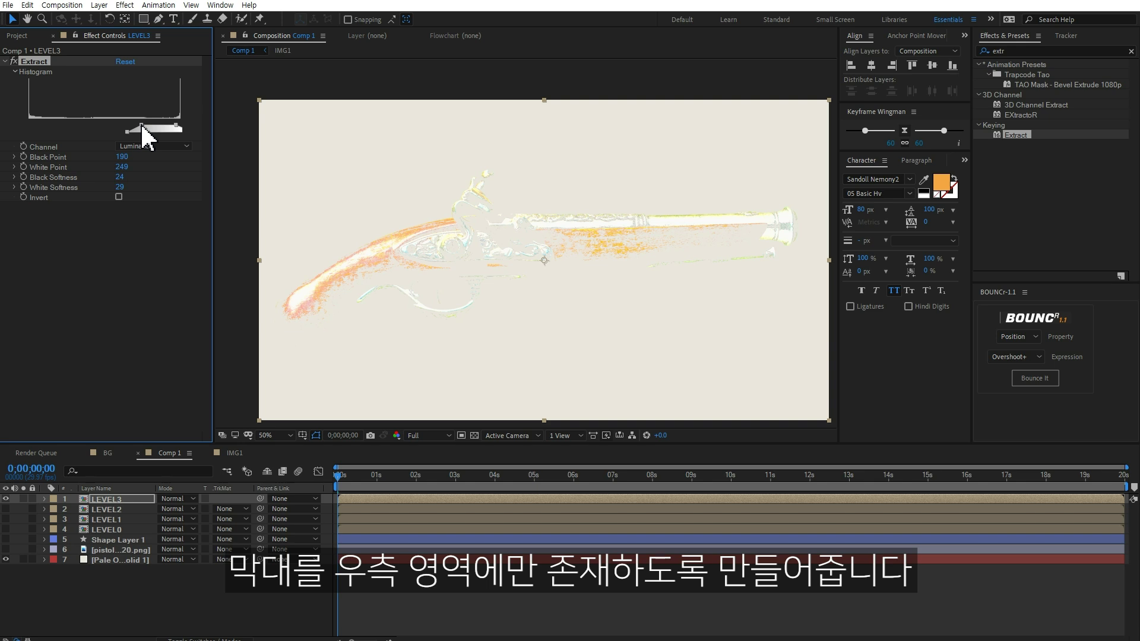
pyautogui.moveTo(177, 127); pyautogui.dragTo(166, 127)
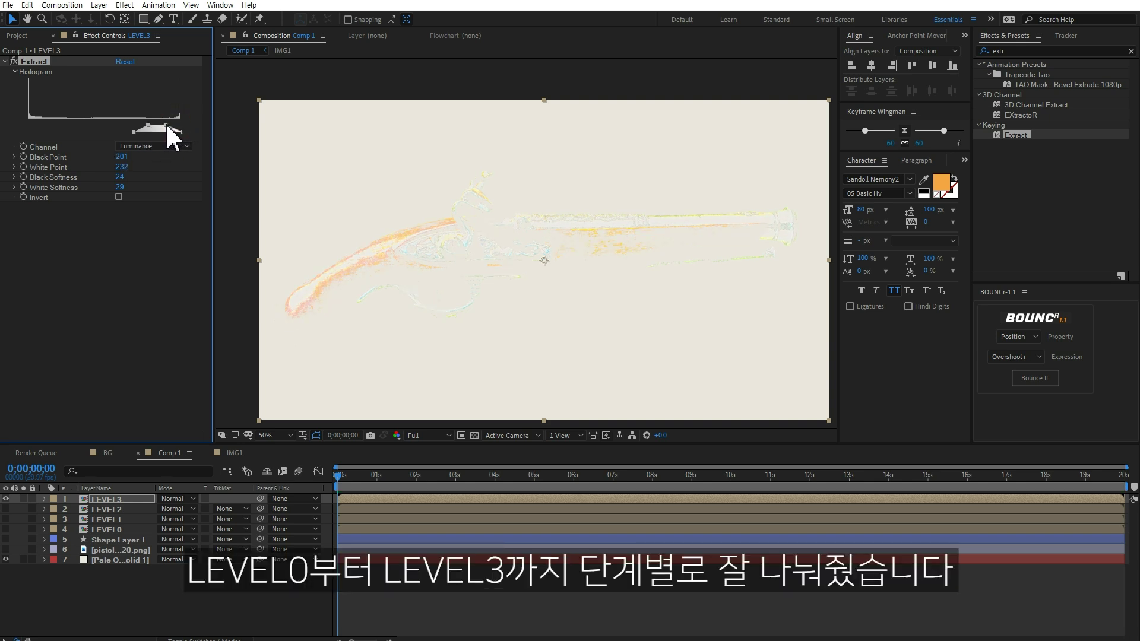
pyautogui.click(205, 594)
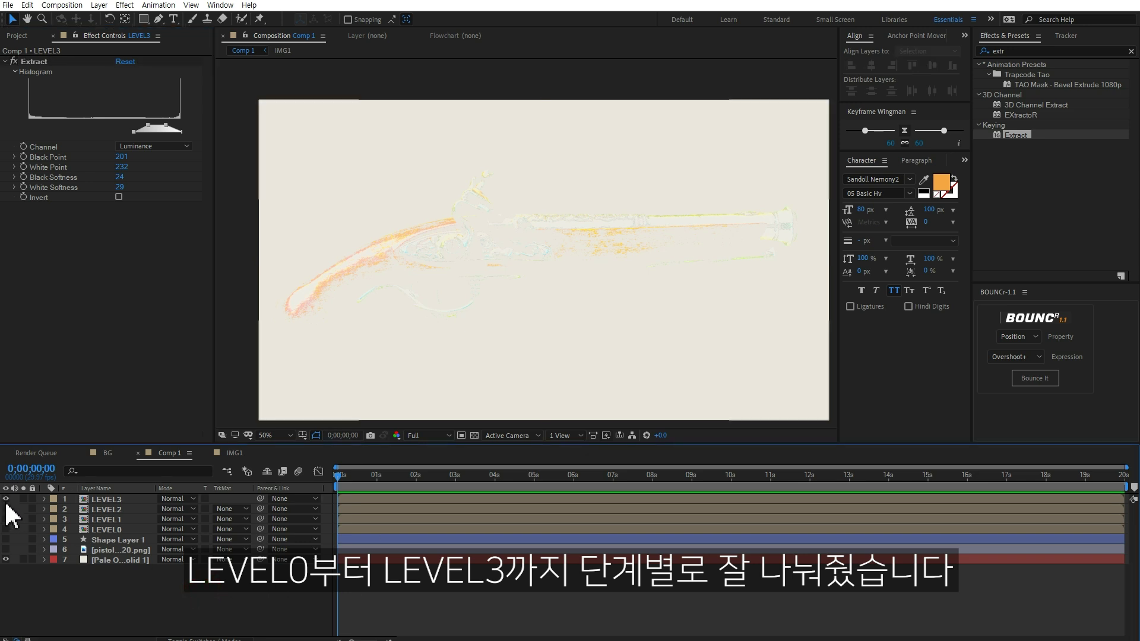
# Step: Hide LEVEL3, show Shape Layer 1, move it just above LEVEL0, and unhide LEVEL0
pyautogui.click(5, 499)
pyautogui.click(113, 540)
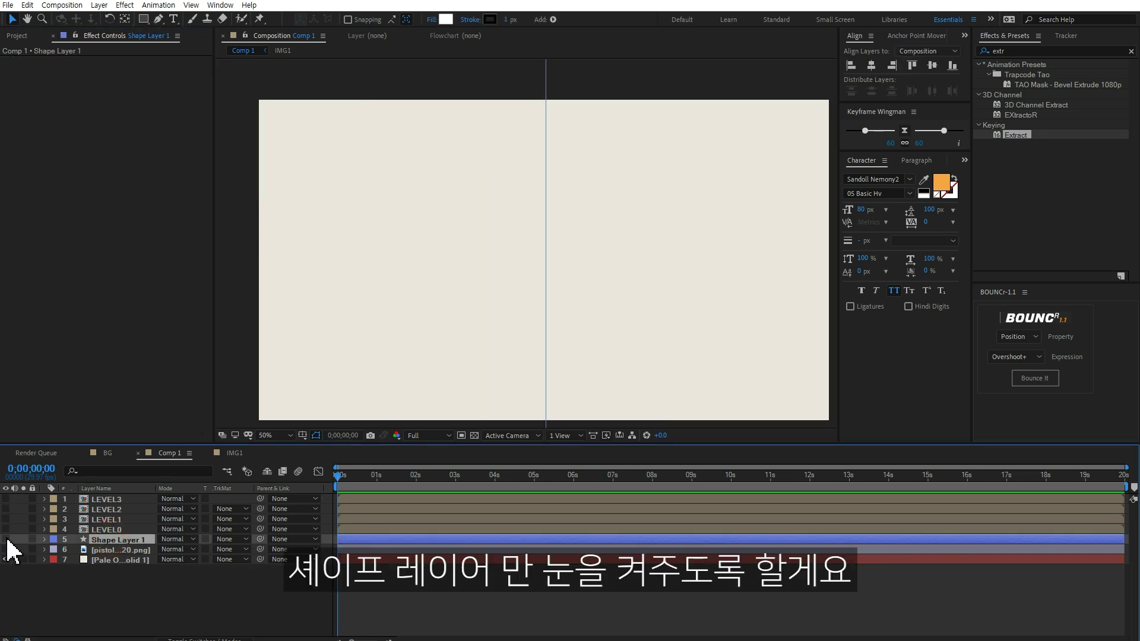
pyautogui.click(6, 539)
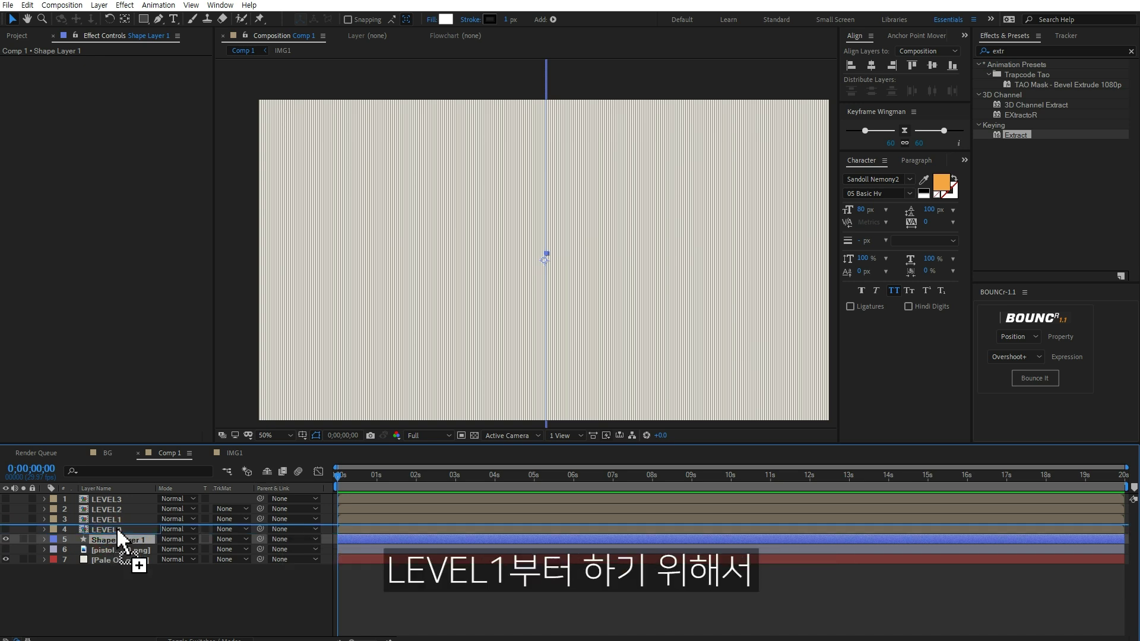
pyautogui.moveTo(113, 541); pyautogui.dragTo(121, 532)
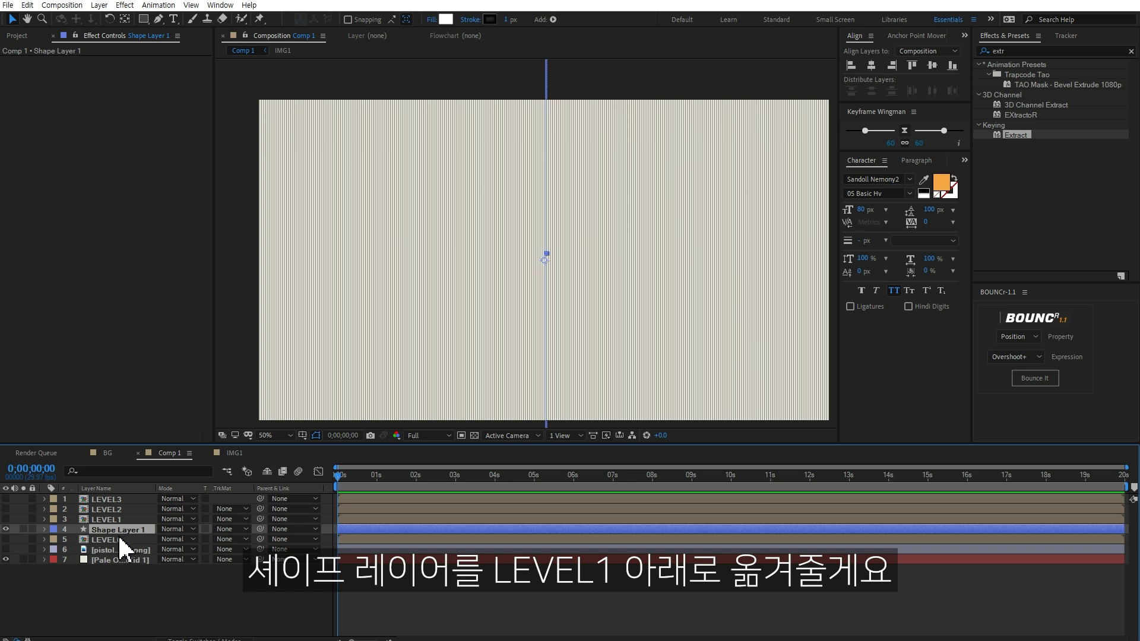
pyautogui.click(120, 538)
pyautogui.click(6, 539)
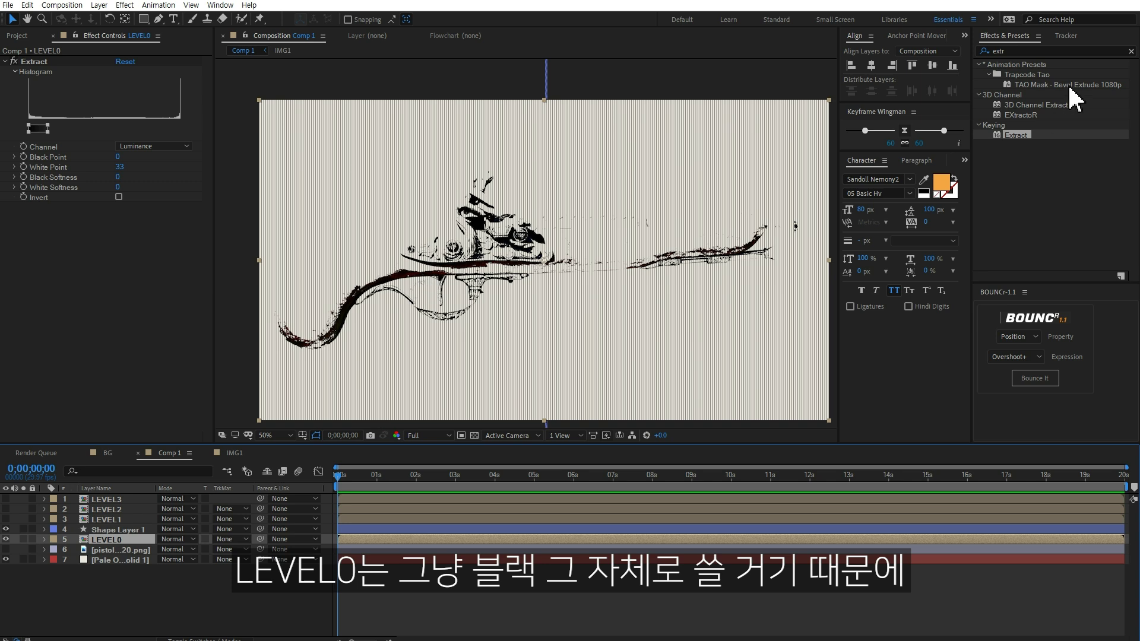
# Step: Apply a Fill effect to LEVEL0 and set its colour to black (000000)
pyautogui.doubleClick(1048, 51)
pyautogui.write('fill')
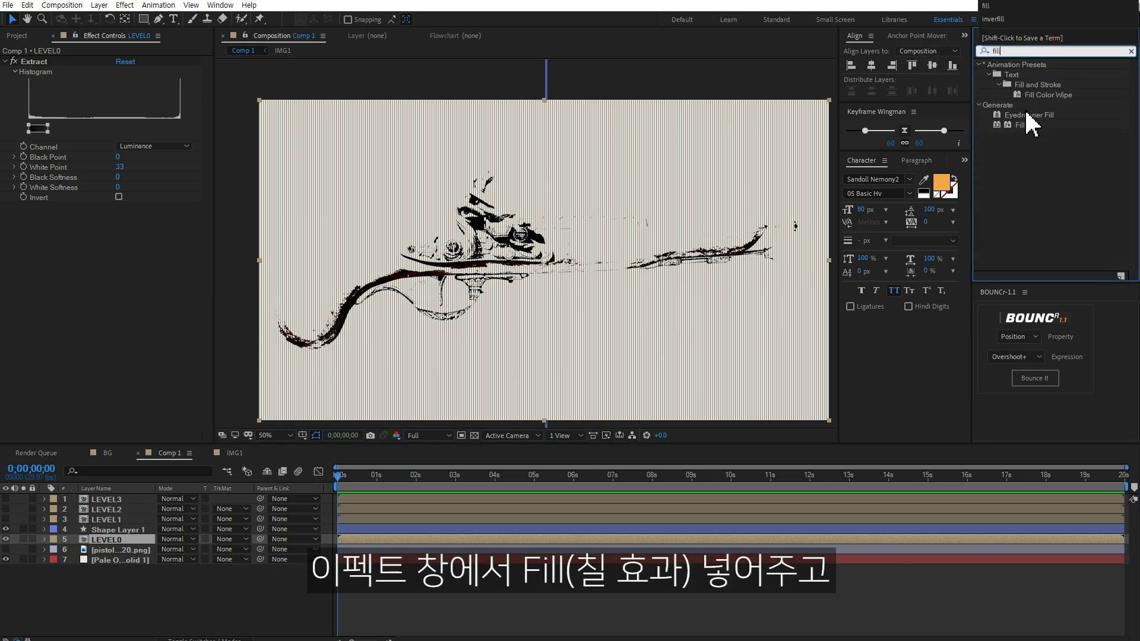
pyautogui.doubleClick(1019, 125)
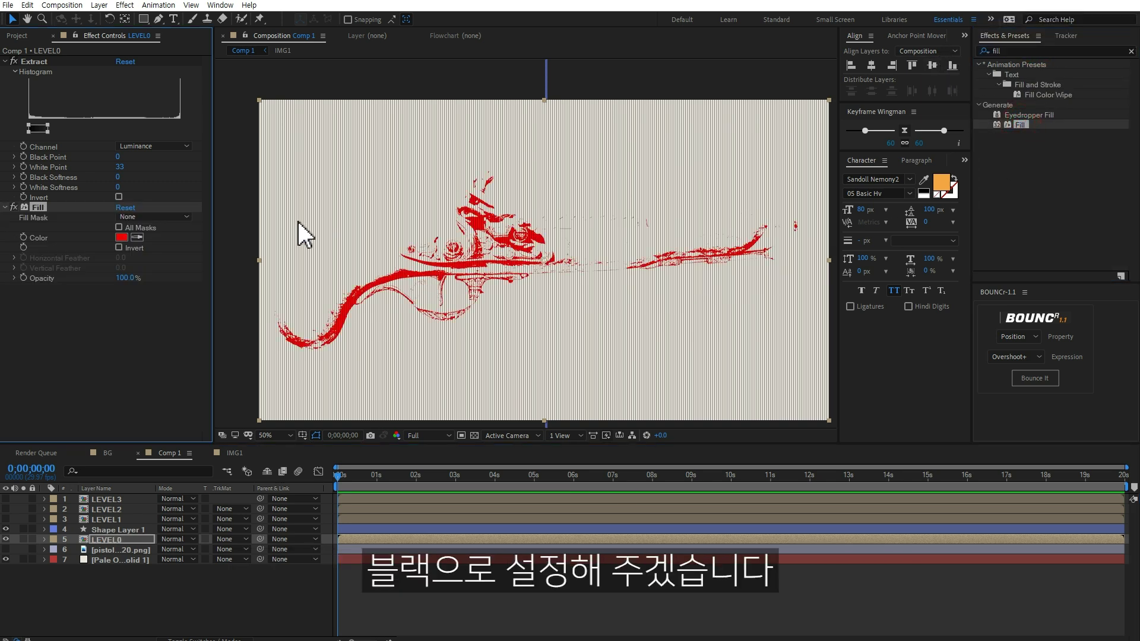
pyautogui.click(121, 237)
pyautogui.click(612, 377)
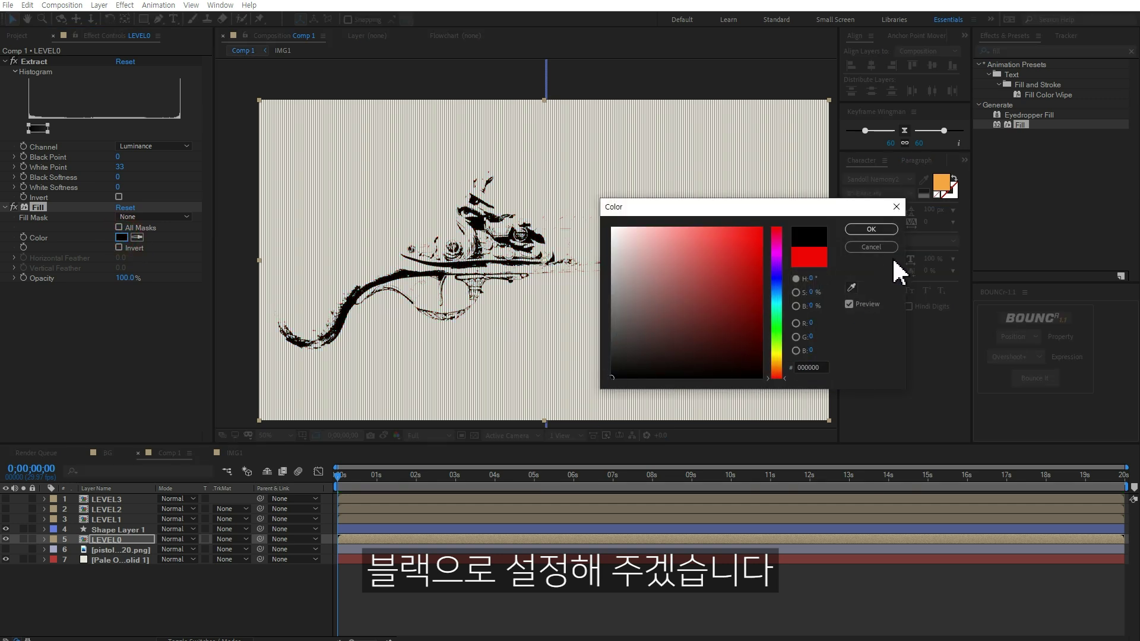
pyautogui.click(870, 229)
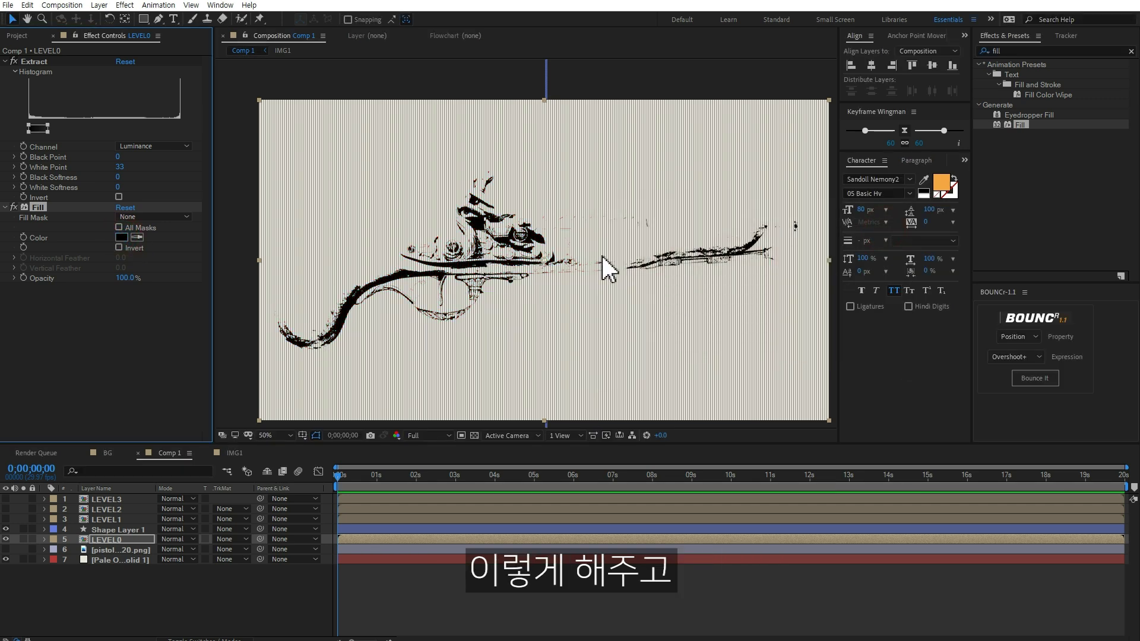
# Step: Set Shape Layer 1's Track Matte to Alpha Matte LEVEL1
pyautogui.click(127, 529)
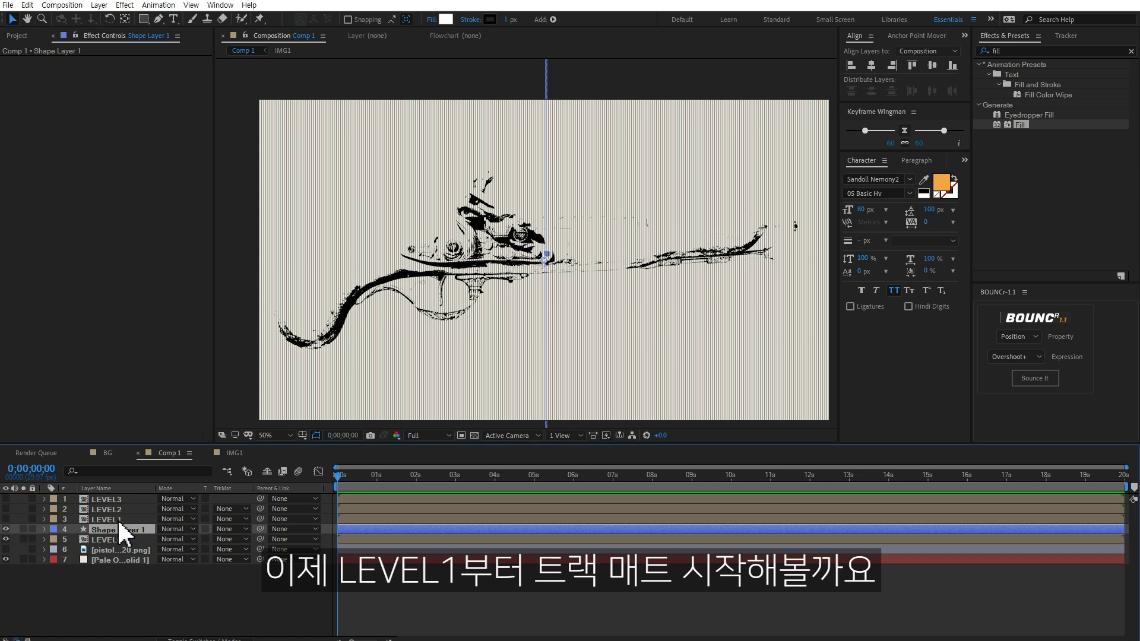
pyautogui.click(227, 529)
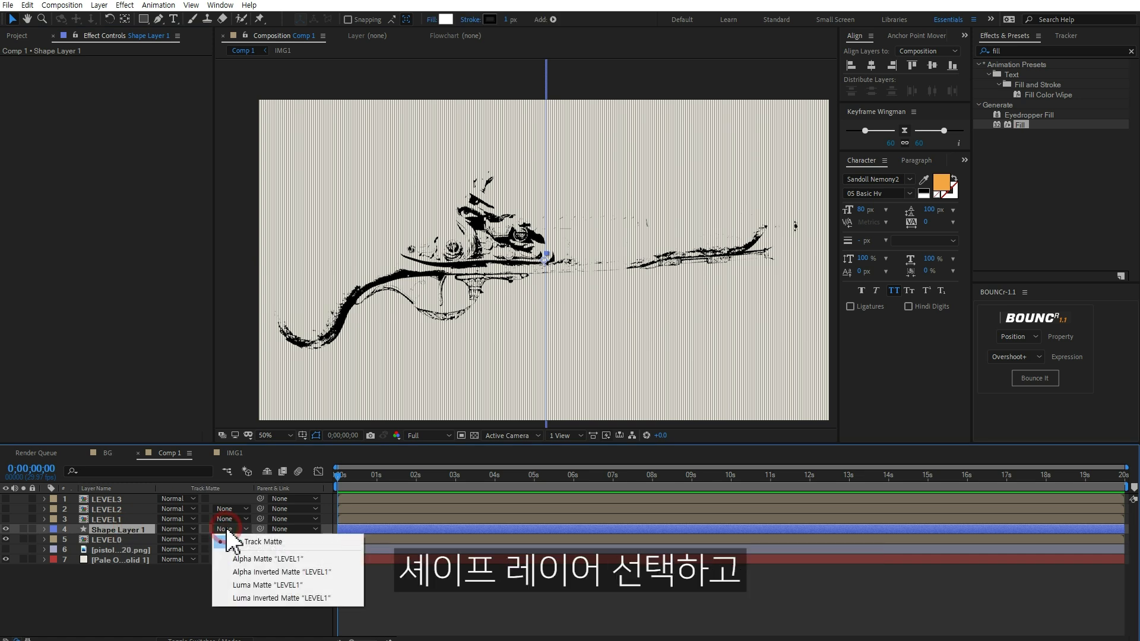
pyautogui.click(248, 560)
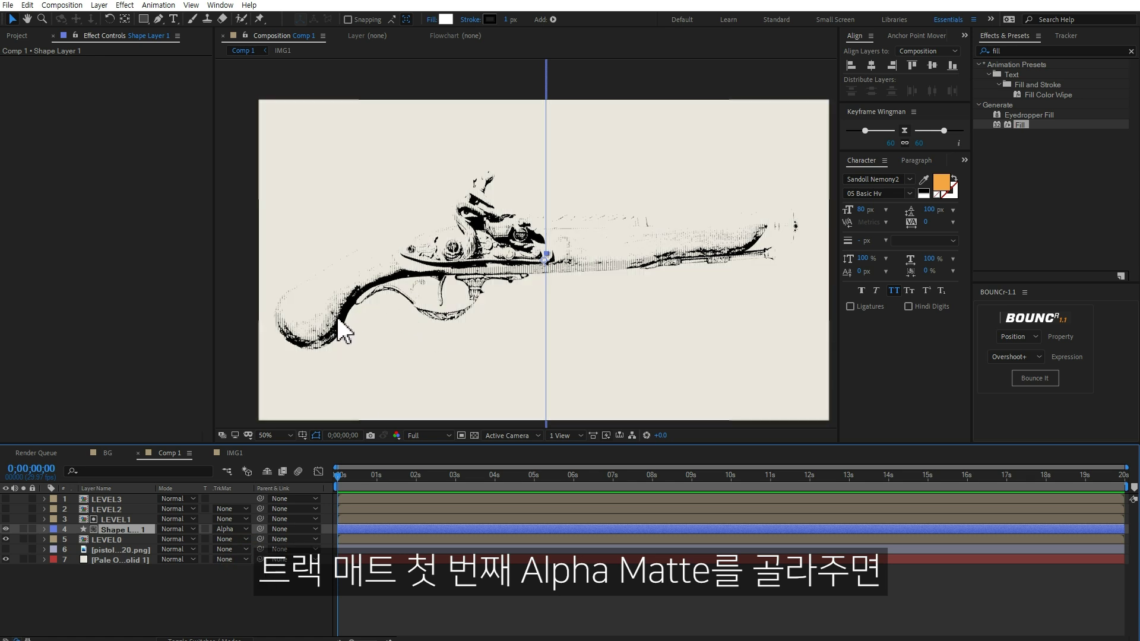
pyautogui.click(109, 518)
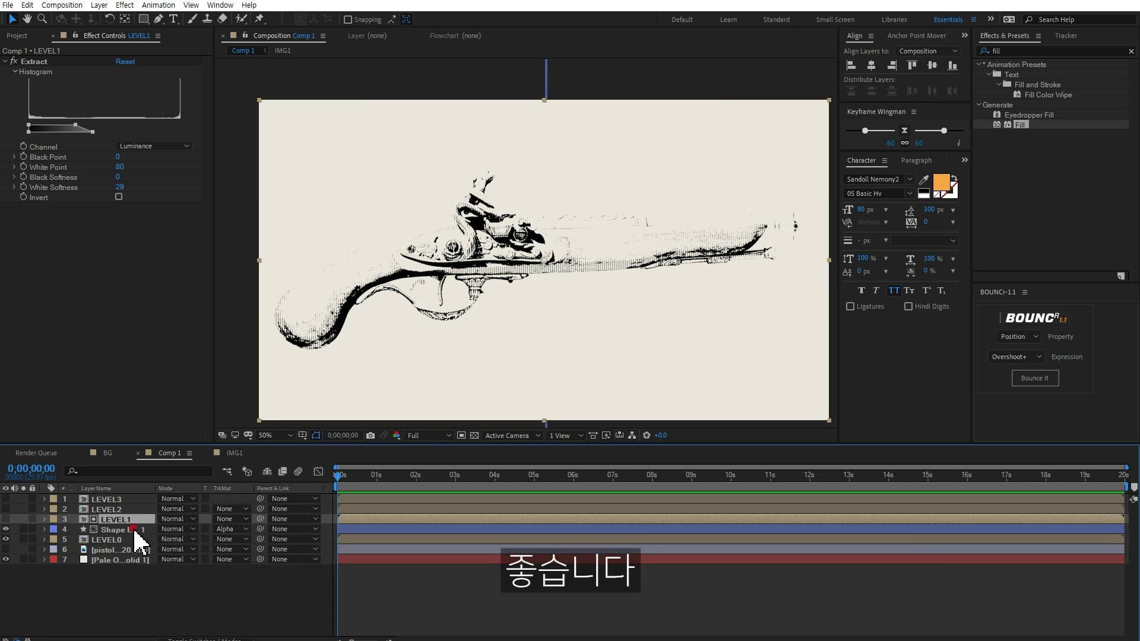
# Step: Duplicate Shape Layer 1 twice, giving stripe copies matted to LEVEL2 and LEVEL3
pyautogui.click(132, 530)
pyautogui.hotkey('ctrl', 'd')
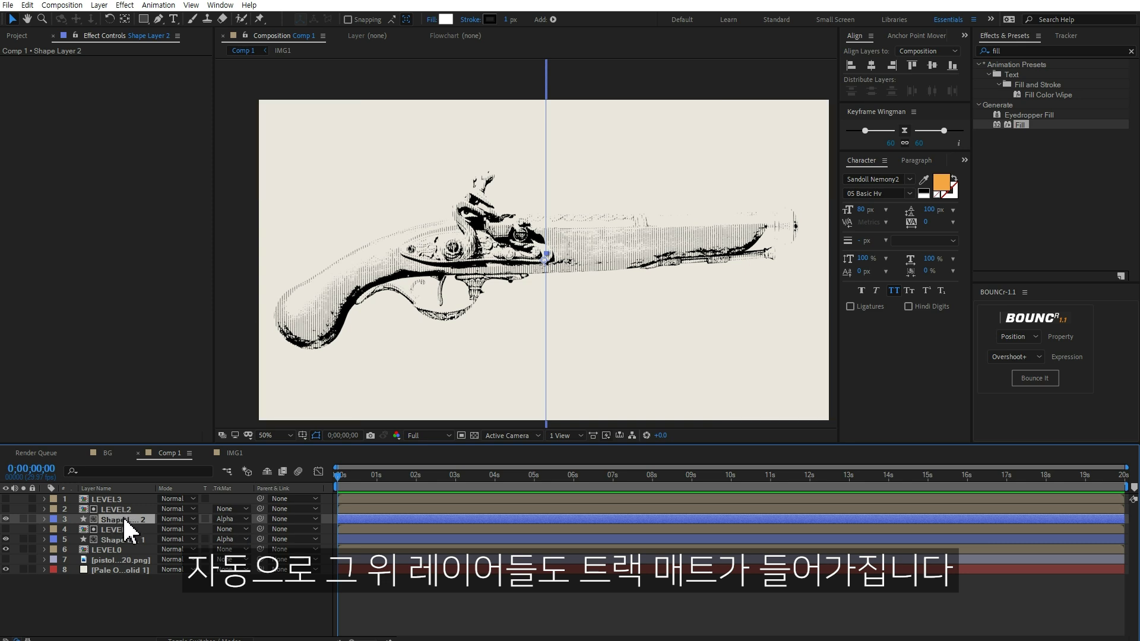
pyautogui.hotkey('ctrl', 'd')
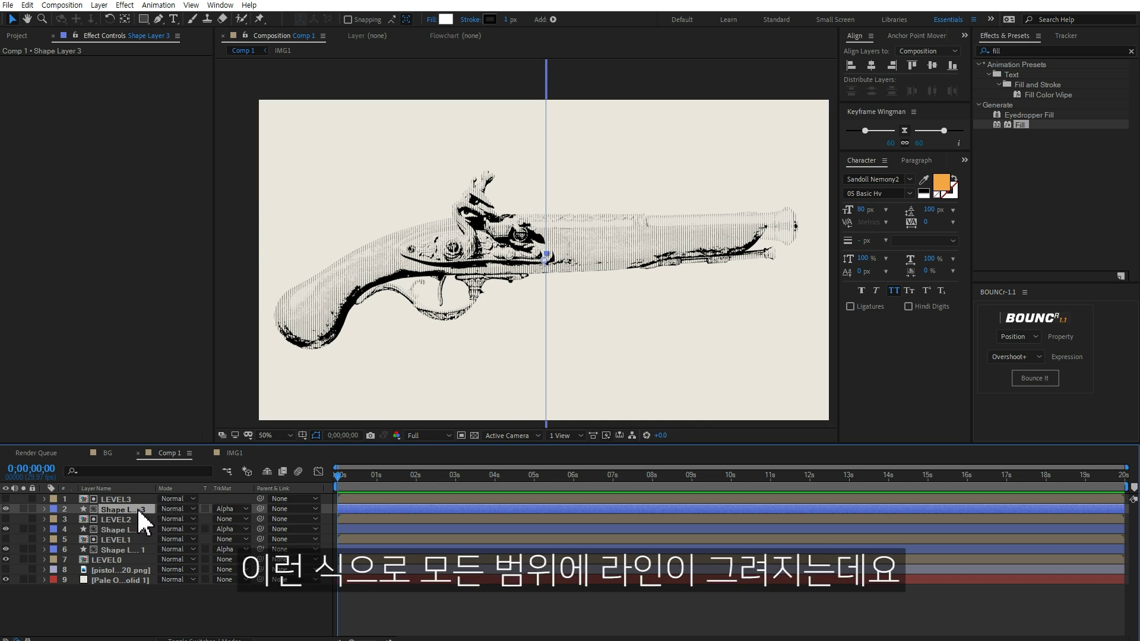
pyautogui.moveTo(131, 511); pyautogui.dragTo(522, 37)
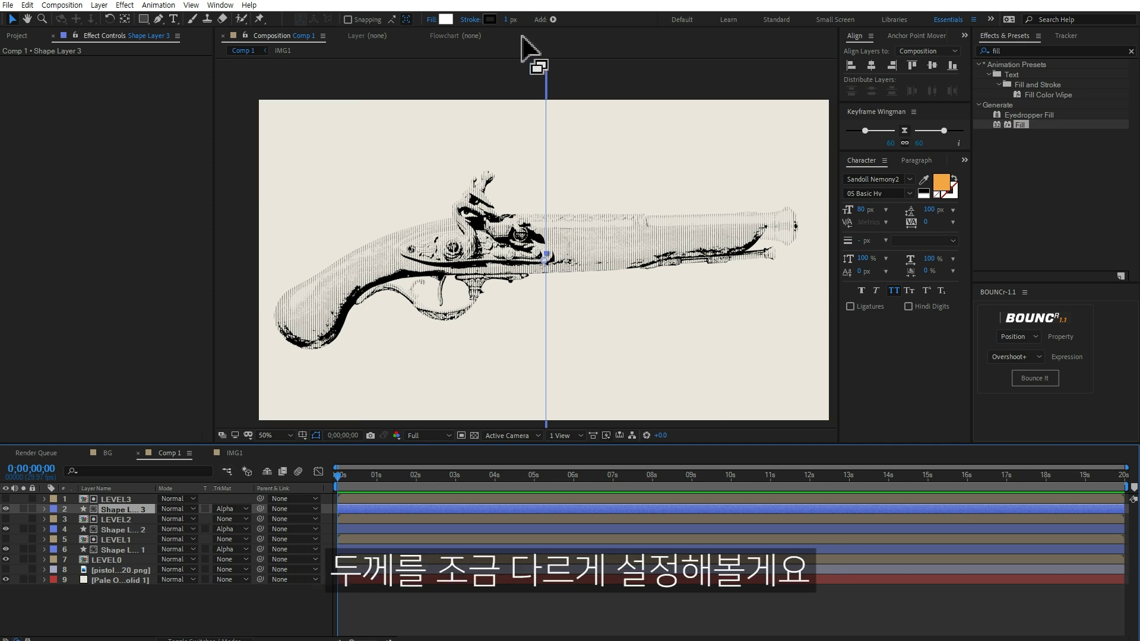
# Step: Set the stroke width to 0.5 px on Shape Layer 3 and 1.5 px on Shape Layer 2
pyautogui.click(509, 19)
pyautogui.write('0.5')
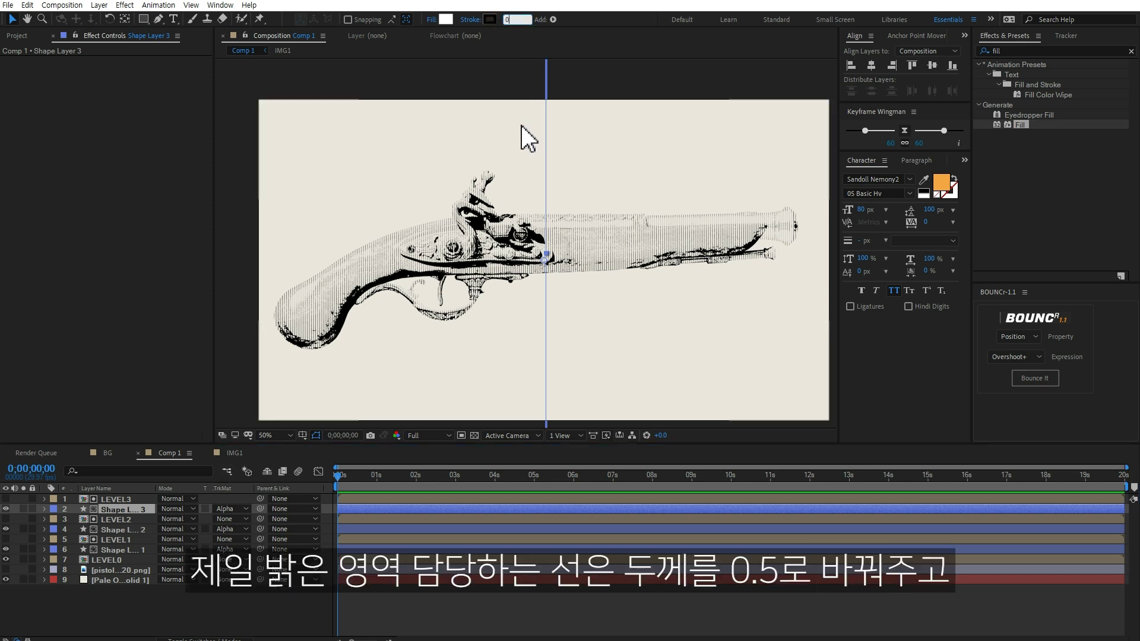
pyautogui.press('Return')
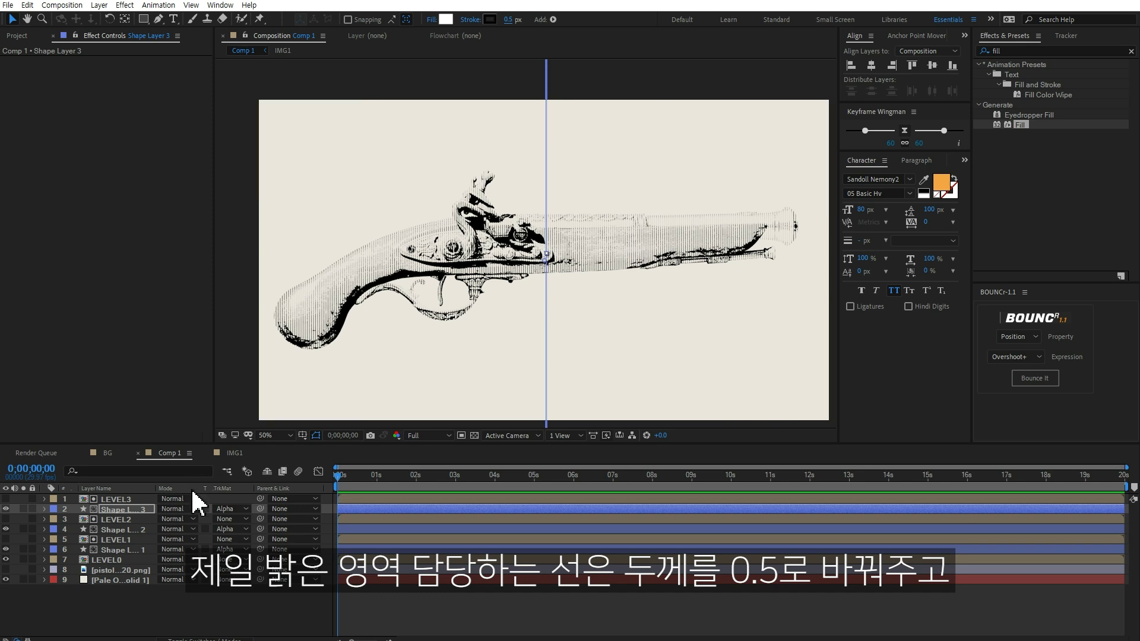
pyautogui.click(124, 528)
pyautogui.click(509, 19)
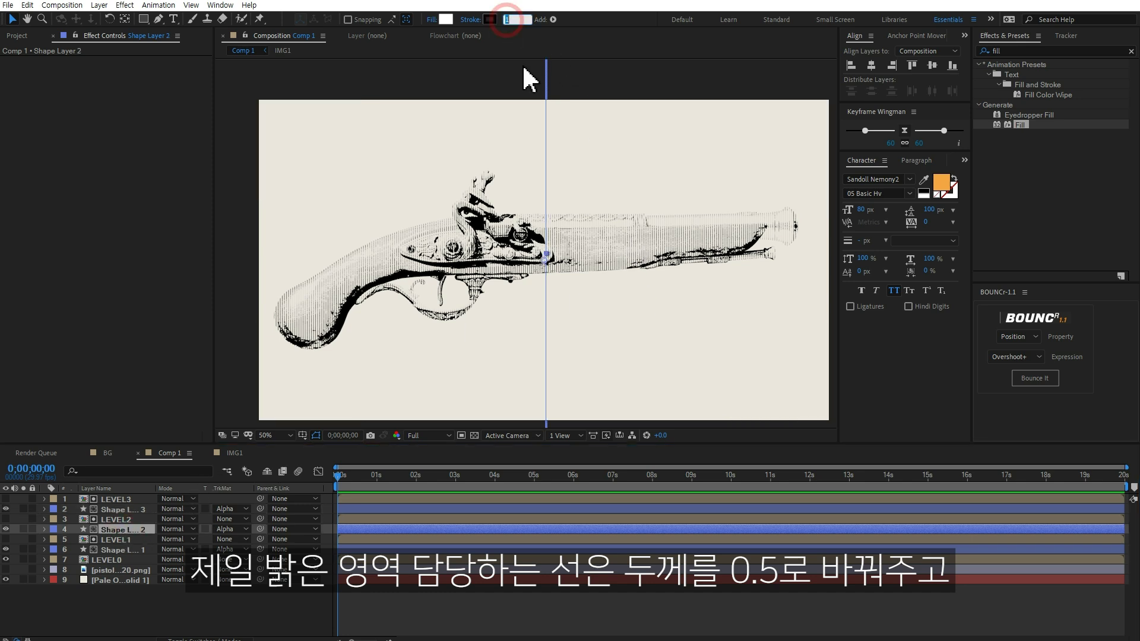
pyautogui.write('1.5')
pyautogui.press('Return')
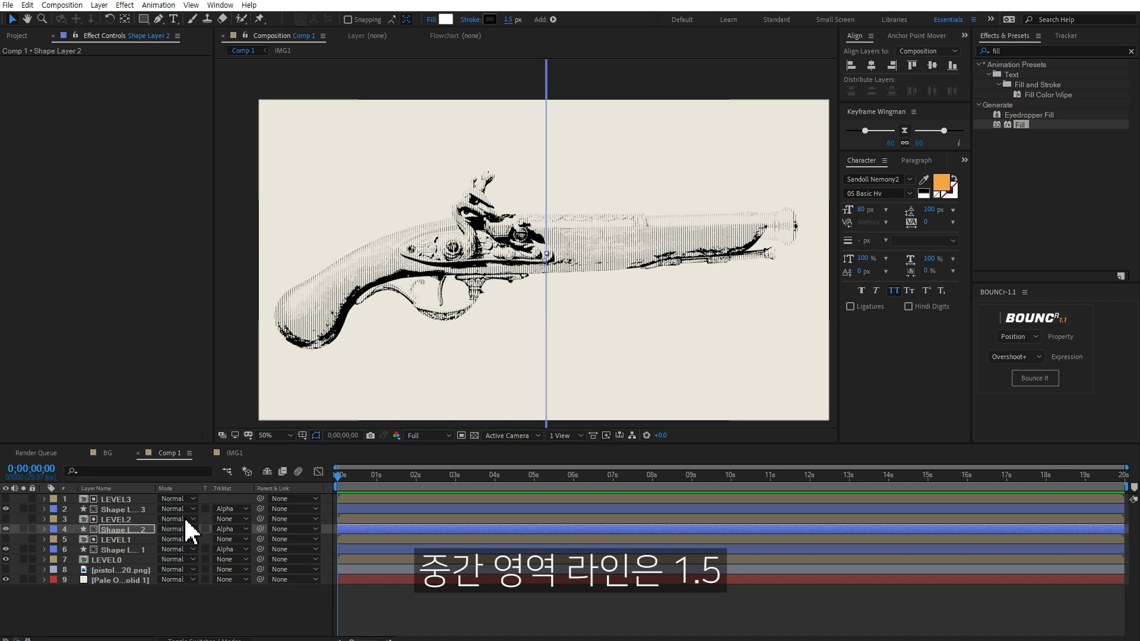
# Step: Thicken Shape Layer 1's stroke to 3 px, then select all three line layers
pyautogui.click(132, 550)
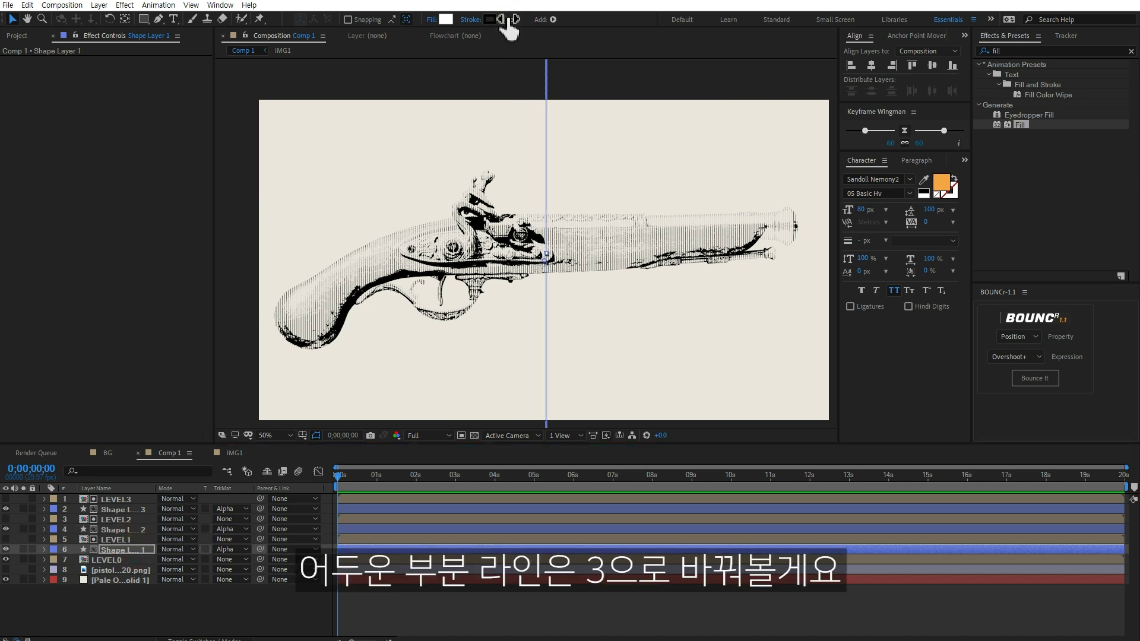
pyautogui.moveTo(508, 19); pyautogui.dragTo(571, 254)
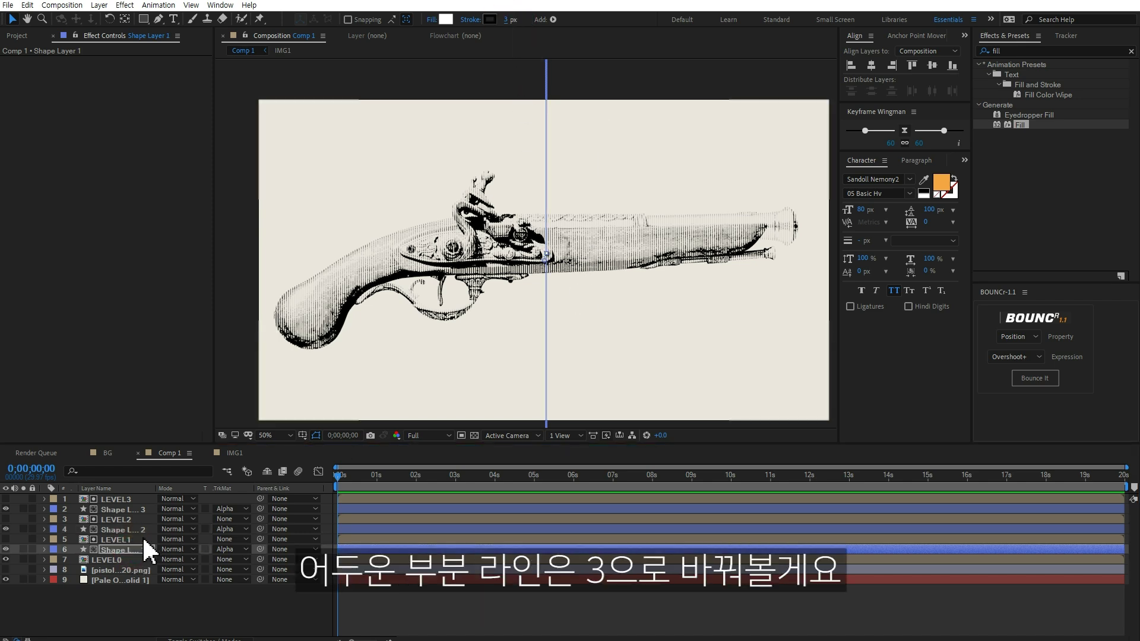
pyautogui.click(143, 509)
pyautogui.keyDown('ctrl'); pyautogui.click(143, 528); pyautogui.keyUp('ctrl')
pyautogui.keyDown('ctrl'); pyautogui.click(143, 549); pyautogui.keyUp('ctrl')
# Step: Rotate all three line layers 45°, then set Shape Layer 2 to -45°
pyautogui.press('r')
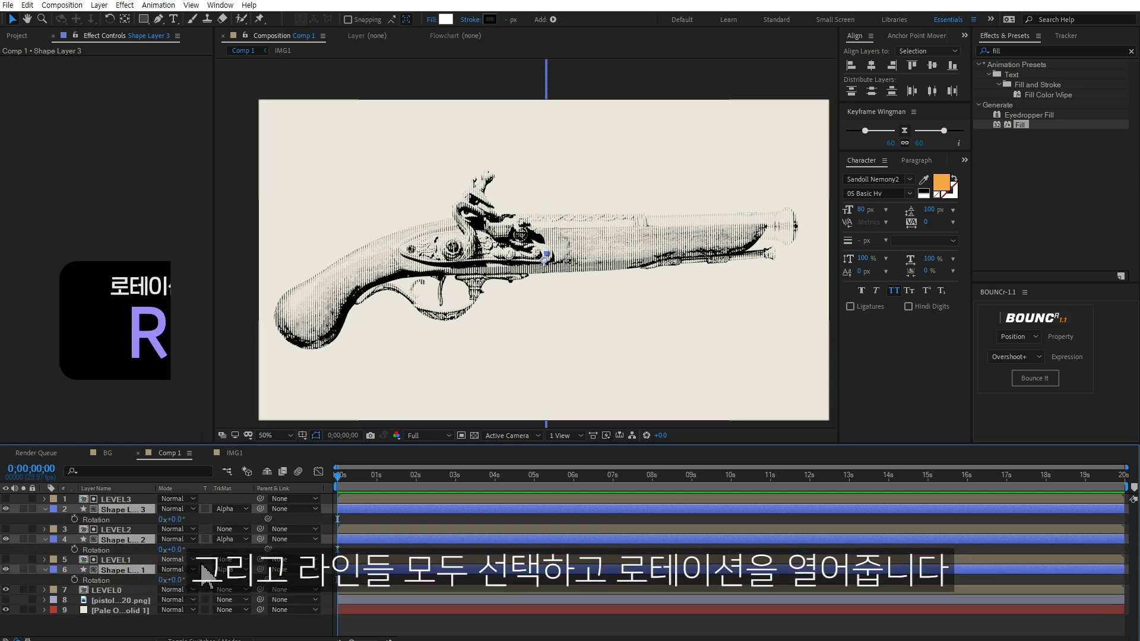
pyautogui.click(177, 519)
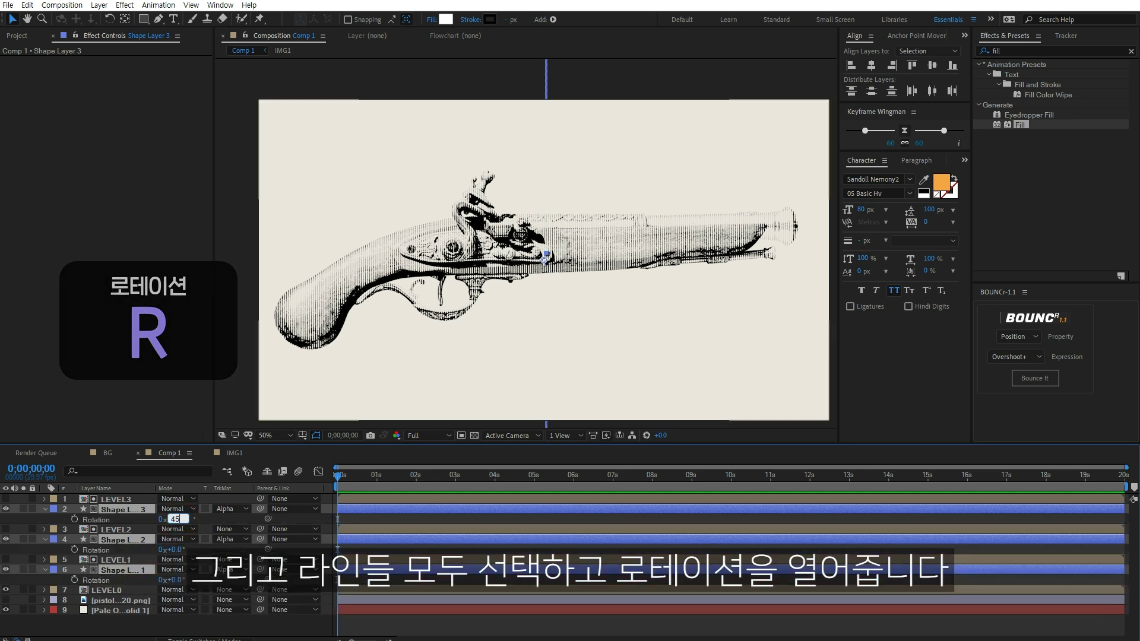
pyautogui.write('45')
pyautogui.press('Return')
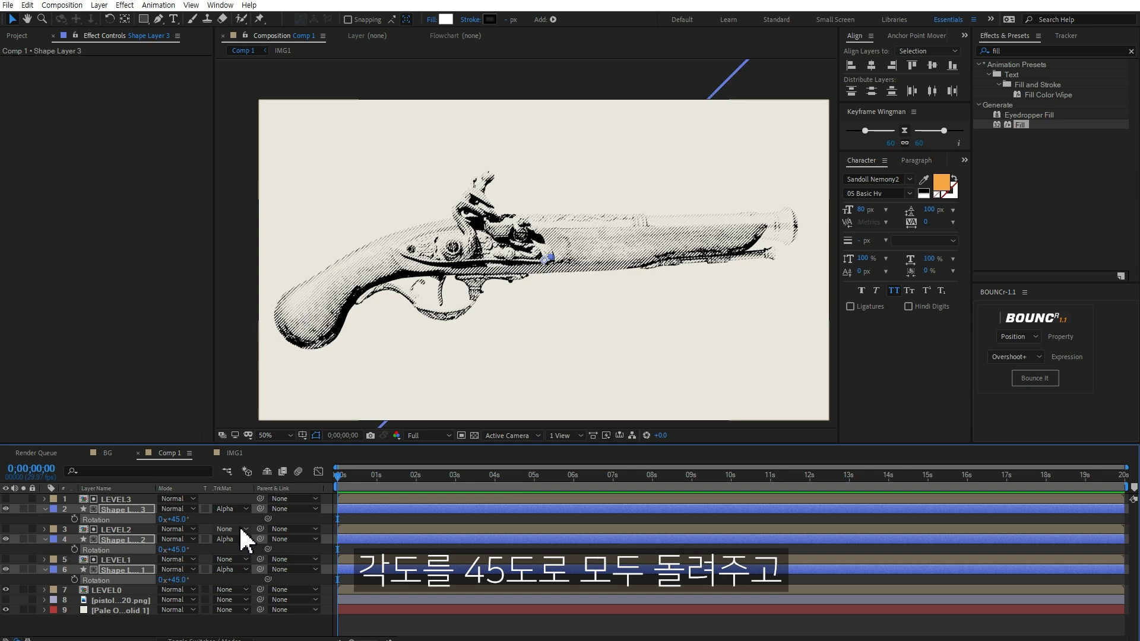
pyautogui.click(176, 550)
pyautogui.press('Return')
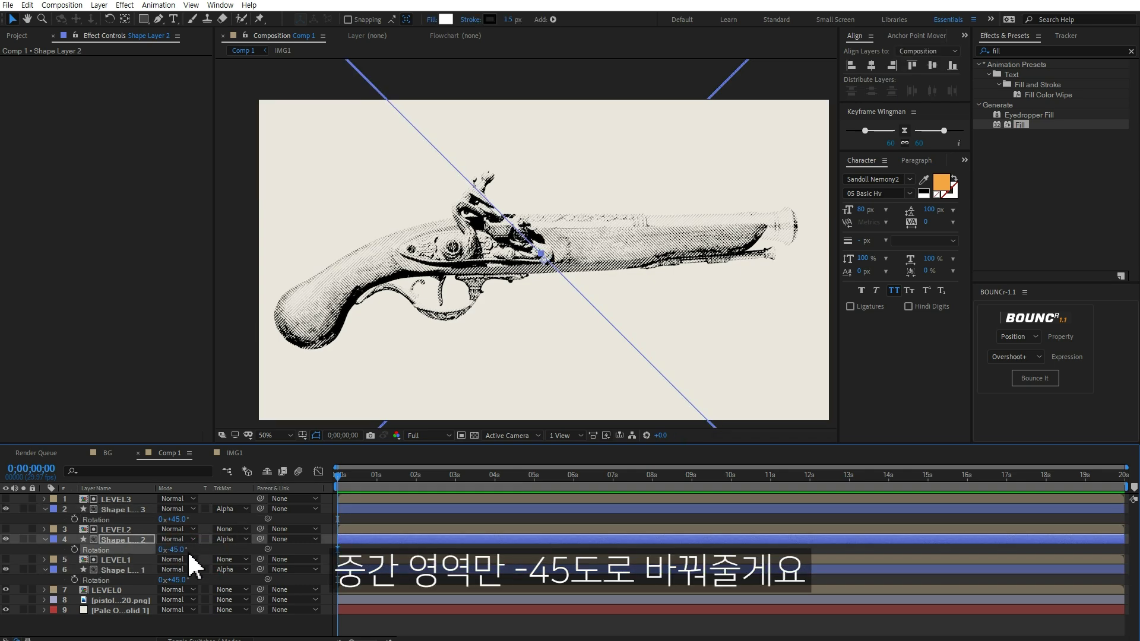
pyautogui.press('F2')
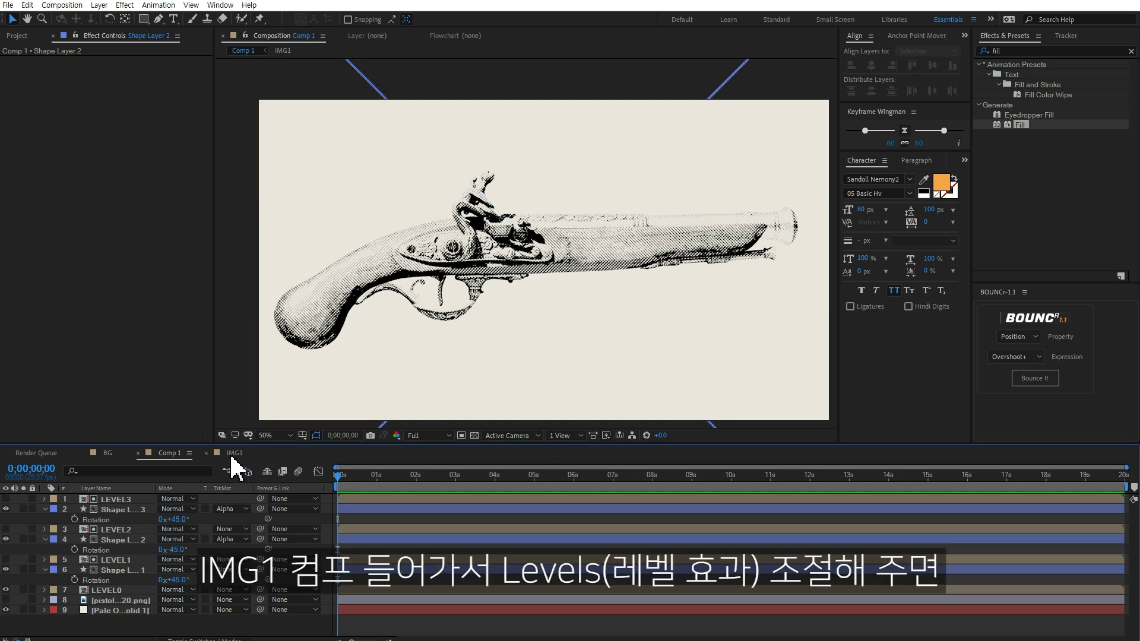
pyautogui.click(233, 456)
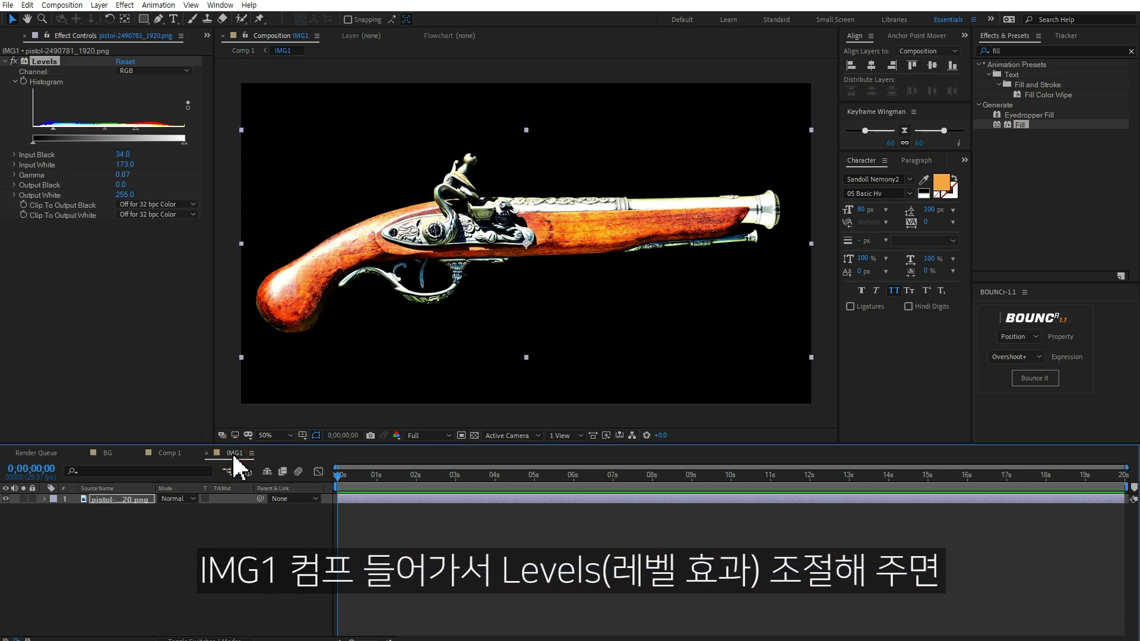
# Step: In IMG1, set Levels Input White to 147 and Gamma to 0.99, checking the result in Comp 1
pyautogui.moveTo(136, 132); pyautogui.dragTo(126, 135)
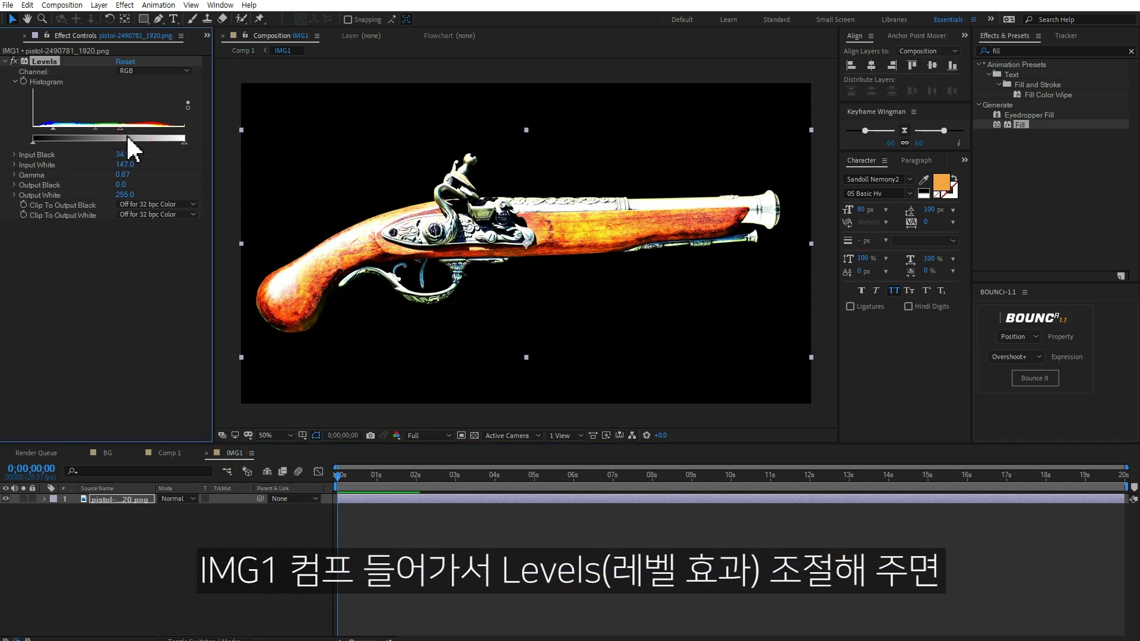
pyautogui.click(170, 454)
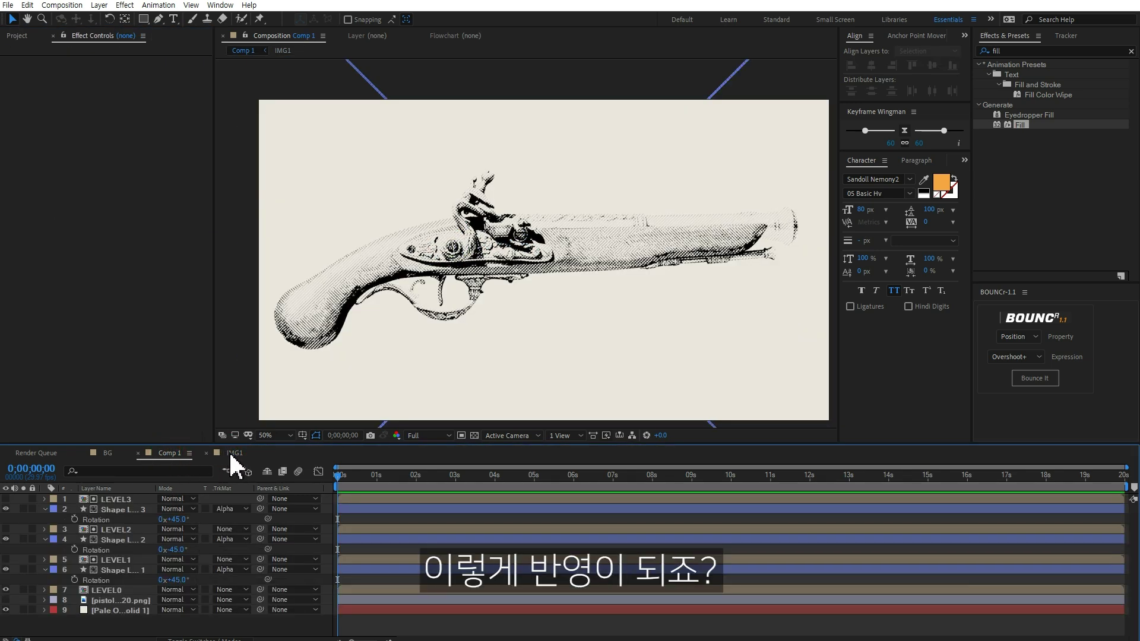
pyautogui.click(232, 455)
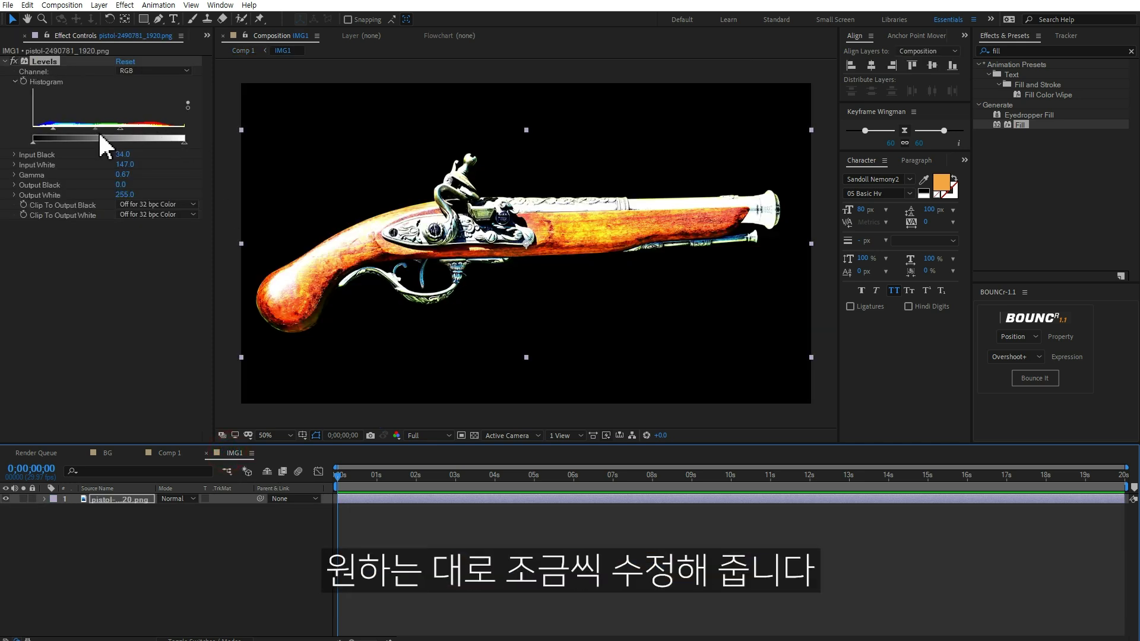
pyautogui.moveTo(101, 131); pyautogui.dragTo(89, 132)
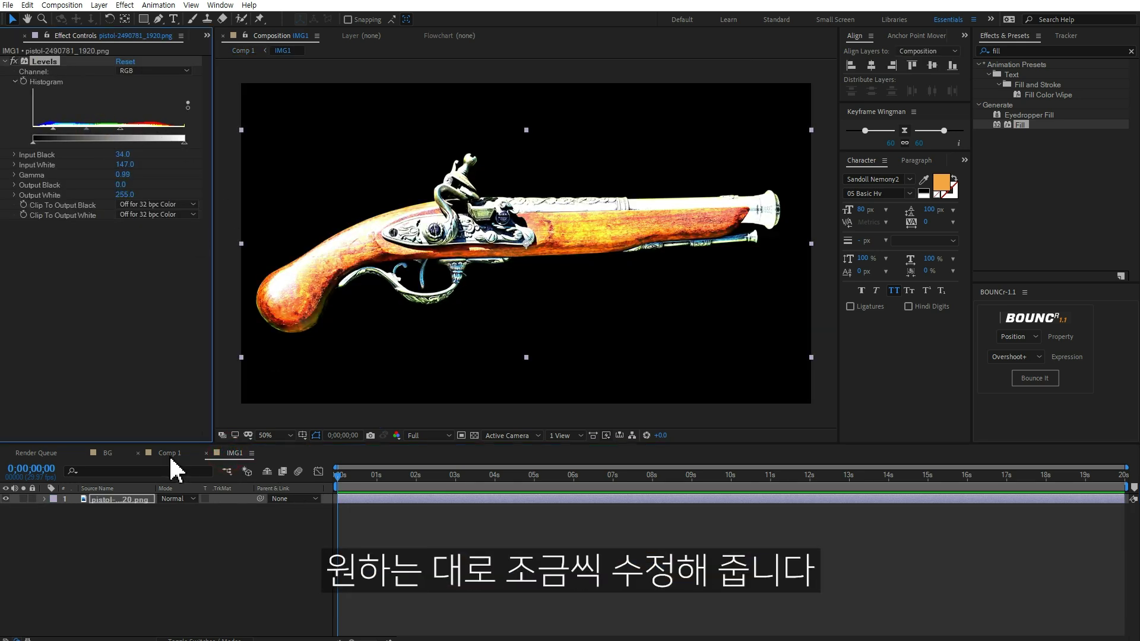
pyautogui.click(172, 457)
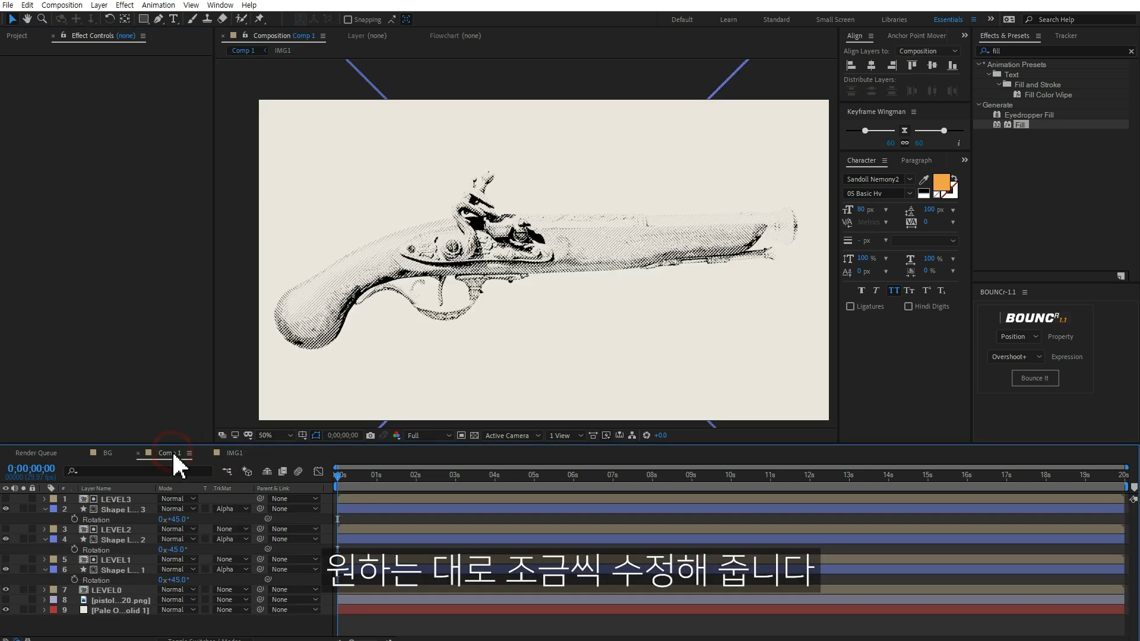
pyautogui.click(128, 600)
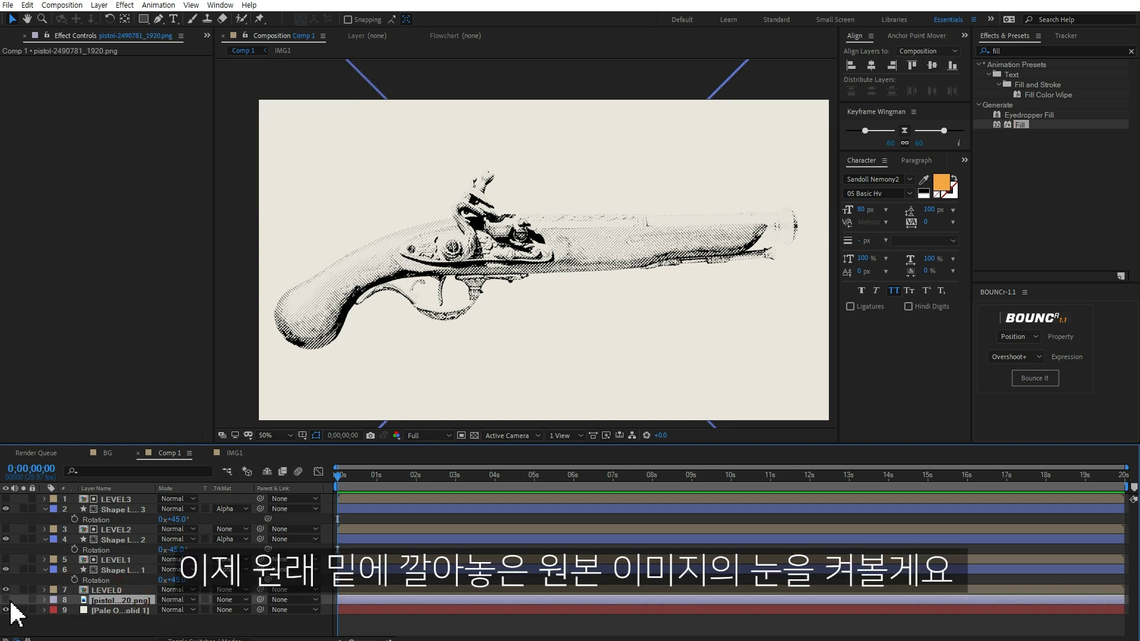
# Step: Make the pistol-2490781_1920.png layer visible beneath the crosshatch lines
pyautogui.click(6, 600)
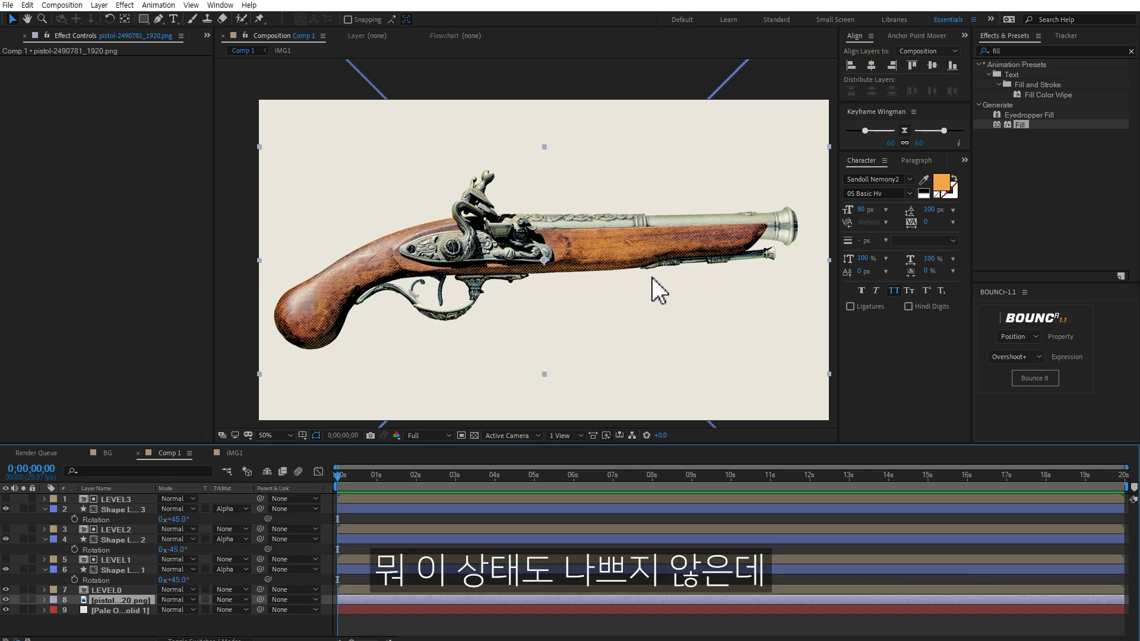
pyautogui.press('.')
pyautogui.press(',')
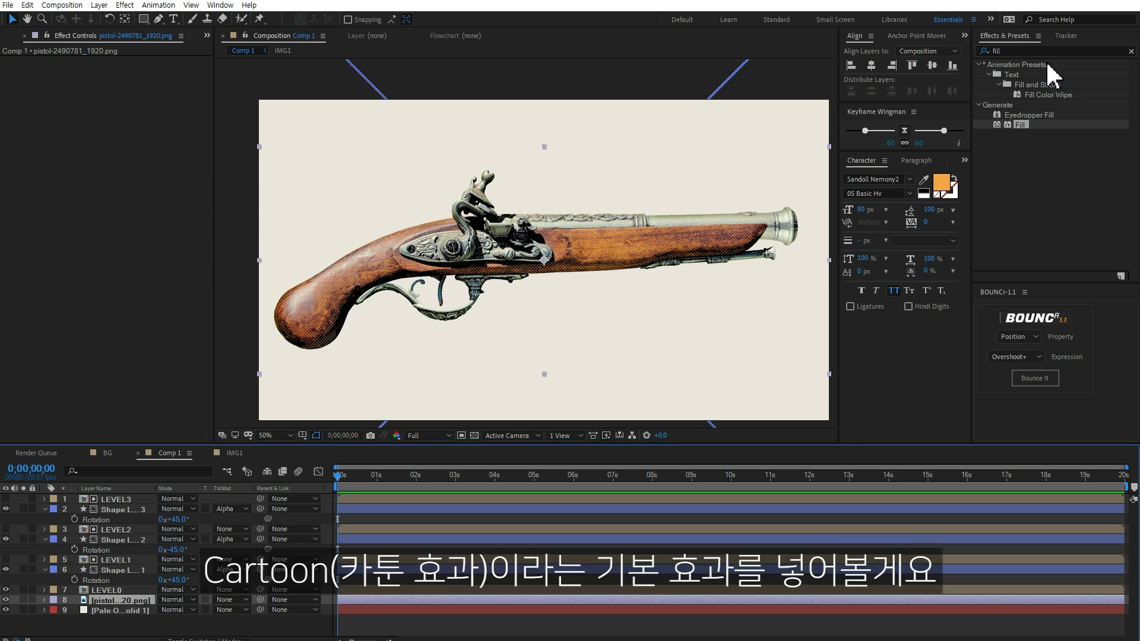
# Step: Apply a Cartoon effect to the pistol layer with Render set to Fill and Detail Threshold 50
pyautogui.doubleClick(1030, 51)
pyautogui.write('cart')
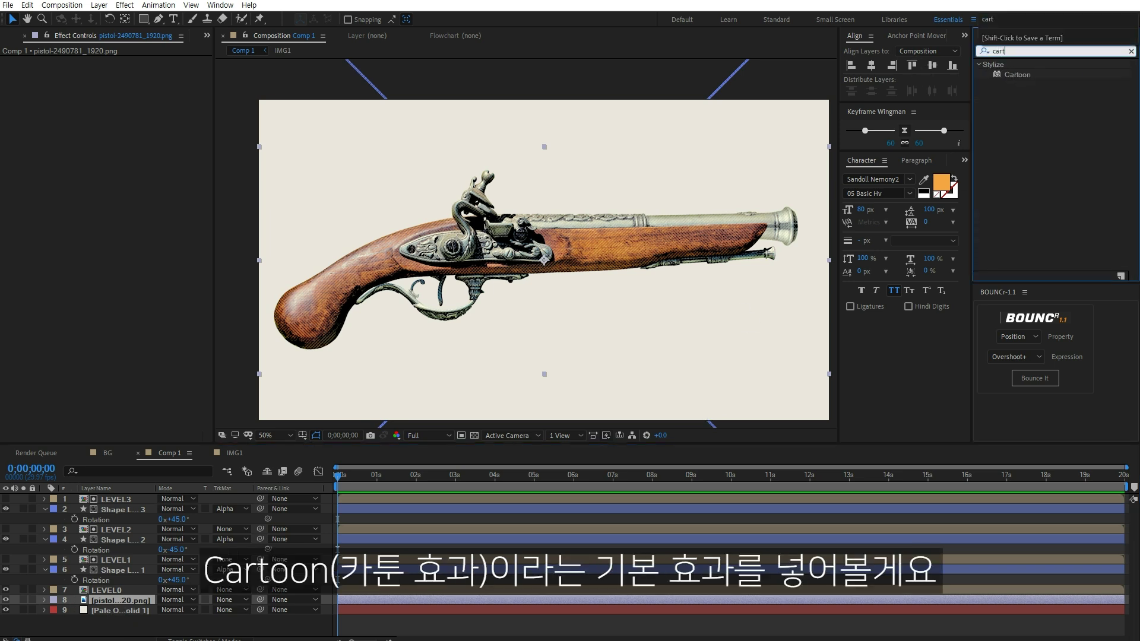
pyautogui.doubleClick(1017, 75)
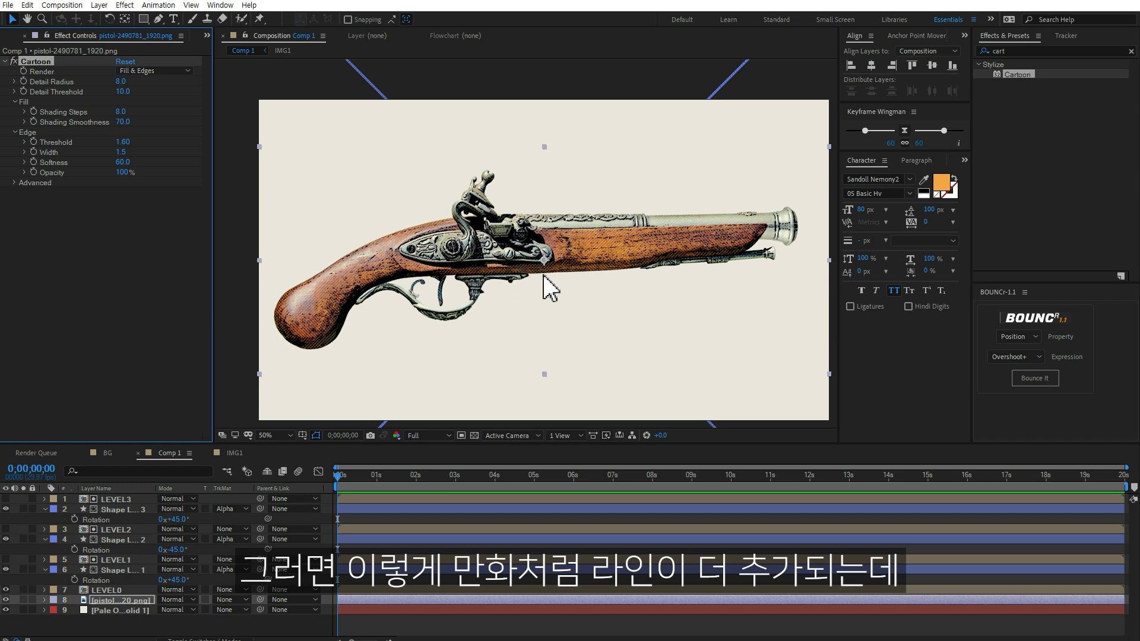
pyautogui.click(24, 600)
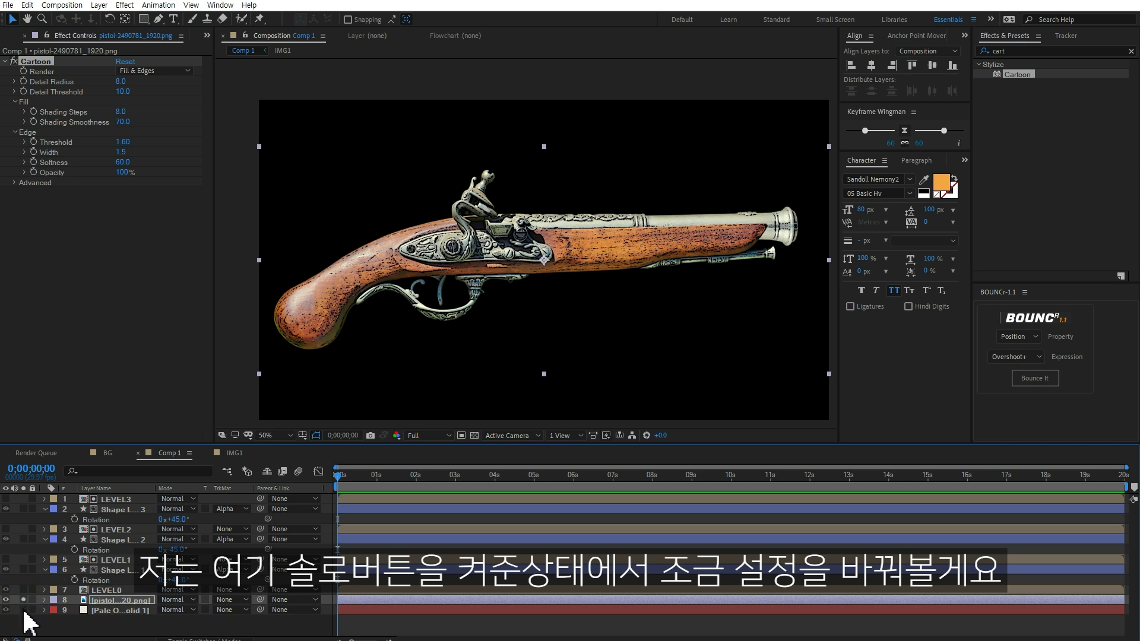
pyautogui.click(23, 609)
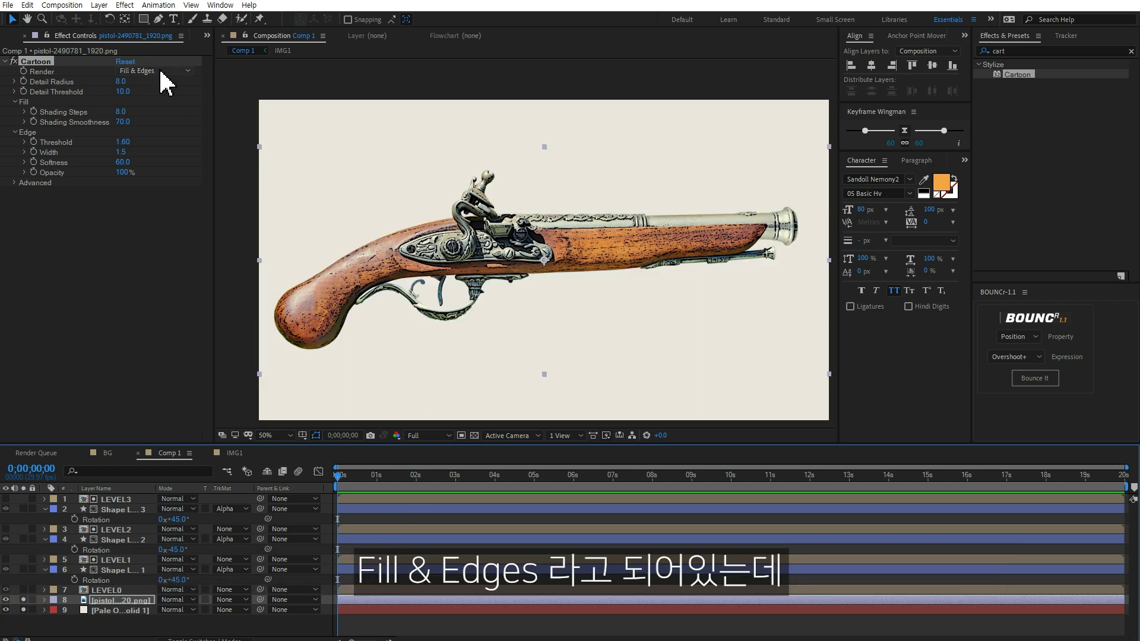
pyautogui.click(161, 71)
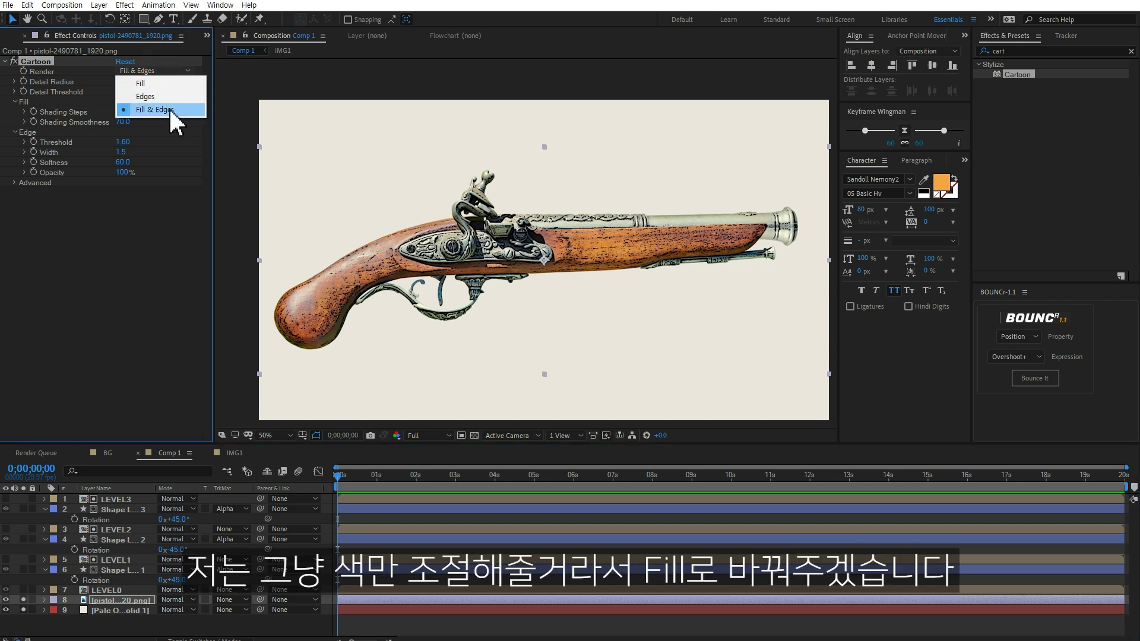
pyautogui.click(149, 84)
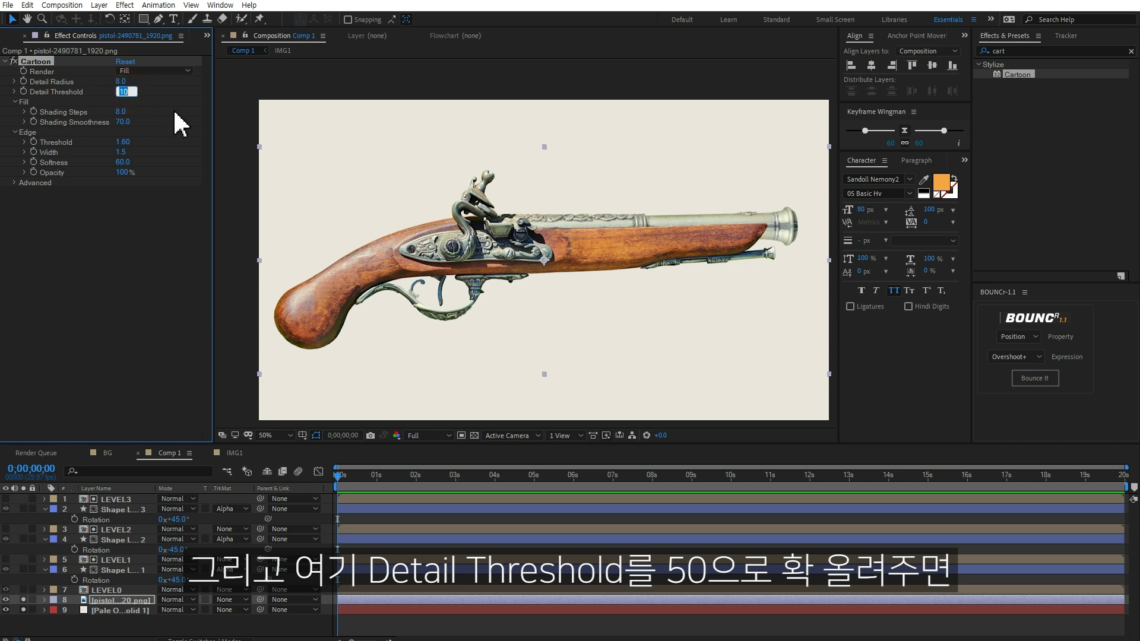
pyautogui.write('50')
pyautogui.press('Return')
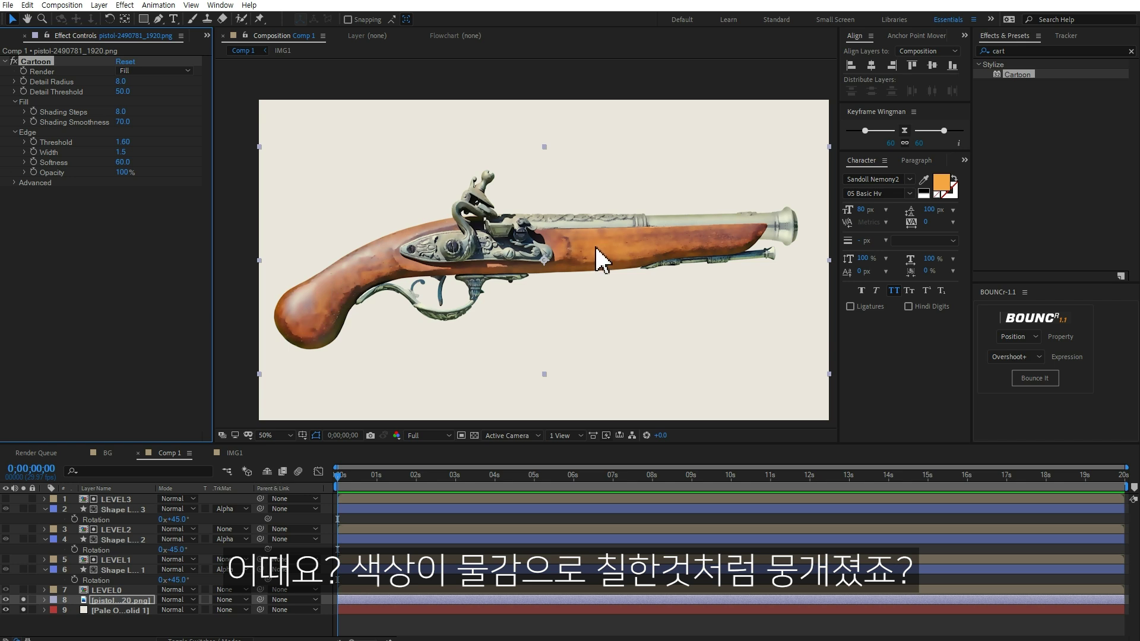
pyautogui.click(23, 599)
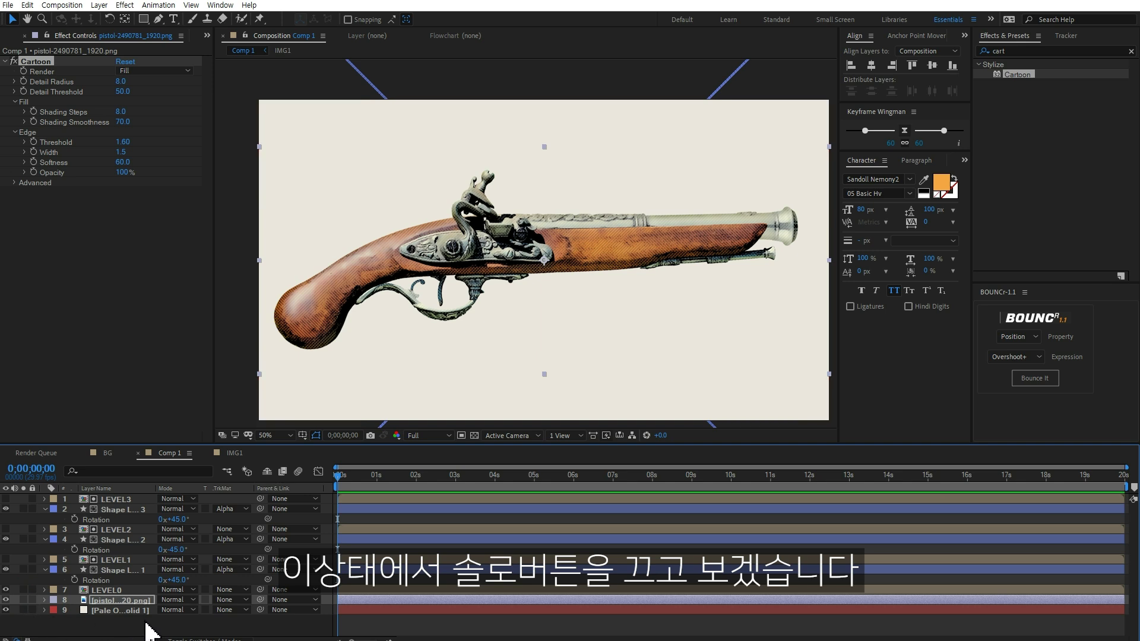
# Step: Set the Cartoon effect's Shading Steps to 3
pyautogui.click(152, 147)
pyautogui.click(122, 112)
pyautogui.write('3')
pyautogui.press('Return')
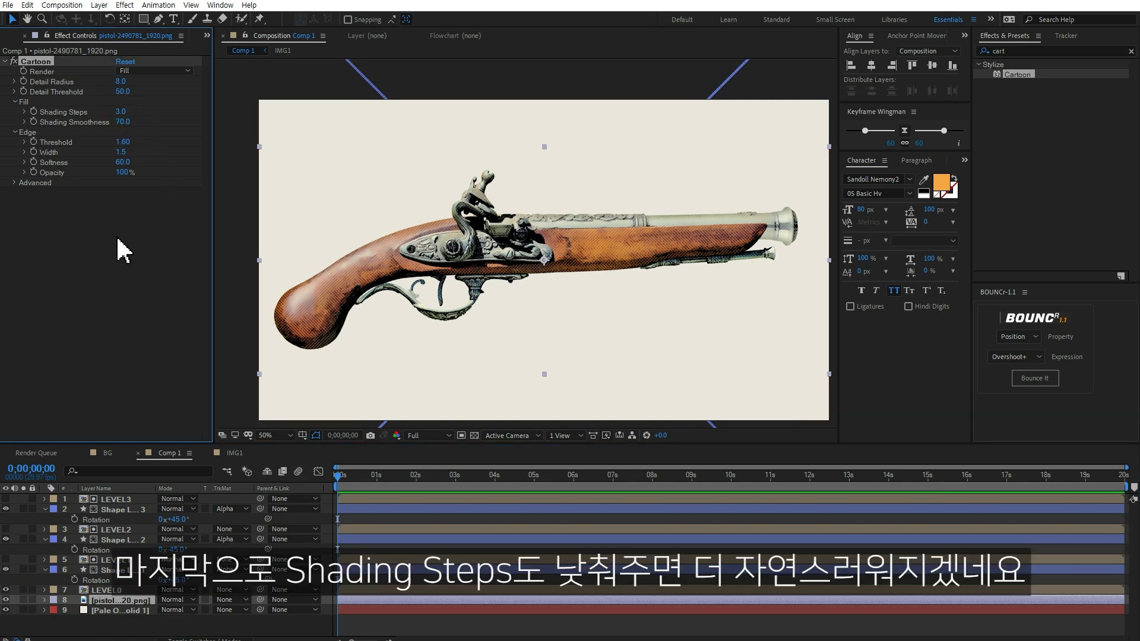
# Step: Adjust the Levels gamma on IMG1's pistol layer to darken the pistol
pyautogui.click(234, 453)
pyautogui.click(142, 499)
pyautogui.moveTo(95, 128); pyautogui.dragTo(108, 128)
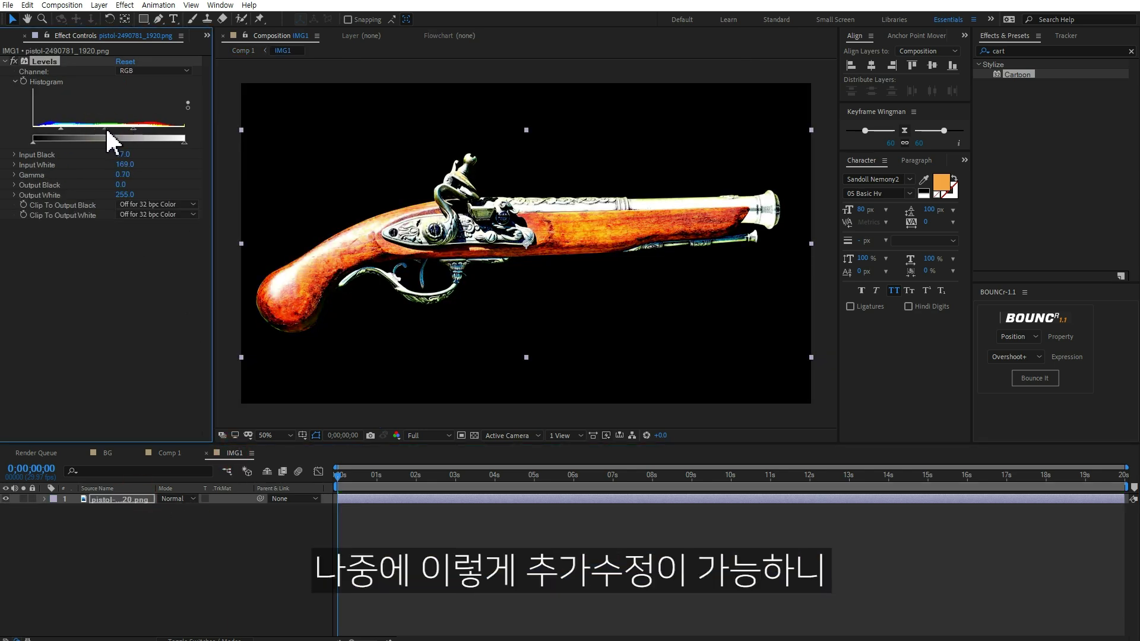
pyautogui.click(173, 454)
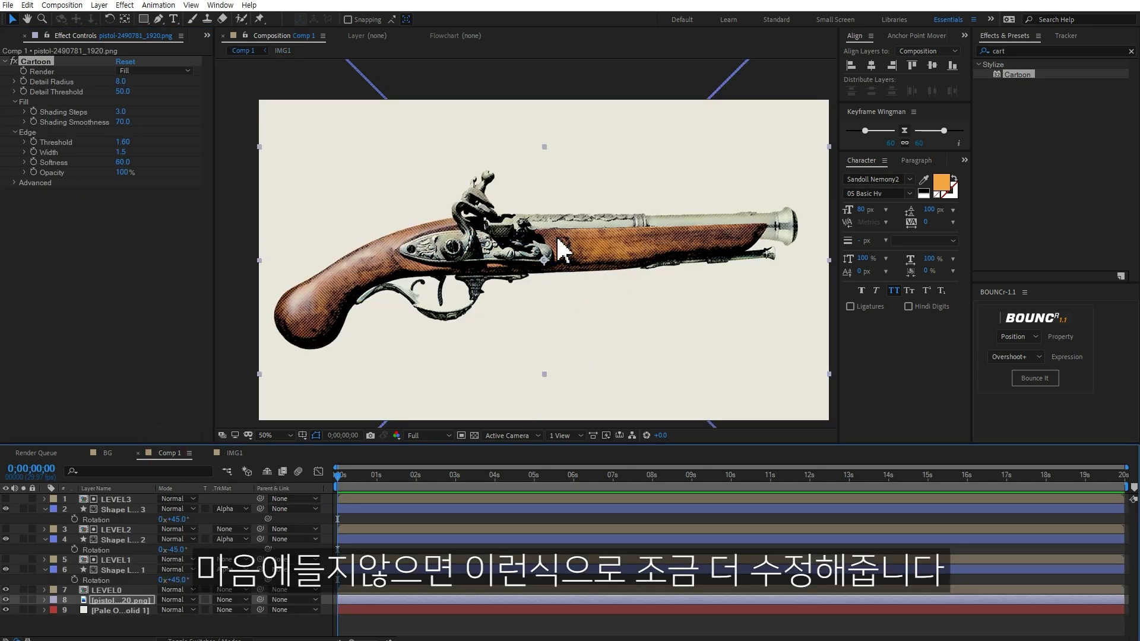
# Step: Open the BG composition and add Comp 1 as its top layer
pyautogui.click(17, 36)
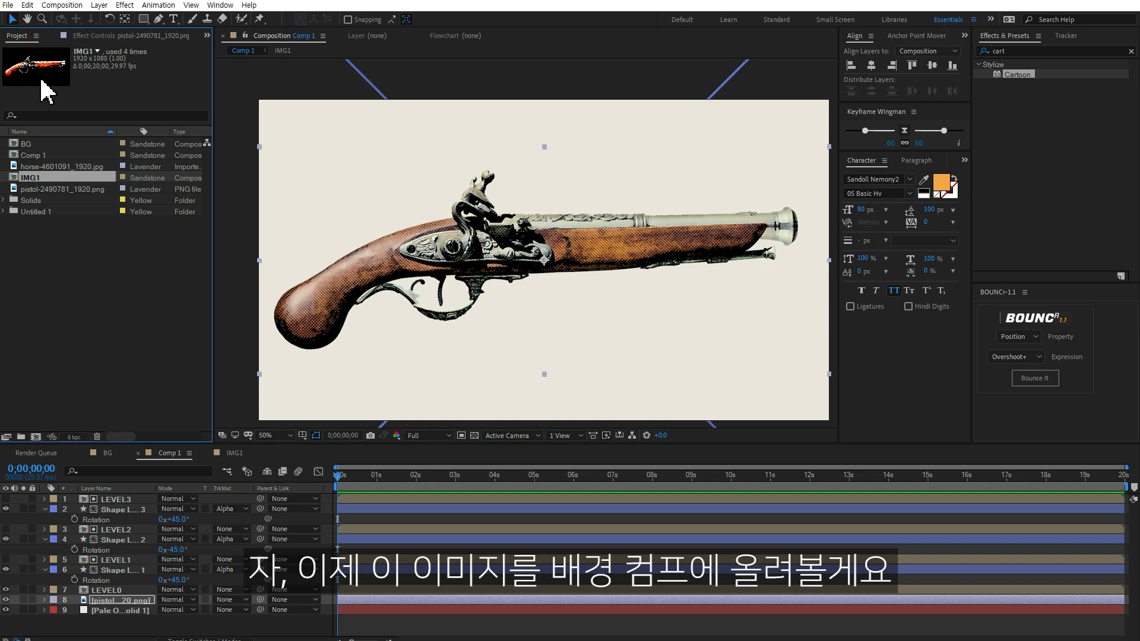
pyautogui.click(41, 144)
pyautogui.click(111, 454)
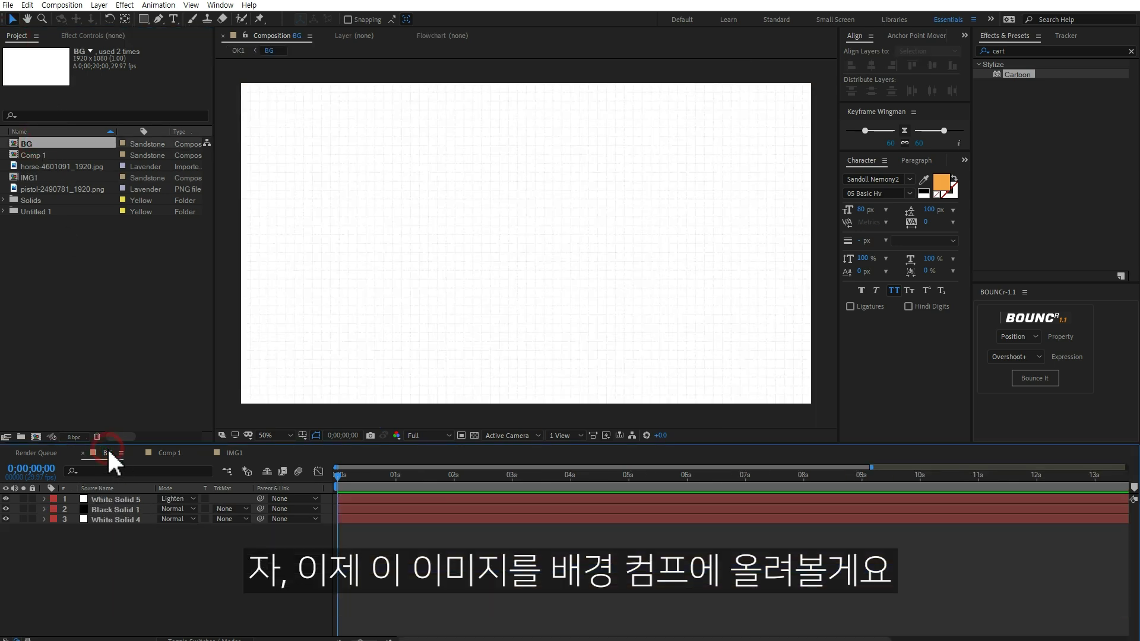
pyautogui.moveTo(33, 155); pyautogui.dragTo(171, 508)
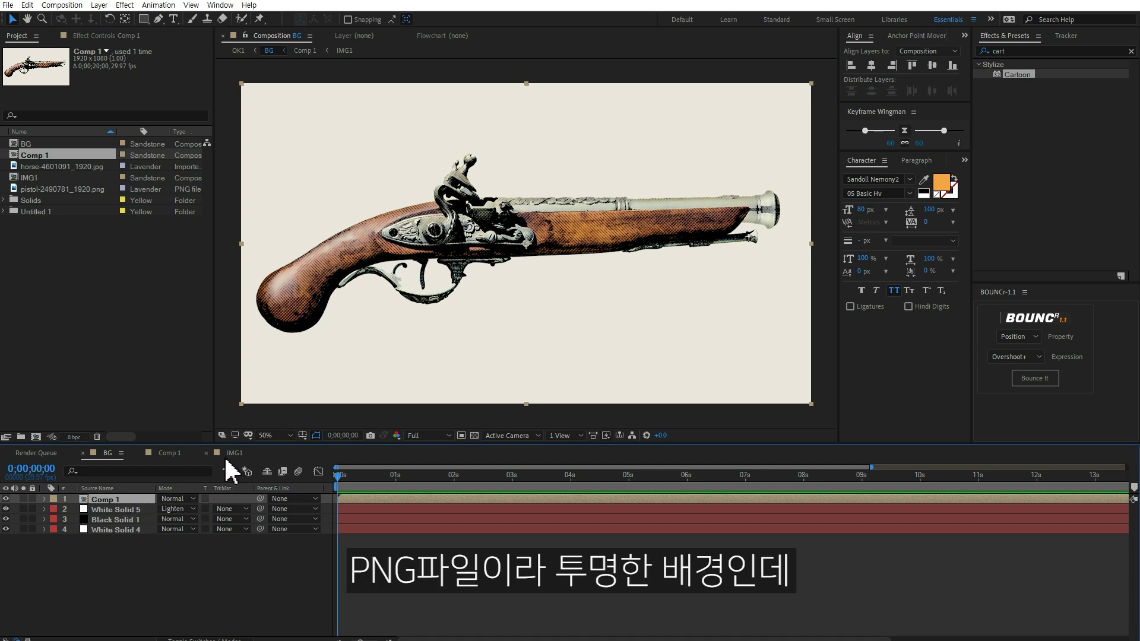
# Step: Hide Comp 1's Pale Orange Solid 1 background so the pistol sits on BG's white
pyautogui.click(177, 454)
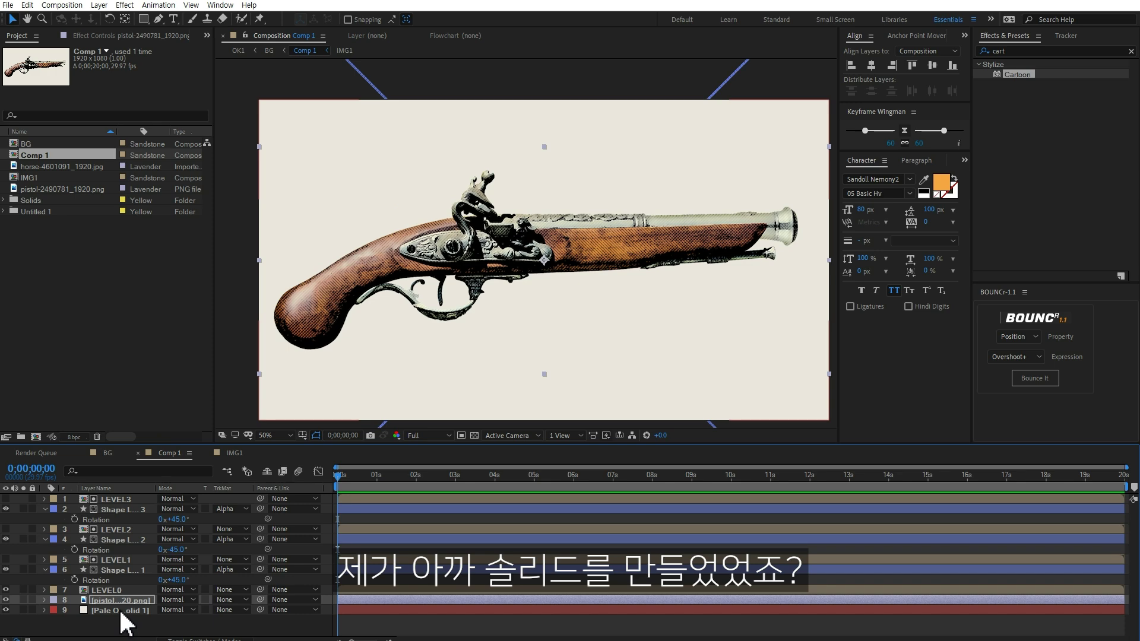
pyautogui.click(119, 611)
pyautogui.click(6, 610)
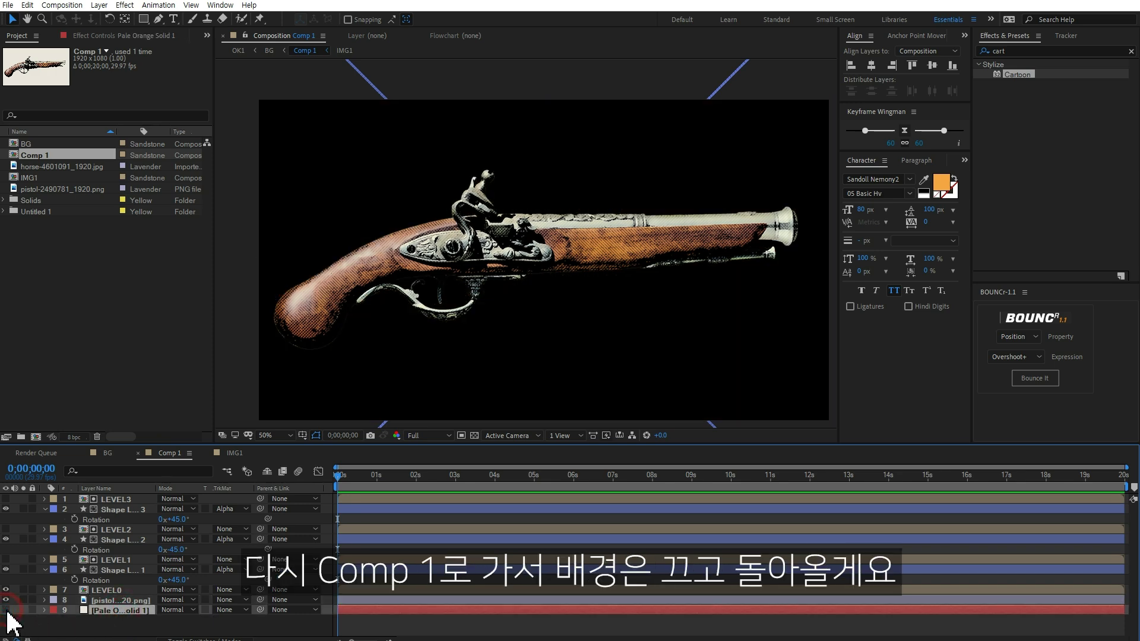
pyautogui.click(109, 453)
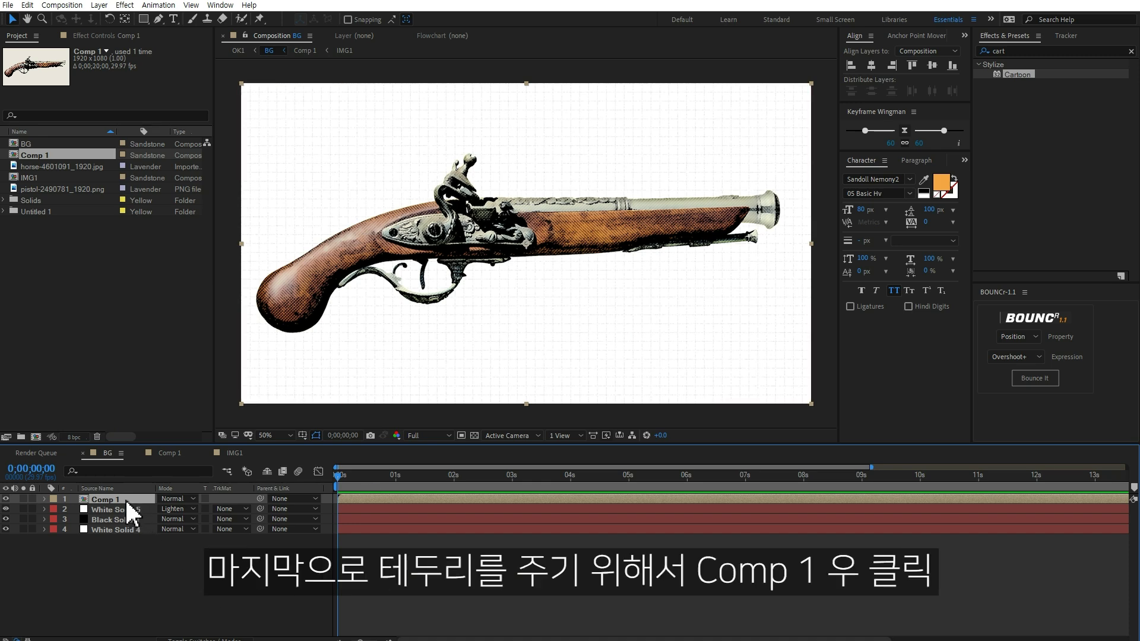
# Step: Add a black Stroke layer style of size 6.9 to the Comp 1 layer in BG
pyautogui.rightClick(121, 500)
pyautogui.moveTo(190, 317)
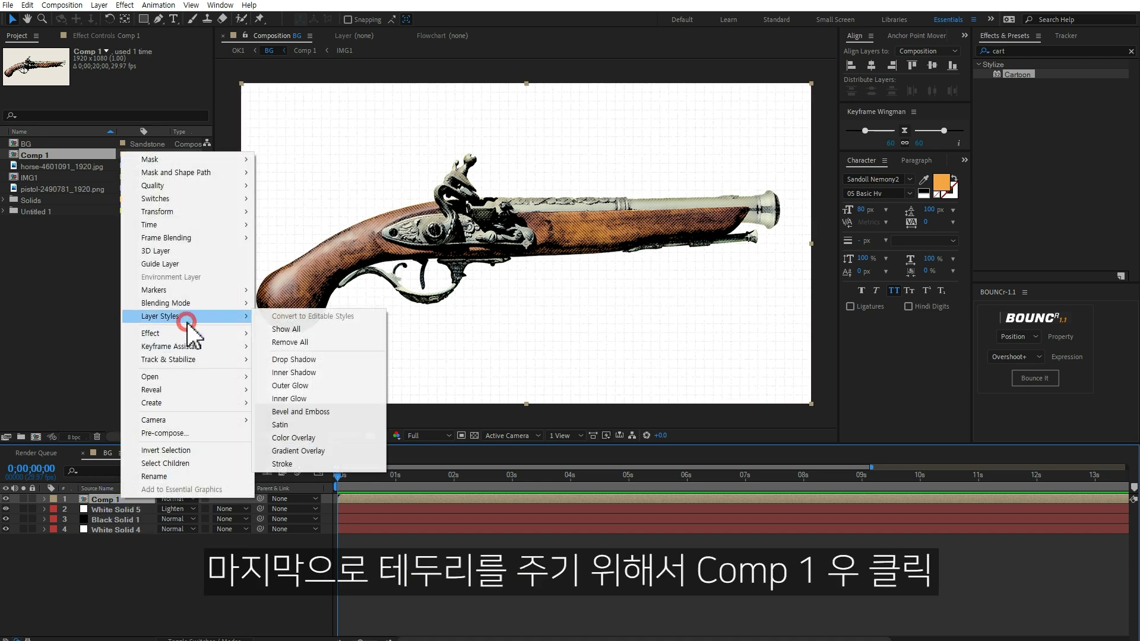
pyautogui.click(309, 464)
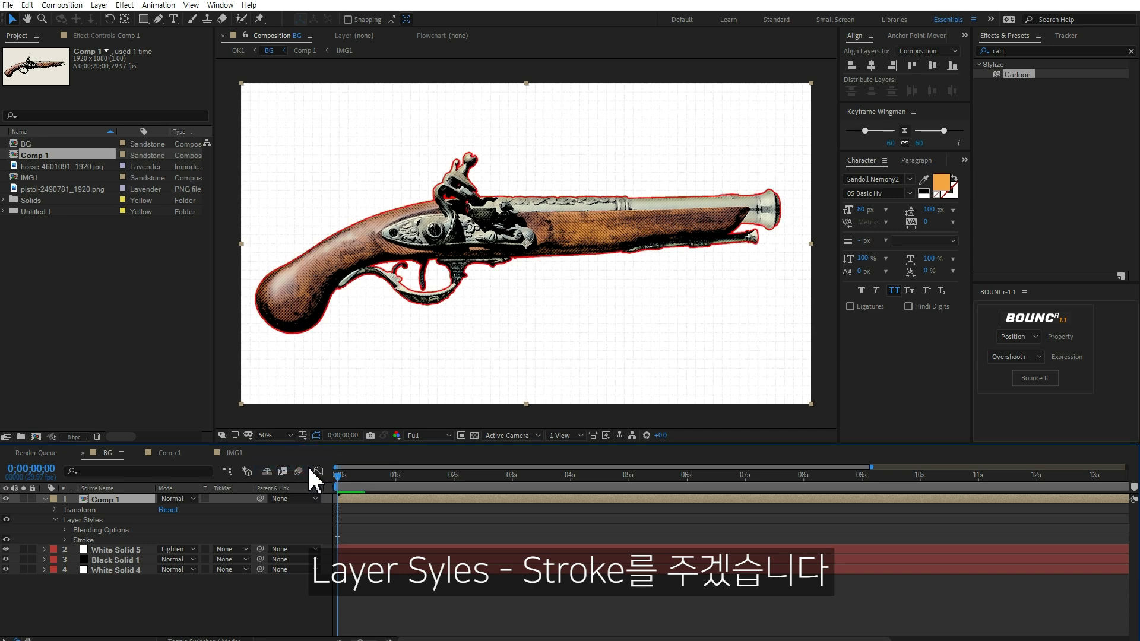
pyautogui.click(65, 540)
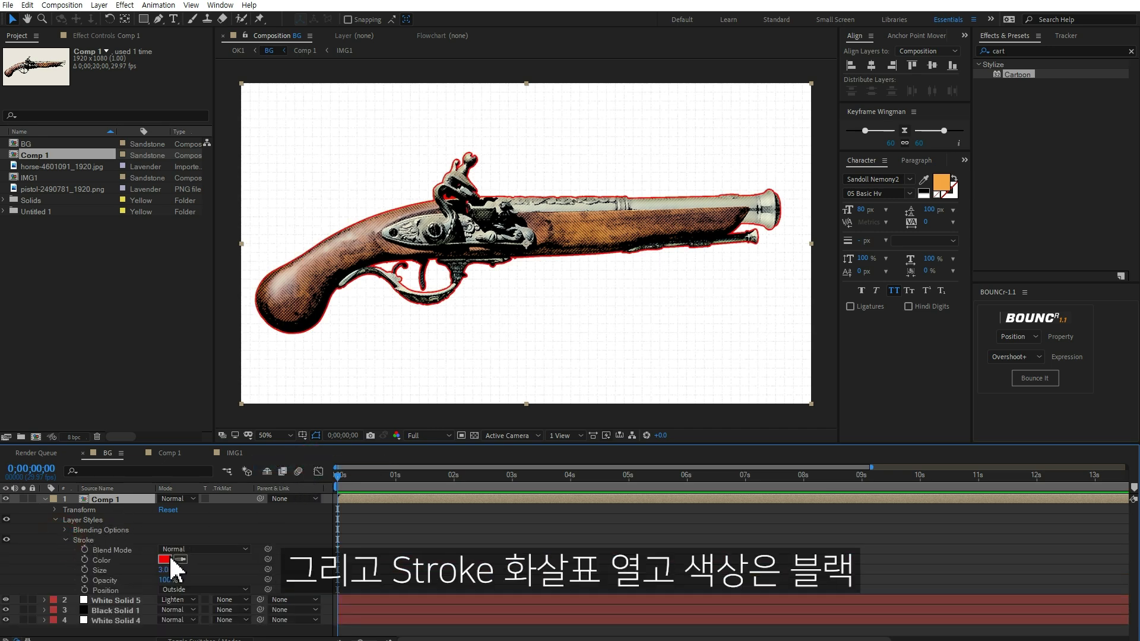
pyautogui.click(171, 561)
pyautogui.moveTo(649, 364); pyautogui.dragTo(612, 378)
pyautogui.click(873, 230)
pyautogui.moveTo(164, 571)
pyautogui.mouseDown()
pyautogui.moveTo(188, 568)
pyautogui.moveTo(178, 568)
pyautogui.mouseUp()
pyautogui.click(427, 554)
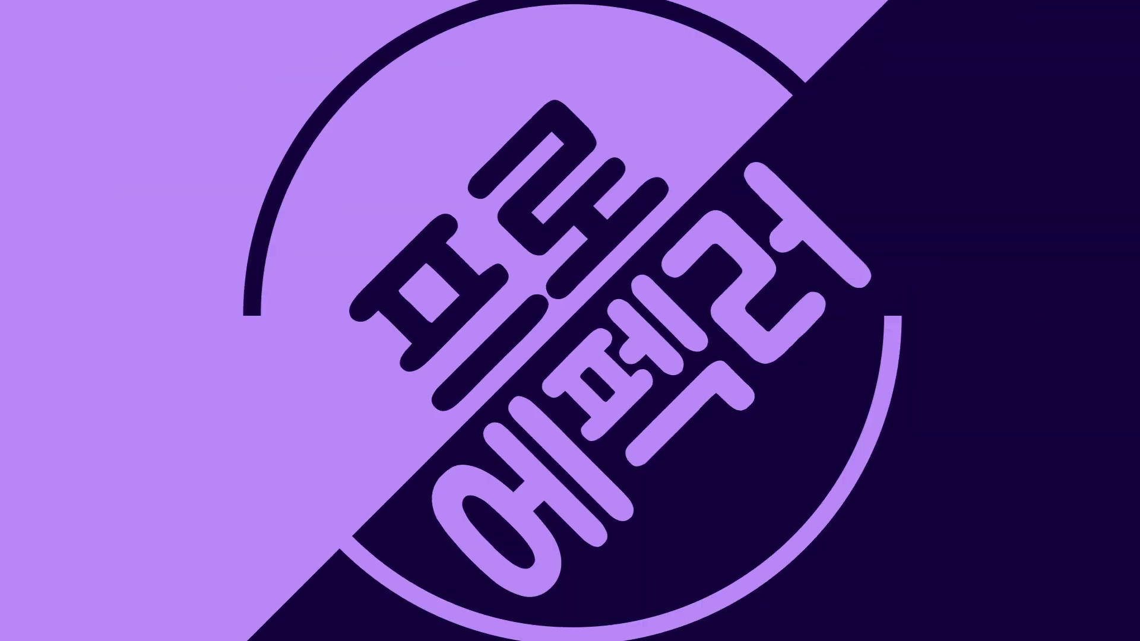
pyautogui.click(119, 288)
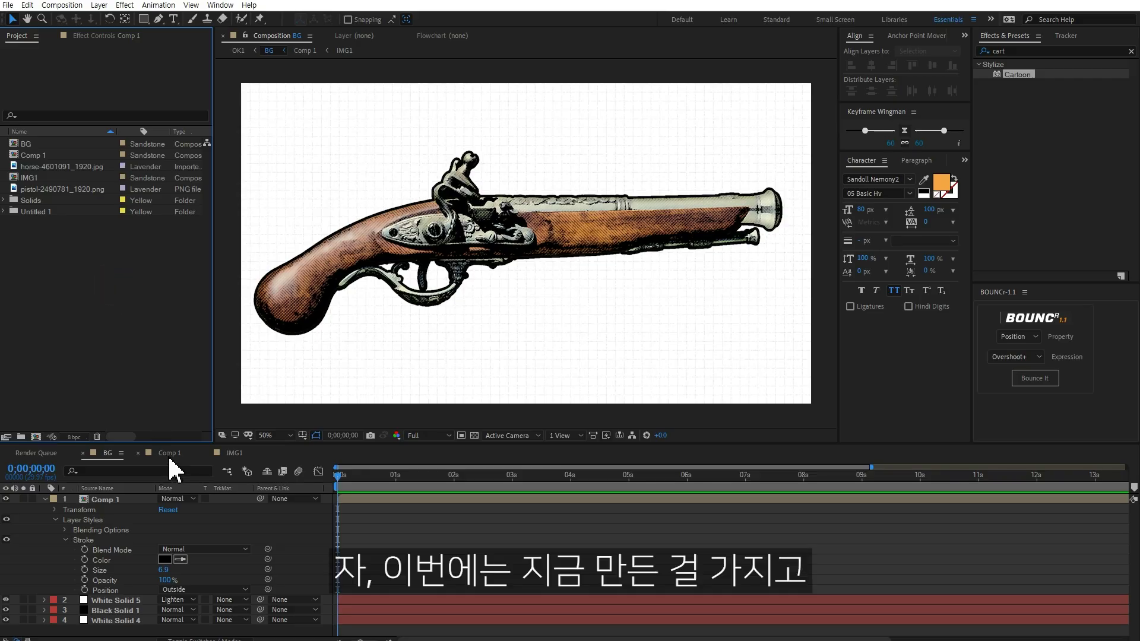
# Step: Duplicate Comp 1 and IMG1 as Comp 2 and IMG2, then open IMG2
pyautogui.click(47, 156)
pyautogui.click(40, 178)
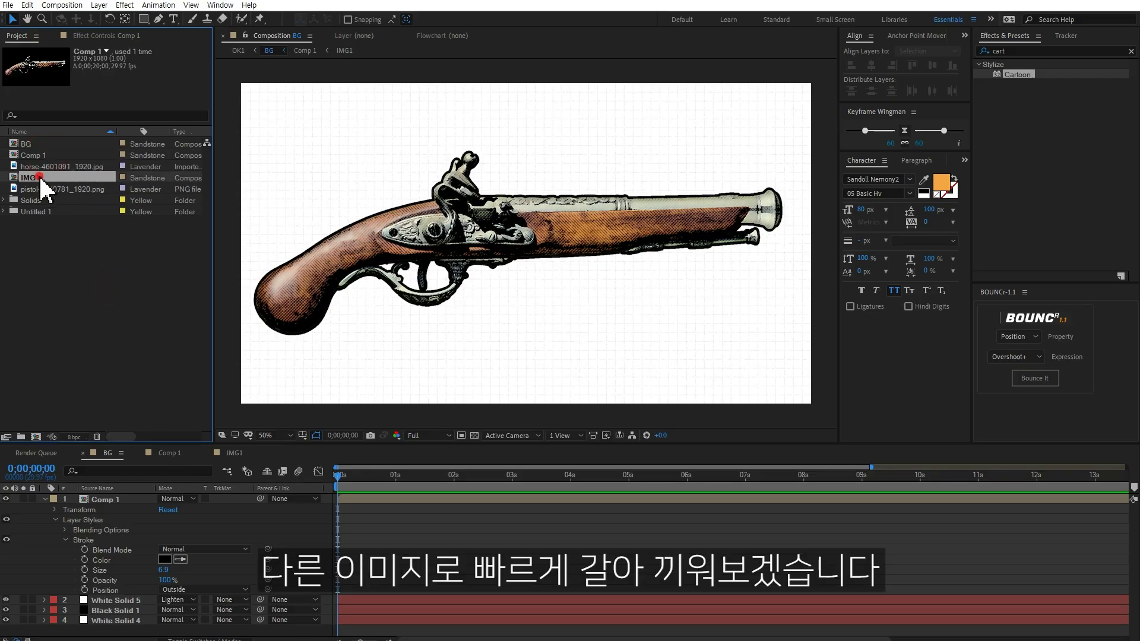
pyautogui.click(47, 156)
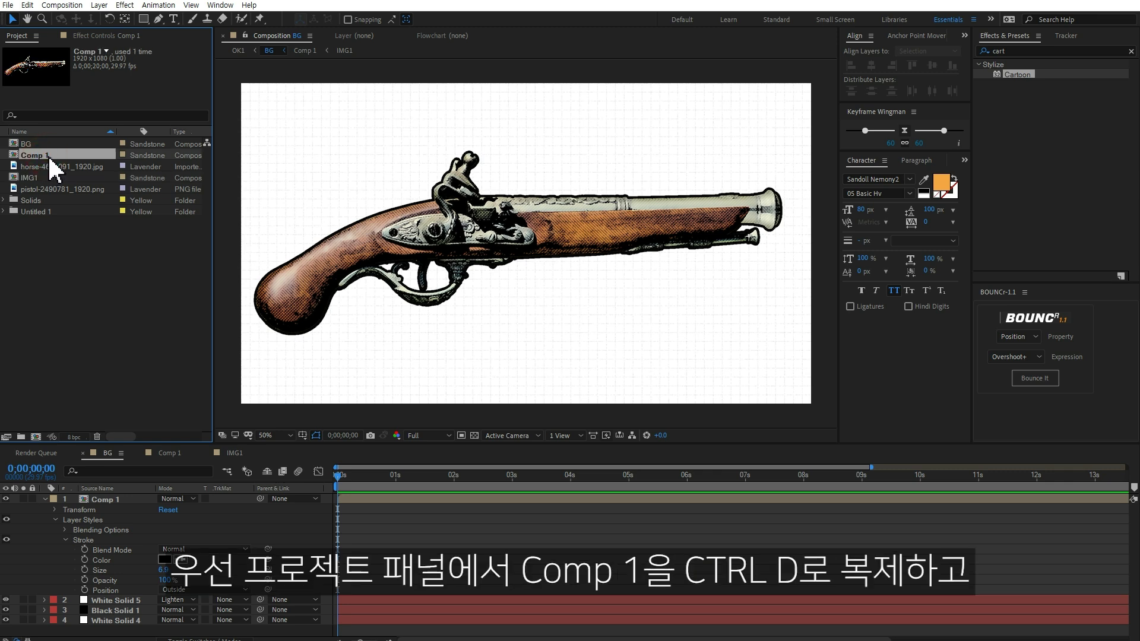
pyautogui.hotkey('ctrl', 'd')
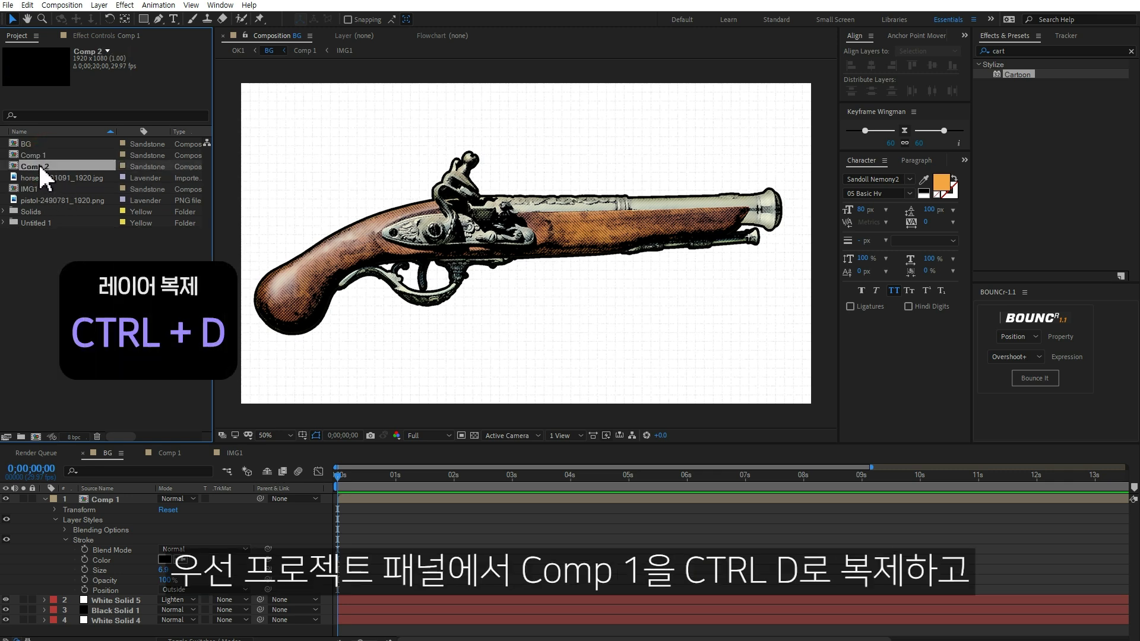
pyautogui.click(40, 189)
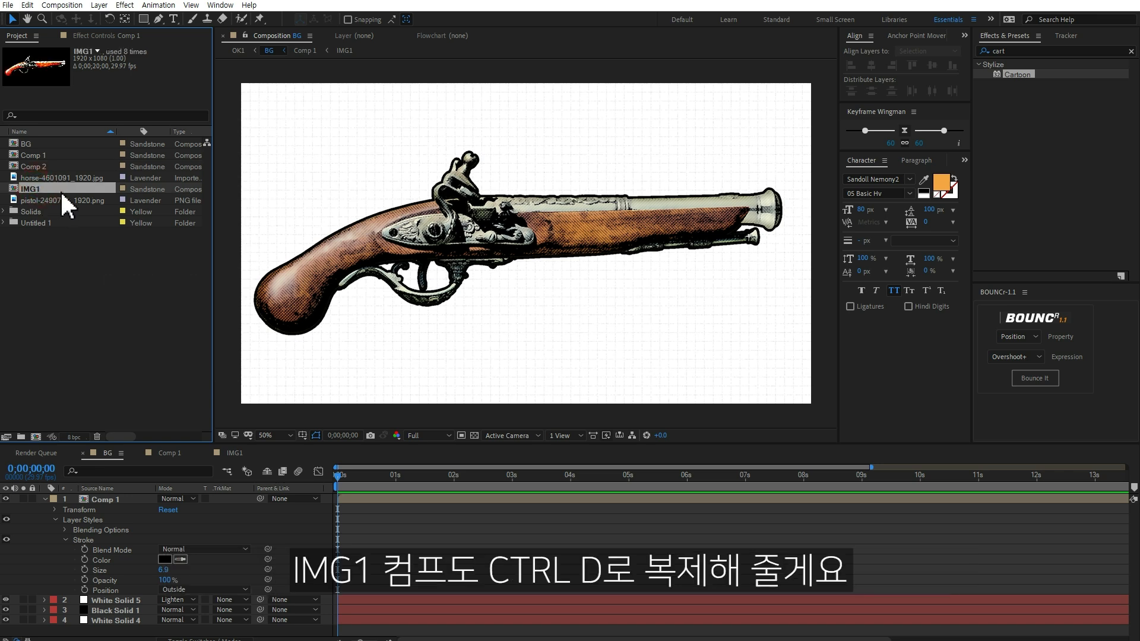
pyautogui.hotkey('ctrl', 'd')
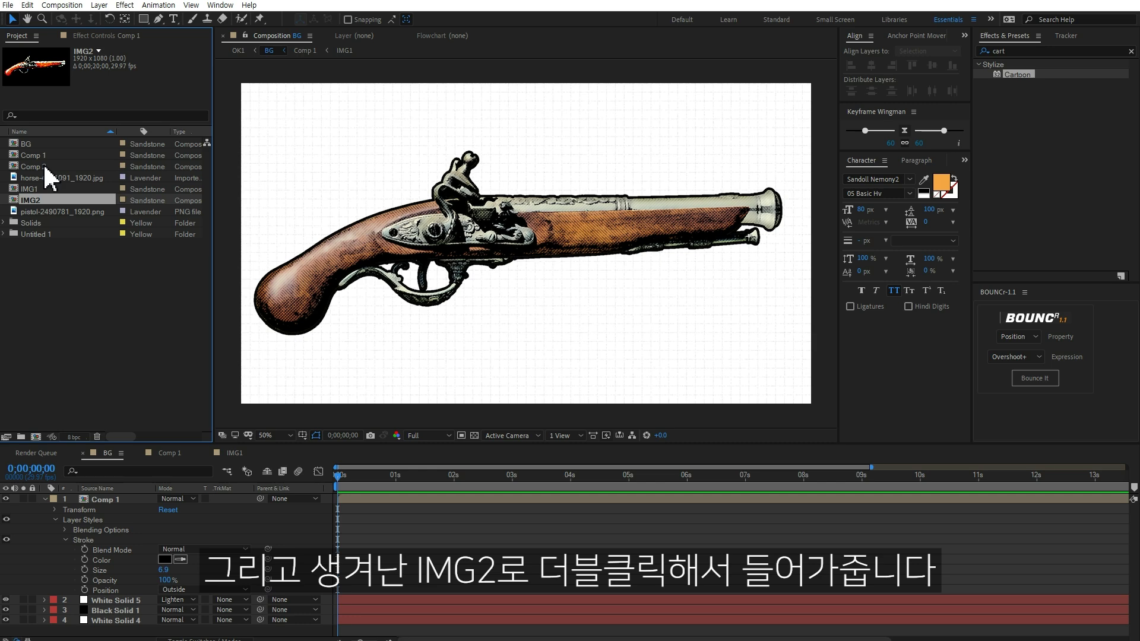
pyautogui.doubleClick(36, 201)
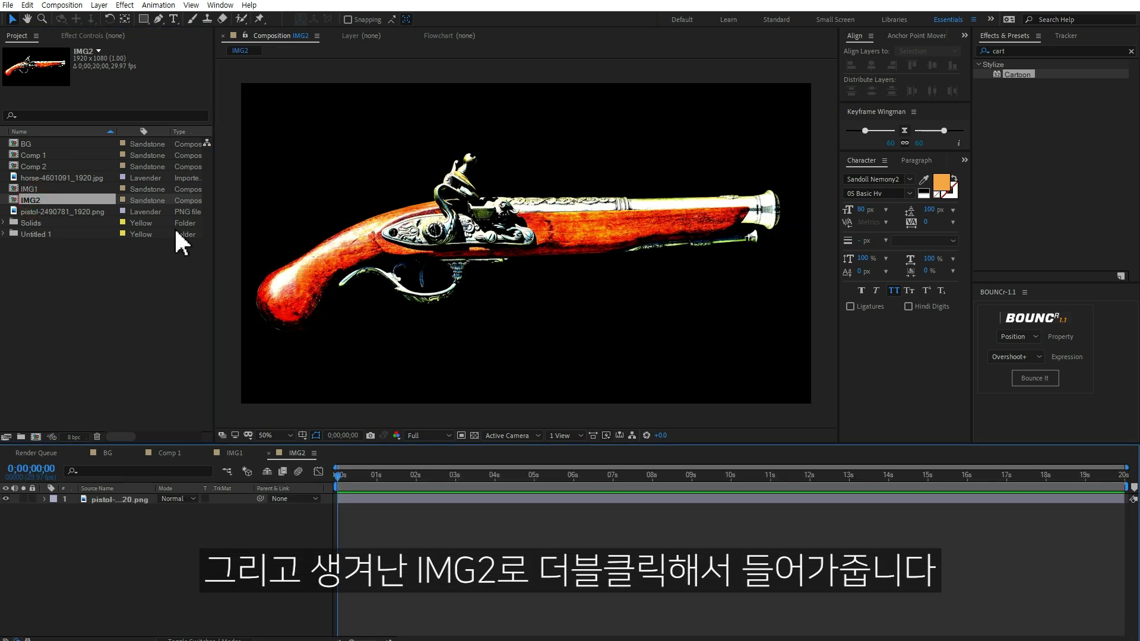
# Step: Replace the pistol layer in IMG2 with the horse-4601091_1920.jpg soldier photo
pyautogui.click(484, 254)
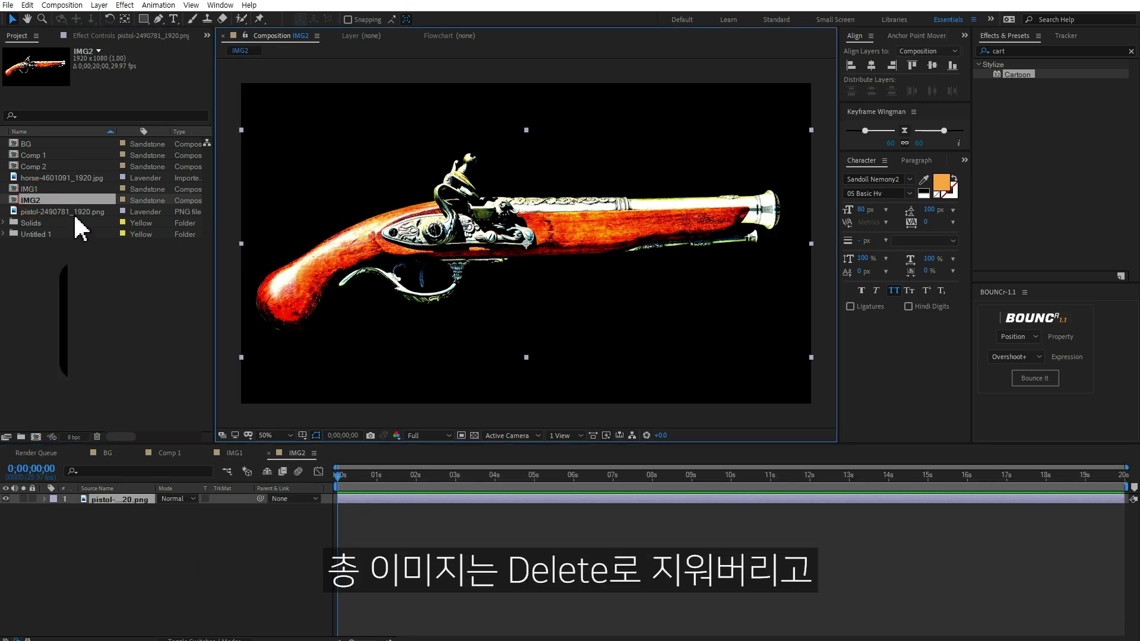
pyautogui.press('Delete')
pyautogui.click(76, 178)
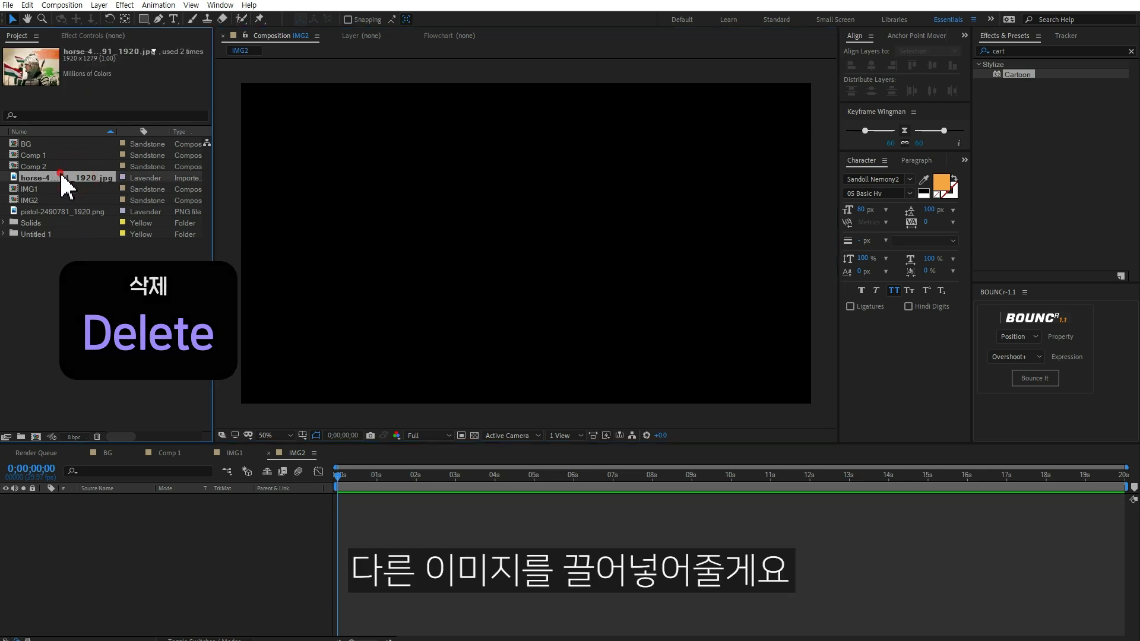
pyautogui.moveTo(72, 177); pyautogui.dragTo(249, 533)
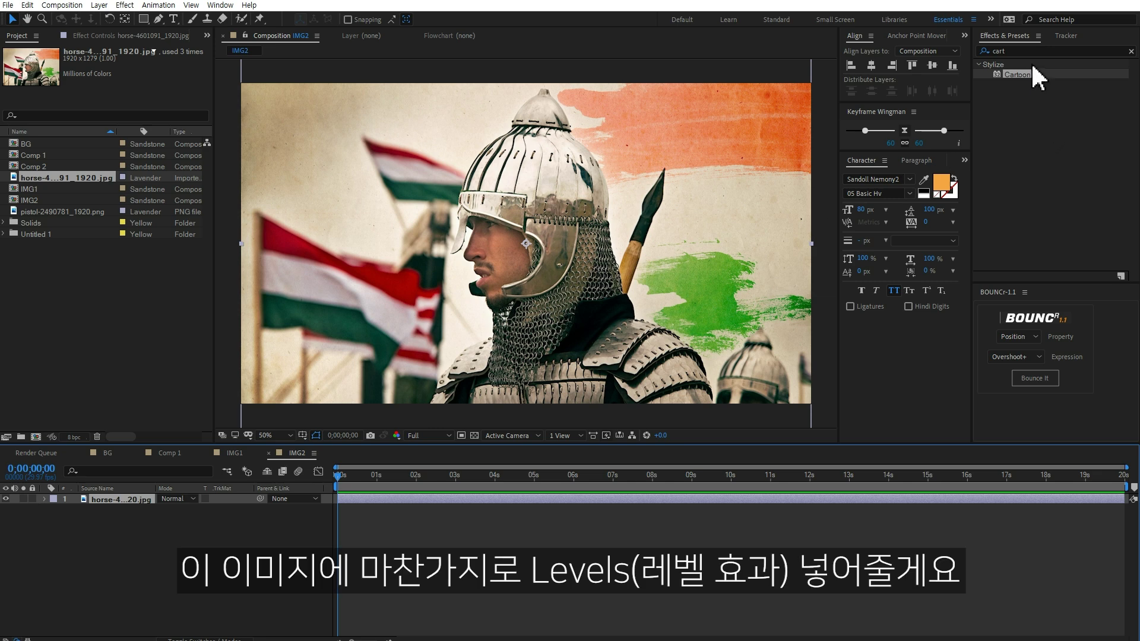
# Step: Apply Levels to the soldier photo (Input Black 32, Input White 193, gamma 0.99), then open Comp 2
pyautogui.doubleClick(1003, 51)
pyautogui.write('level')
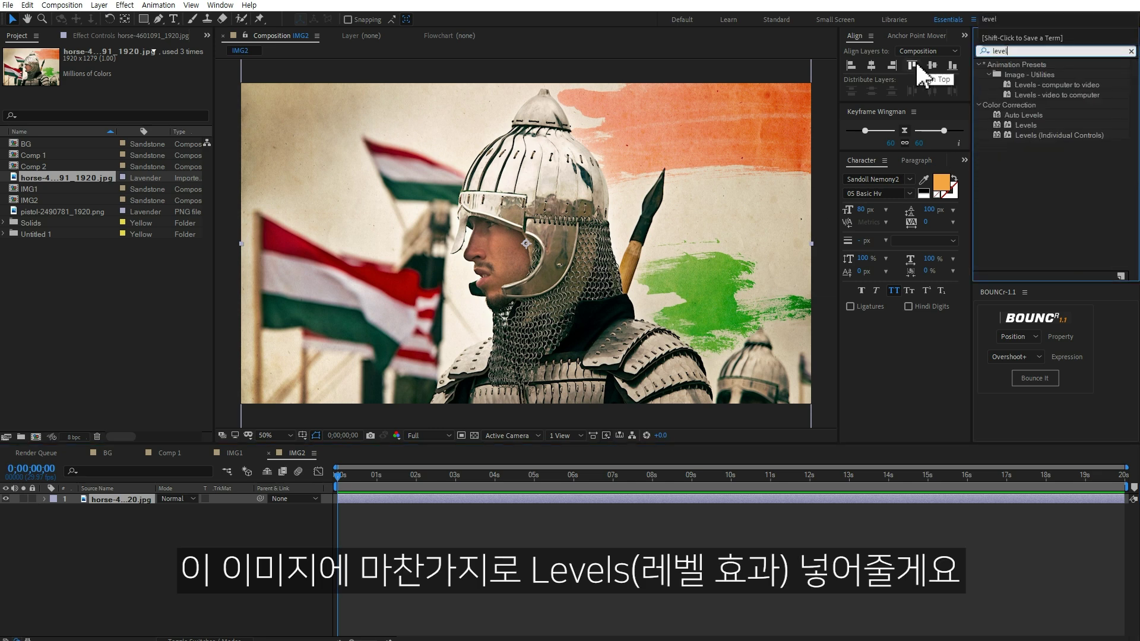
pyautogui.moveTo(1025, 125); pyautogui.dragTo(739, 273)
pyautogui.moveTo(184, 127); pyautogui.dragTo(106, 127)
pyautogui.moveTo(34, 128); pyautogui.dragTo(52, 129)
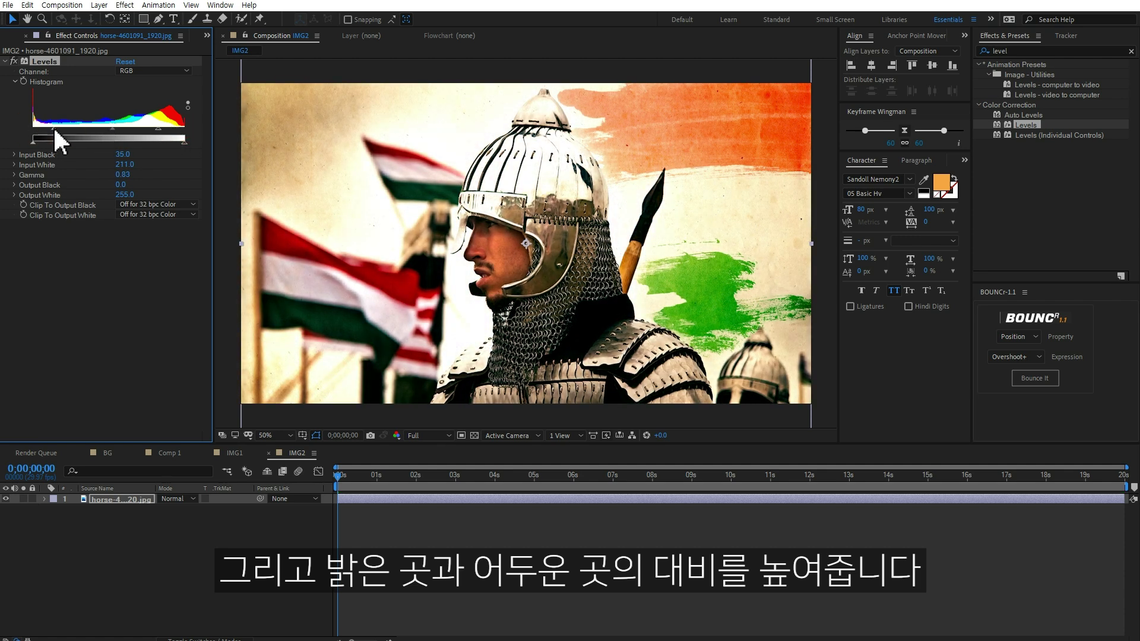
pyautogui.moveTo(158, 127); pyautogui.dragTo(104, 127)
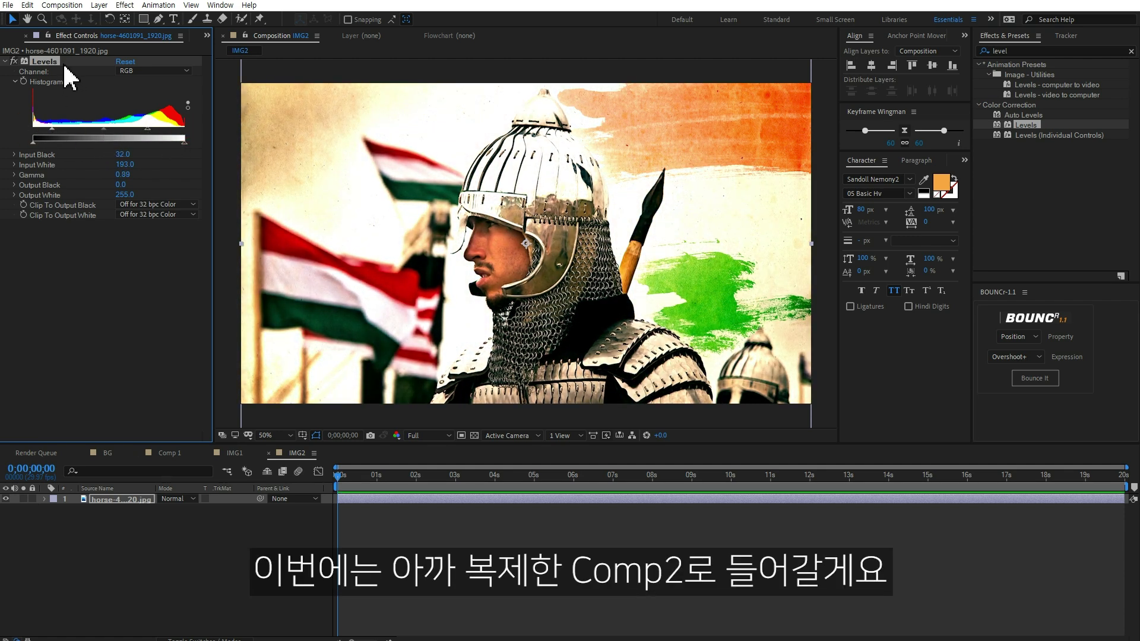
pyautogui.click(10, 37)
pyautogui.doubleClick(41, 168)
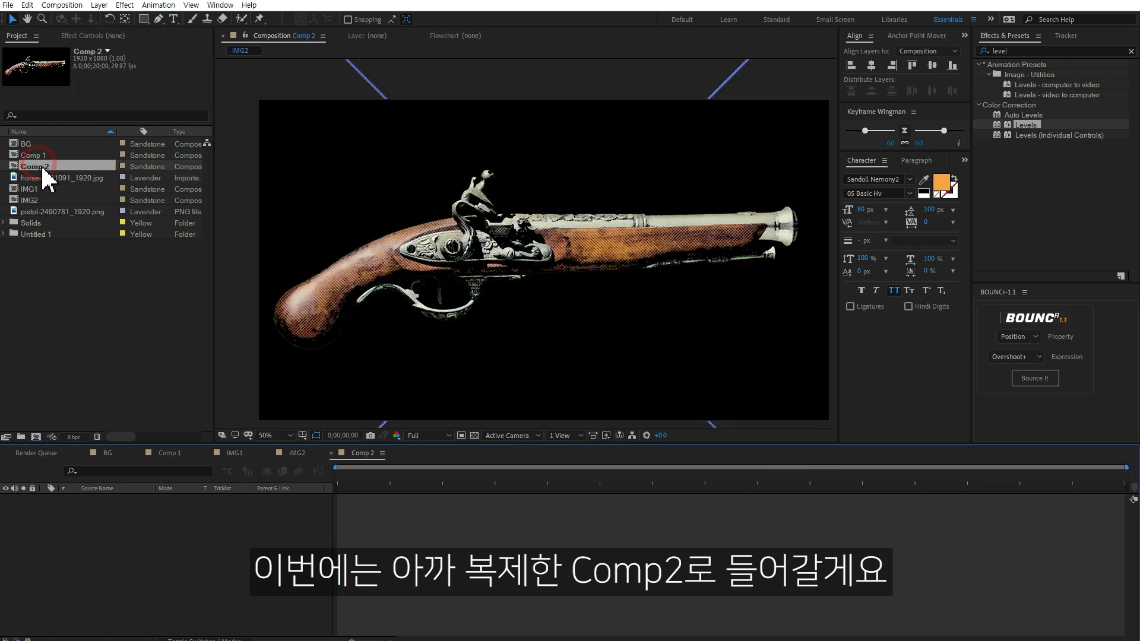
# Step: Replace the source of layers LEVEL3 through LEVEL0 with IMG2
pyautogui.click(127, 500)
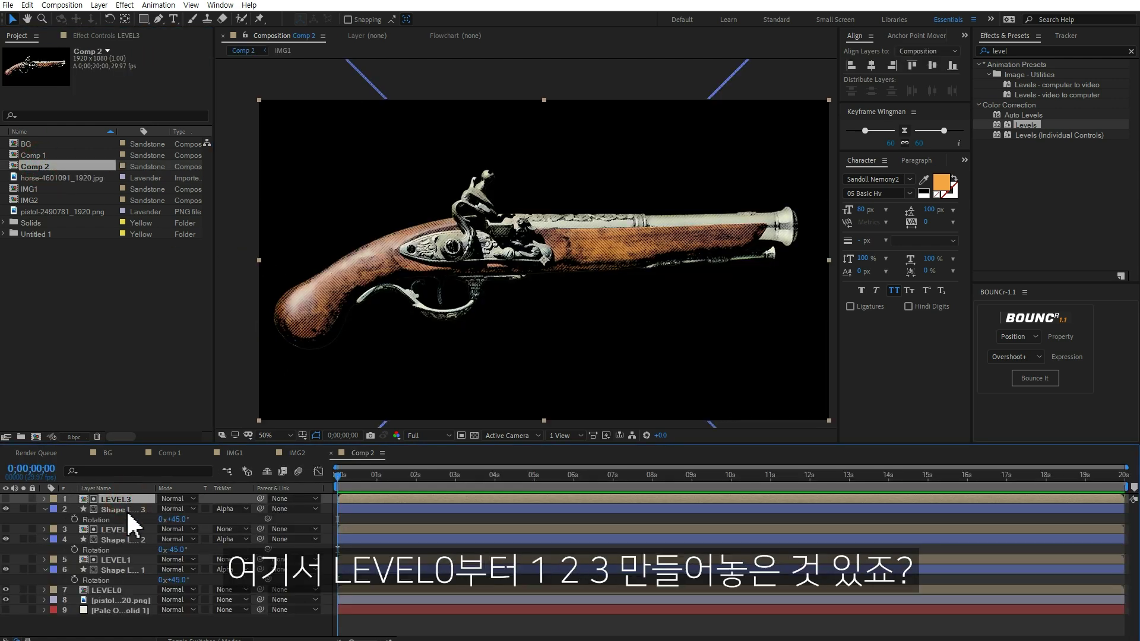
pyautogui.keyDown('ctrl'); pyautogui.click(124, 529); pyautogui.keyUp('ctrl')
pyautogui.keyDown('ctrl'); pyautogui.click(121, 560); pyautogui.keyUp('ctrl')
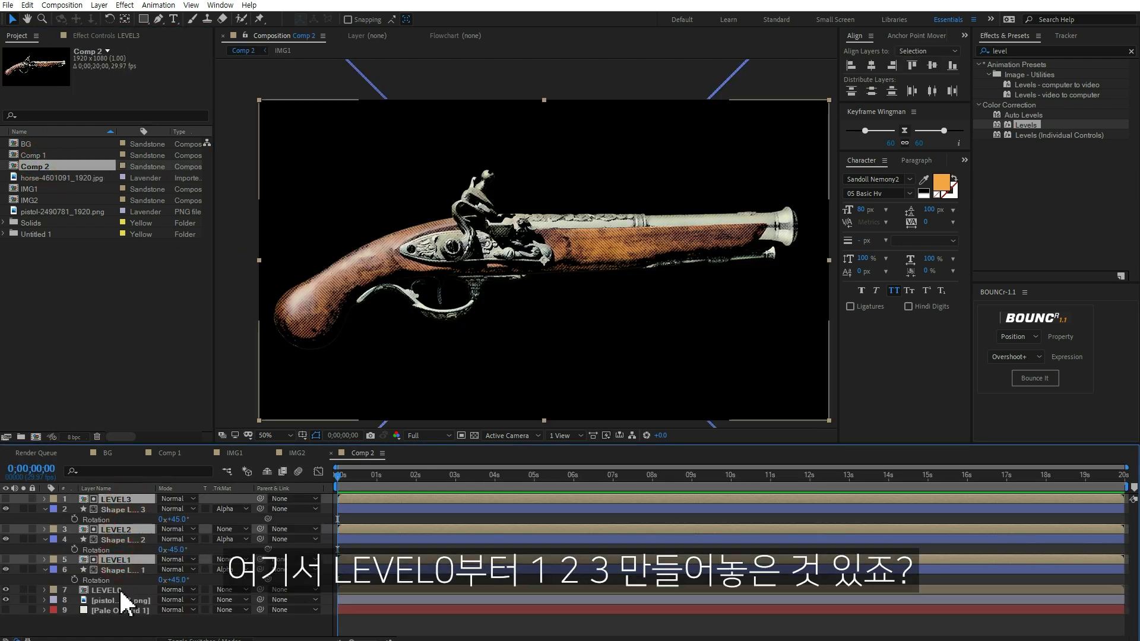
pyautogui.keyDown('ctrl'); pyautogui.click(121, 590); pyautogui.keyUp('ctrl')
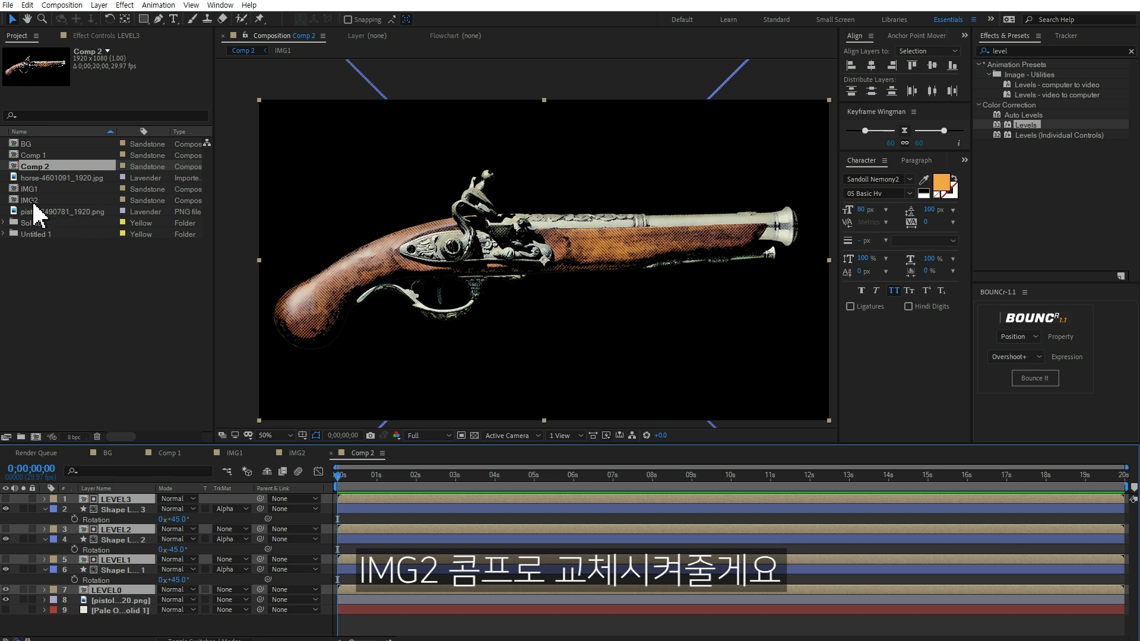
pyautogui.moveTo(33, 202); pyautogui.dragTo(380, 295)
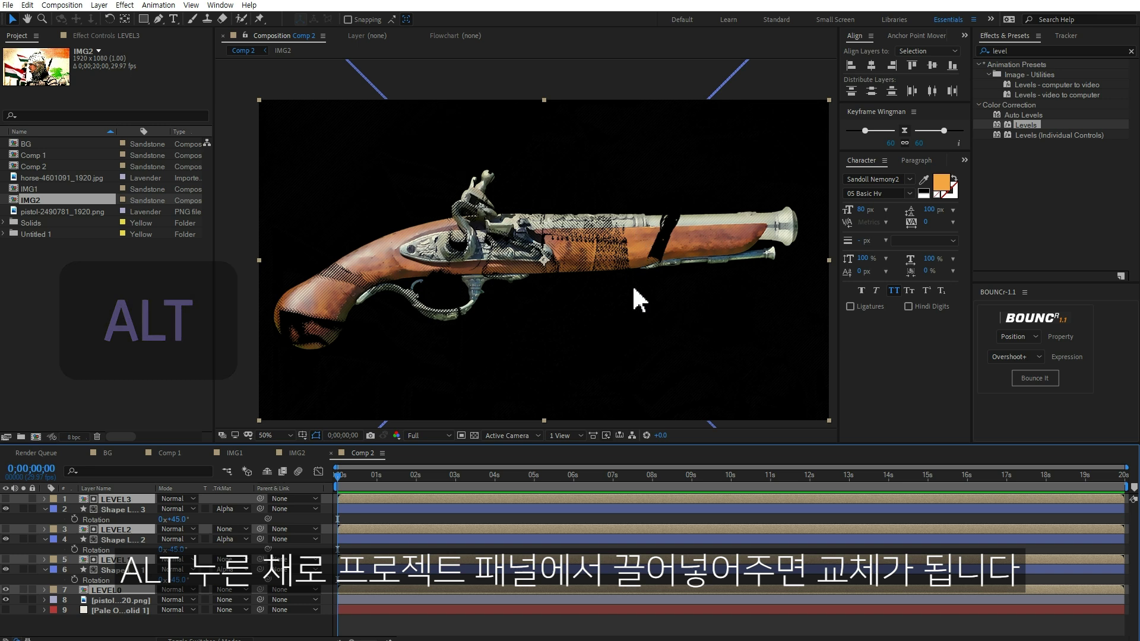
# Step: Replace Comp 2's pistol base layer with the horse-4601091_1920.jpg soldier photo
pyautogui.click(120, 600)
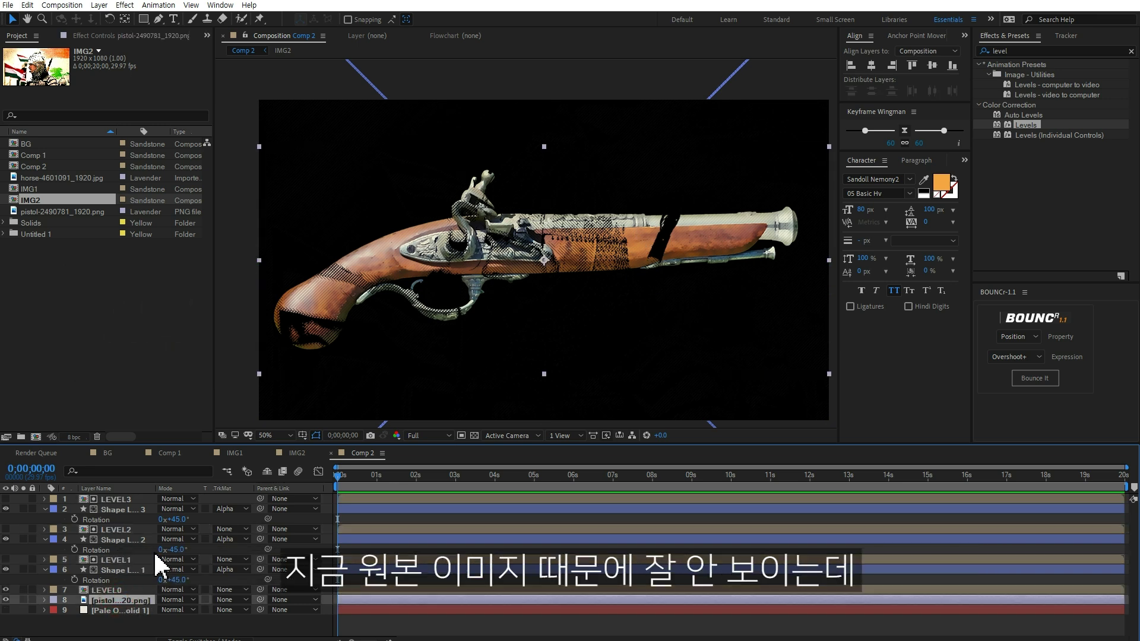
pyautogui.click(59, 179)
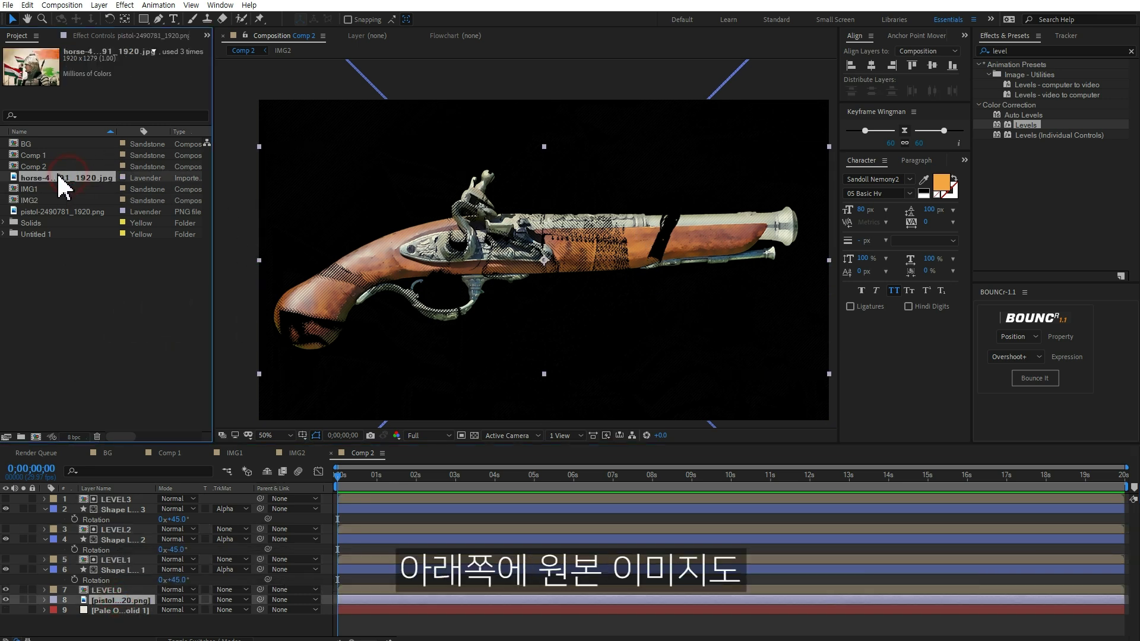
pyautogui.moveTo(87, 178)
pyautogui.mouseDown()
pyautogui.moveTo(446, 277)
pyautogui.moveTo(468, 369)
pyautogui.mouseUp()
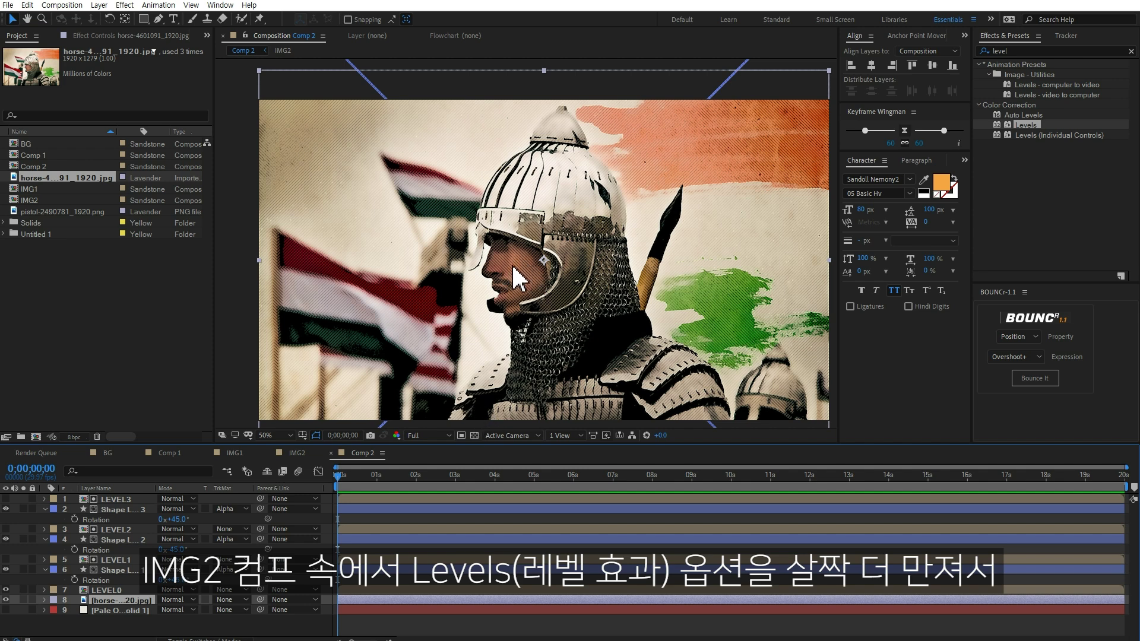
# Step: Lower IMG2's Levels Input White to 162 to brighten the soldier photo
pyautogui.doubleClick(559, 222)
pyautogui.click(225, 499)
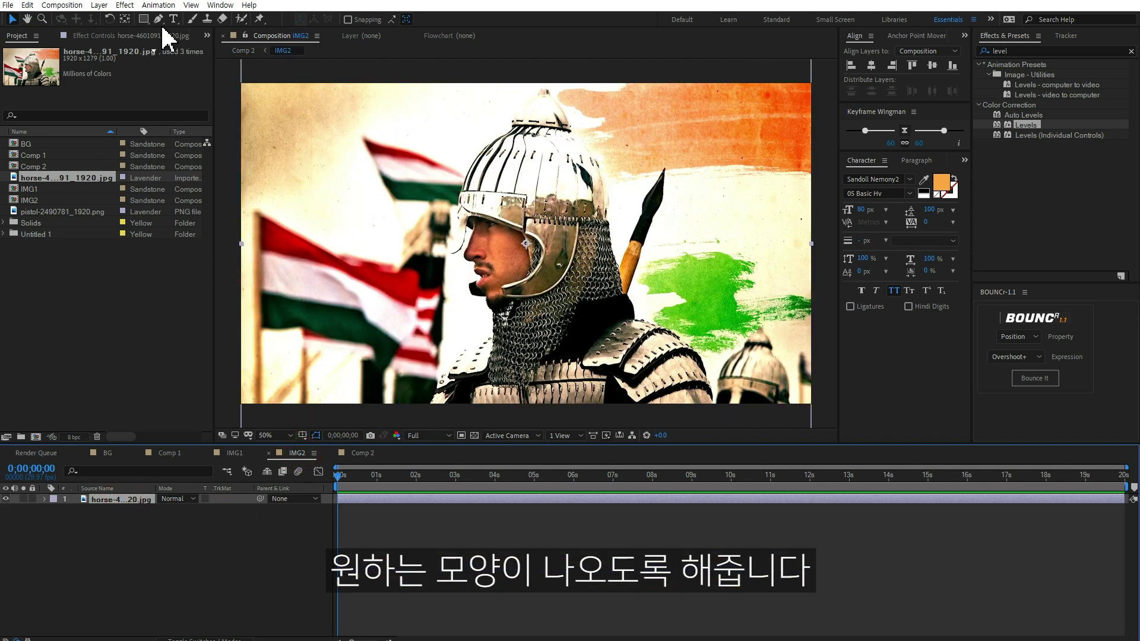
pyautogui.click(178, 36)
pyautogui.moveTo(176, 141); pyautogui.dragTo(134, 141)
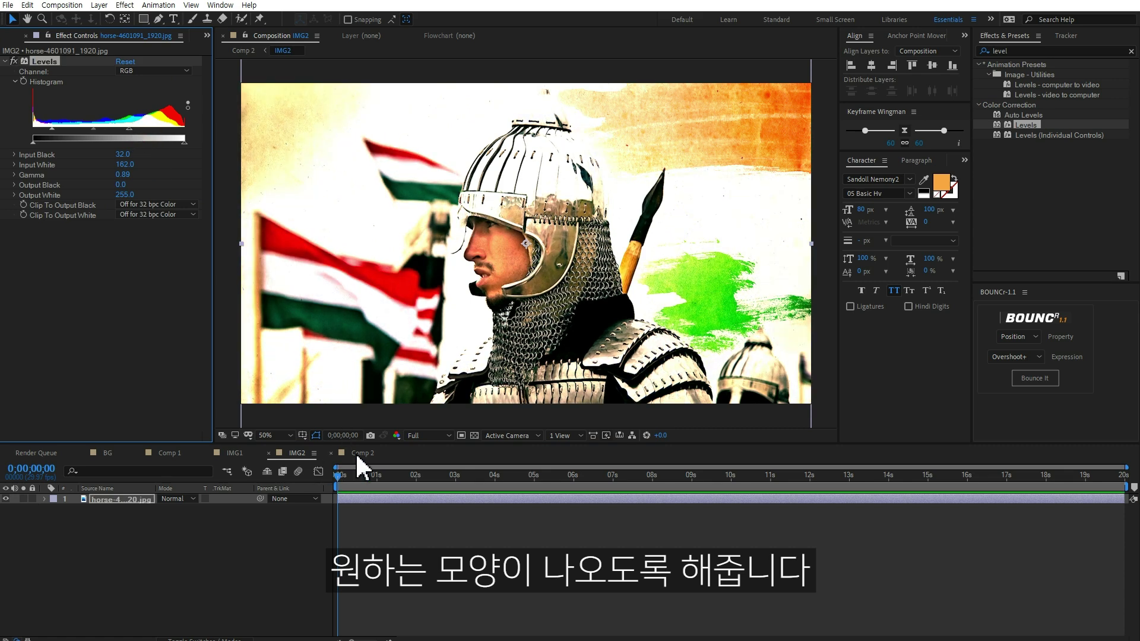
pyautogui.click(358, 453)
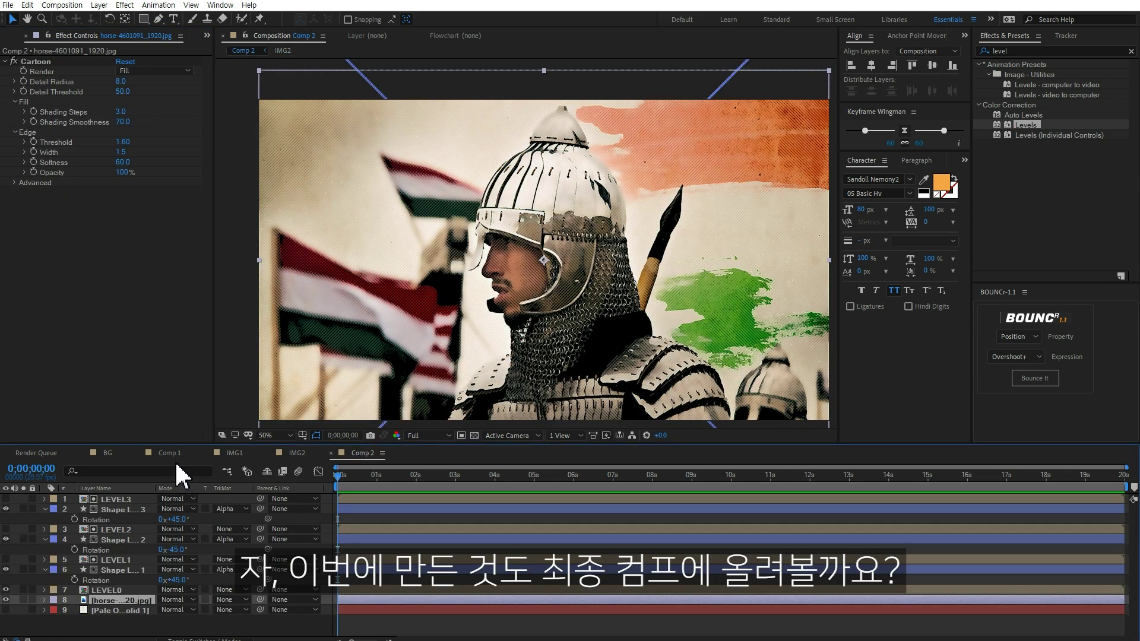
# Step: Place Comp 2 in the BG composition above Comp 1
pyautogui.click(108, 453)
pyautogui.click(18, 36)
pyautogui.moveTo(34, 166); pyautogui.dragTo(131, 501)
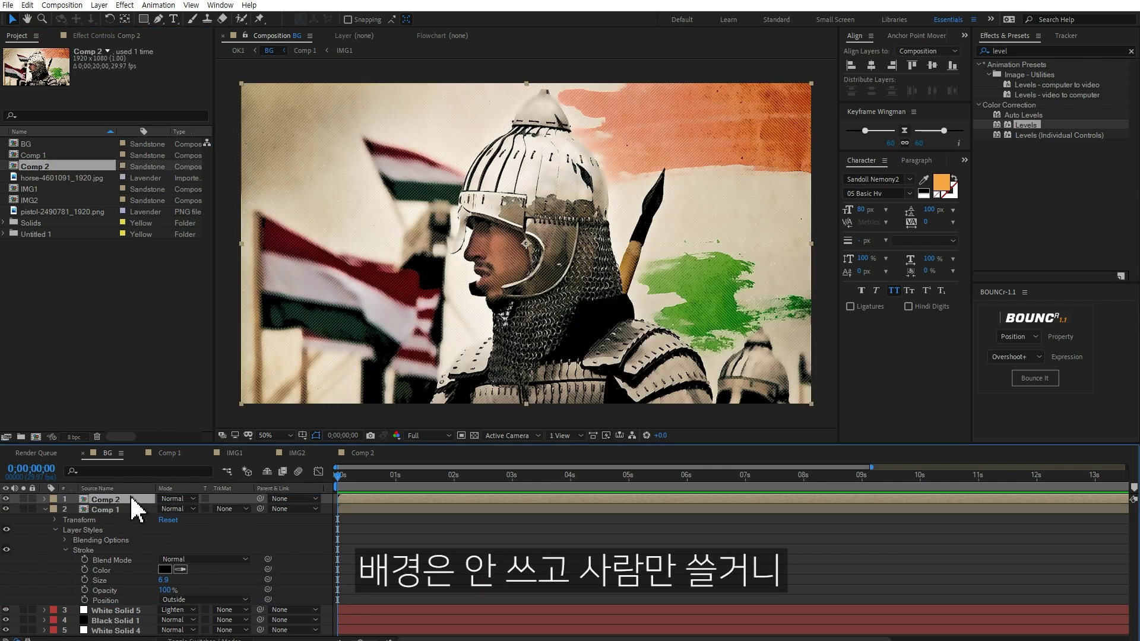
# Step: Begin a pen mask on Comp 2, tracing the helmet, body, bottom edge and left side
pyautogui.click(159, 18)
pyautogui.click(544, 89)
pyautogui.click(556, 102)
pyautogui.click(569, 128)
pyautogui.click(602, 172)
pyautogui.click(632, 315)
pyautogui.click(696, 350)
pyautogui.click(713, 409)
pyautogui.click(425, 416)
pyautogui.click(464, 348)
# Step: Complete the mask along the soldier's chin, lips and nose up to the helmet
pyautogui.scroll(4, 478, 306)
pyautogui.click(604, 378)
pyautogui.click(574, 329)
pyautogui.click(546, 257)
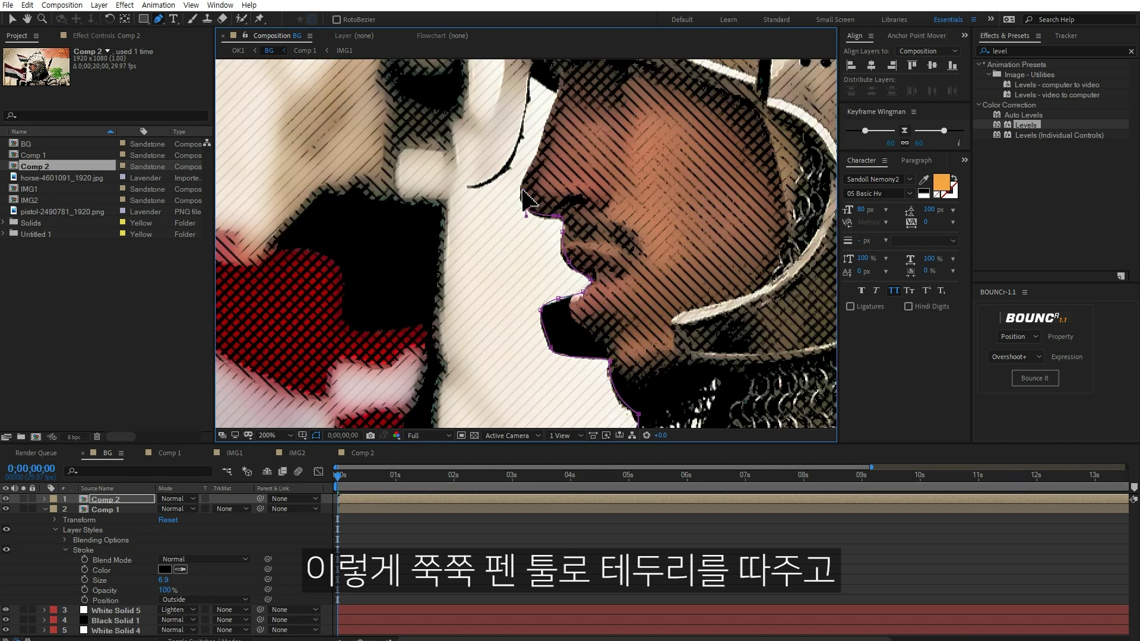
pyautogui.click(570, 190)
pyautogui.click(542, 174)
pyautogui.moveTo(510, 125); pyautogui.dragTo(570, 285)
pyautogui.moveTo(570, 119)
pyautogui.mouseDown()
pyautogui.moveTo(670, 279)
pyautogui.moveTo(701, 299)
pyautogui.mouseUp()
pyautogui.scroll(-3, 697, 158)
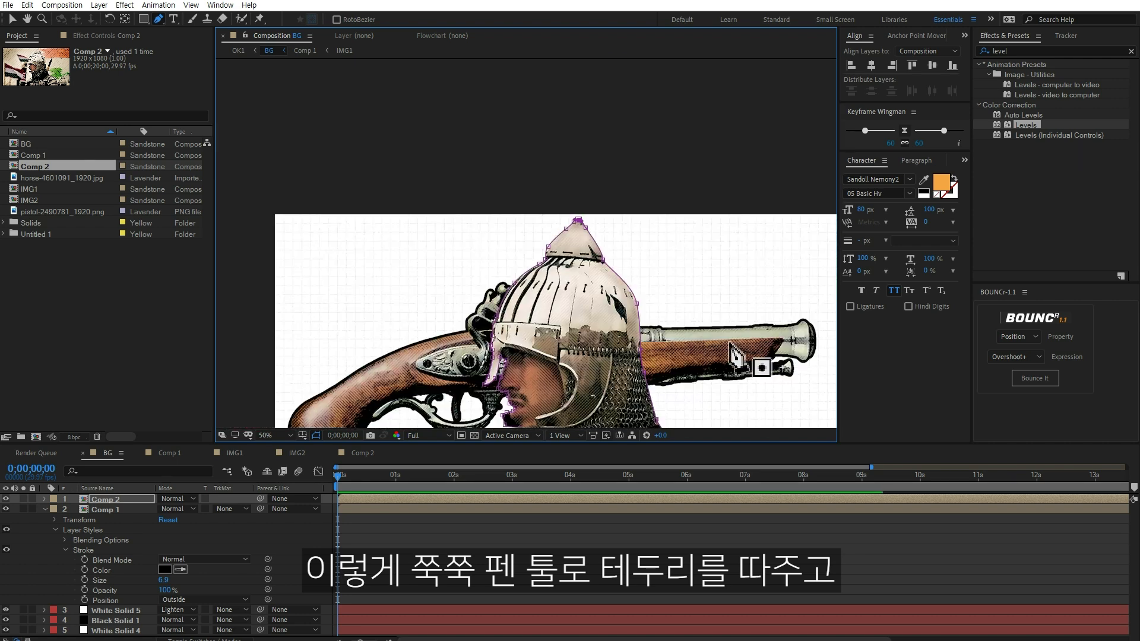
pyautogui.scroll(-1, 698, 158)
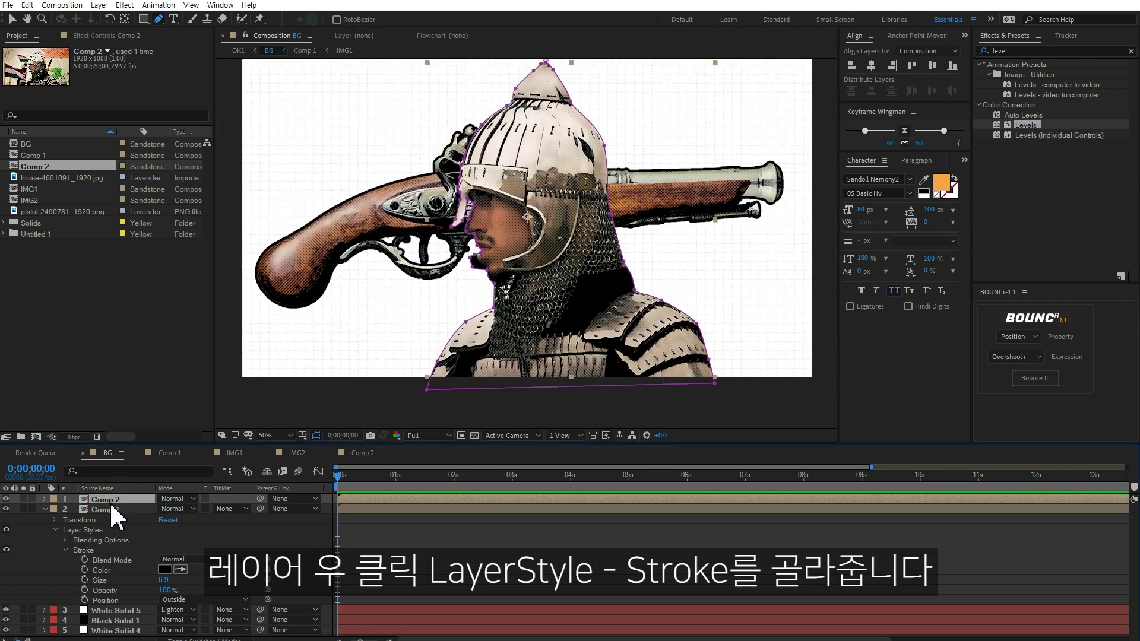
# Step: Give the masked Comp 2 layer a black Stroke layer style of size 11.8
pyautogui.rightClick(113, 499)
pyautogui.moveTo(176, 322)
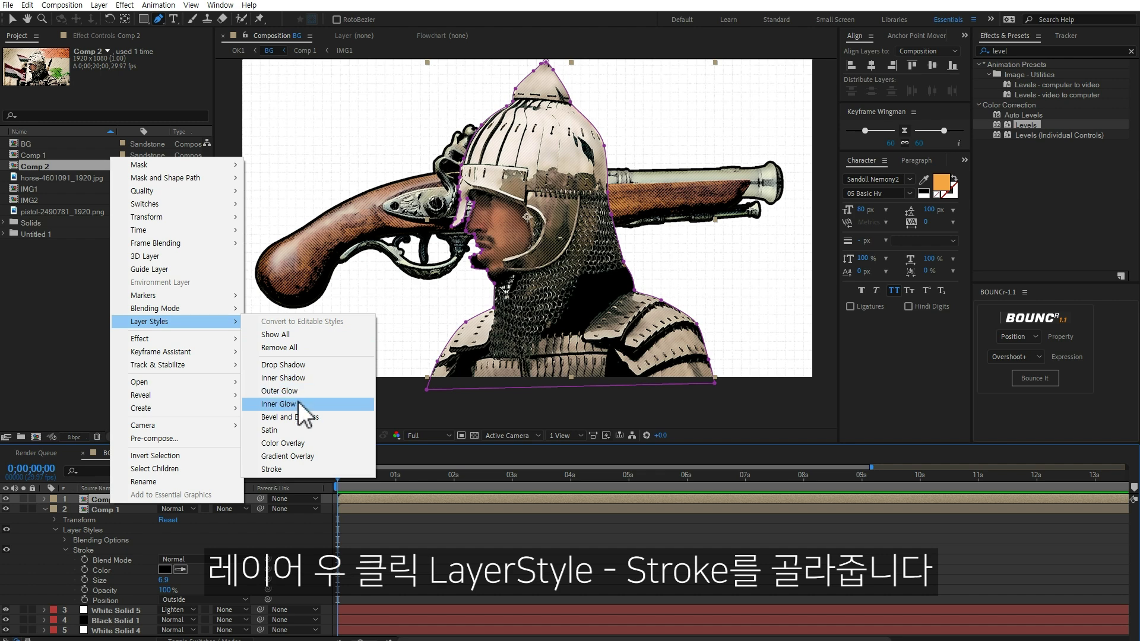
pyautogui.click(271, 469)
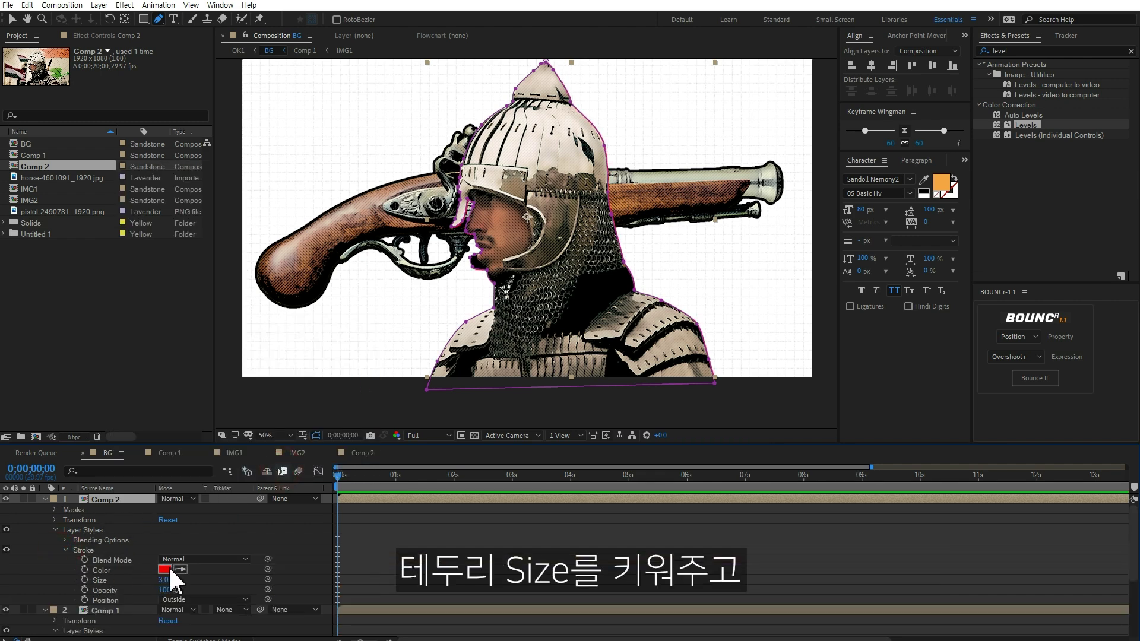
pyautogui.moveTo(165, 580); pyautogui.dragTo(216, 576)
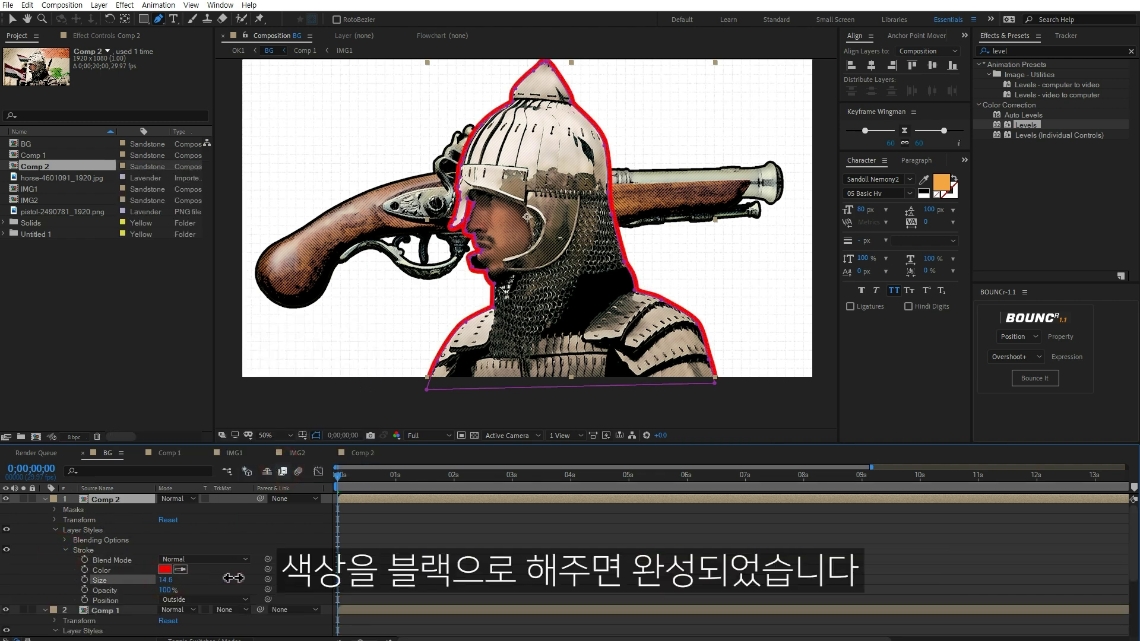
pyautogui.click(164, 569)
pyautogui.moveTo(629, 368); pyautogui.dragTo(575, 412)
pyautogui.click(860, 233)
pyautogui.click(619, 530)
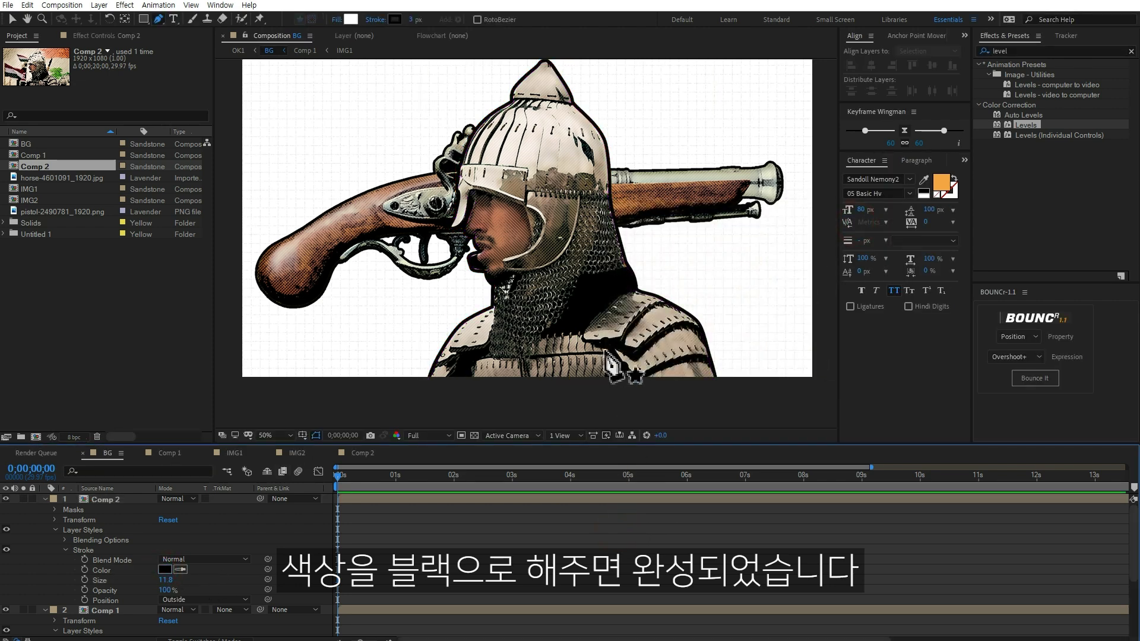